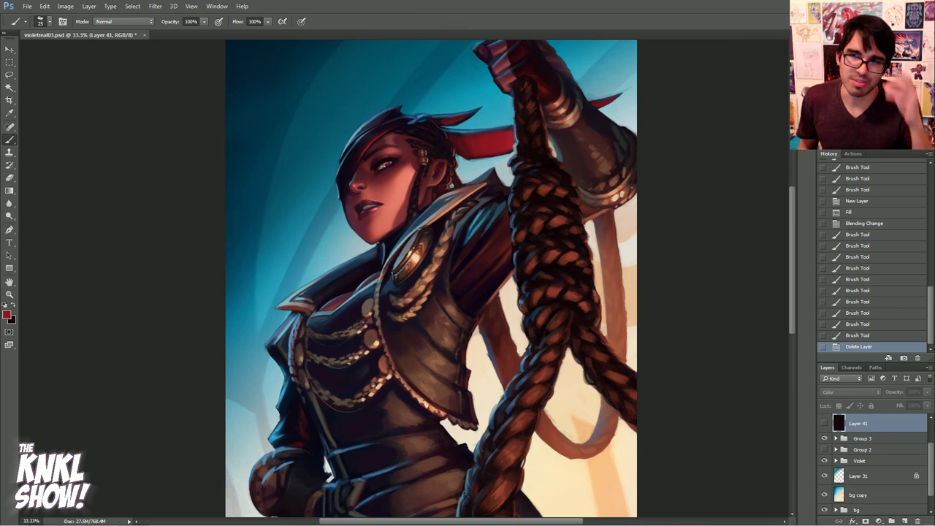
Create a new empty layer directly above Group 3
{"action": "scroll", "coordinate": [432, 278], "scroll_direction": "down", "scroll_amount": 1}
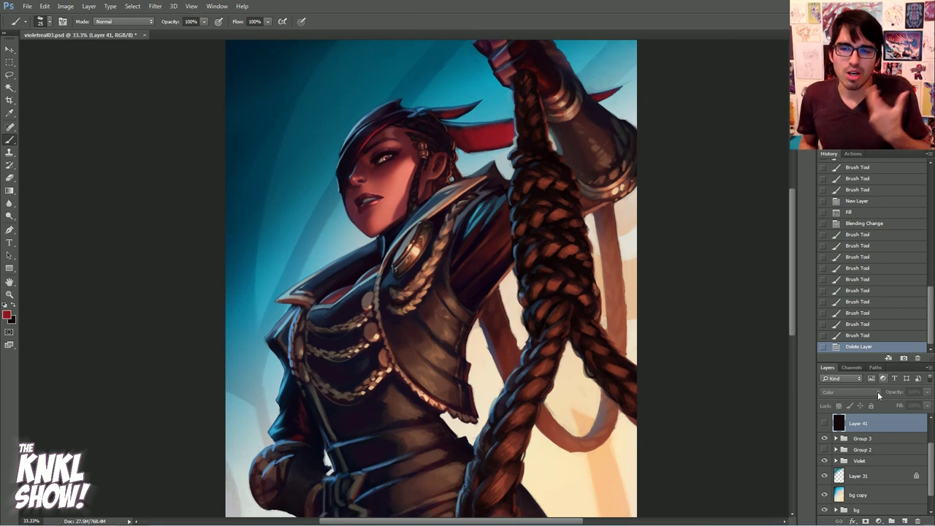
{"action": "left_click", "coordinate": [858, 439]}
{"action": "key", "text": "ctrl+shift+n"}
{"action": "key", "text": "Return"}
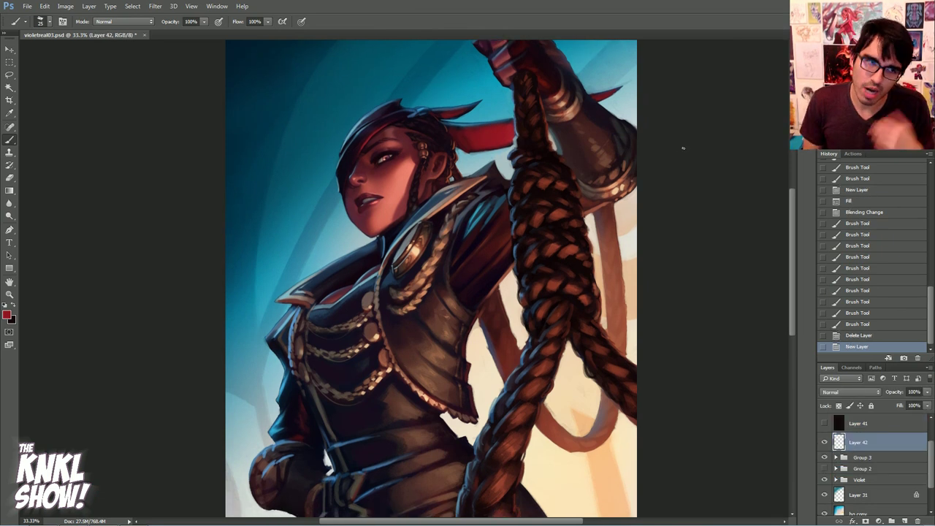
Set the foreground color to bright pink, hex f11c67
{"action": "left_click", "coordinate": [8, 315]}
{"action": "left_click", "coordinate": [706, 227]}
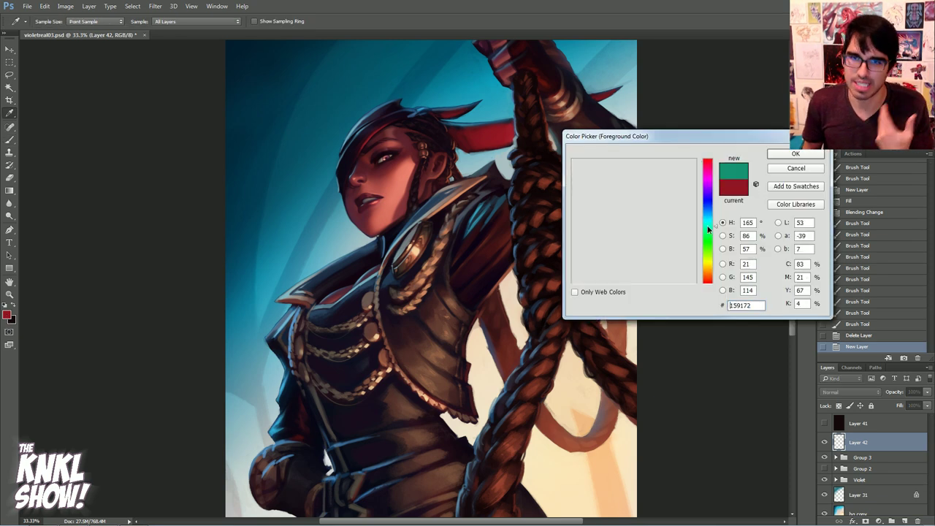
{"action": "left_click_drag", "start_coordinate": [685, 197], "coordinate": [681, 166]}
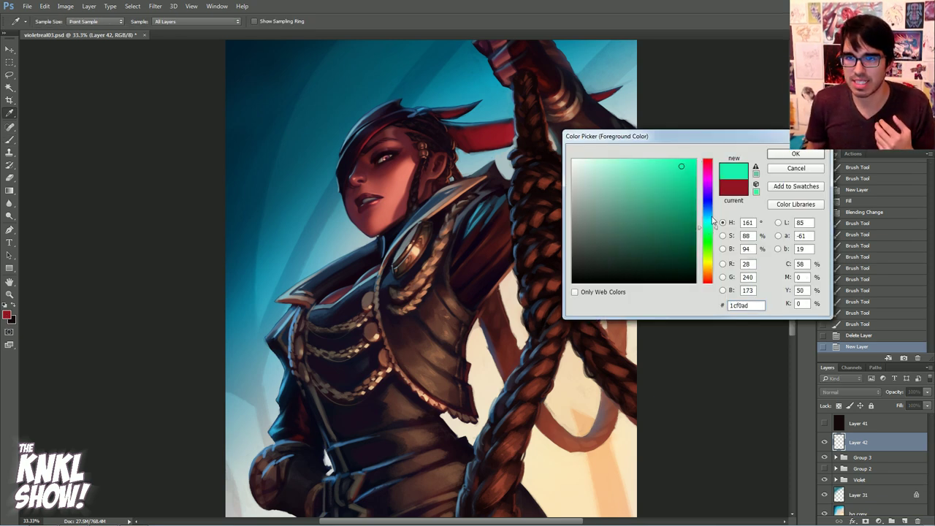
{"action": "left_click_drag", "start_coordinate": [712, 239], "coordinate": [707, 166]}
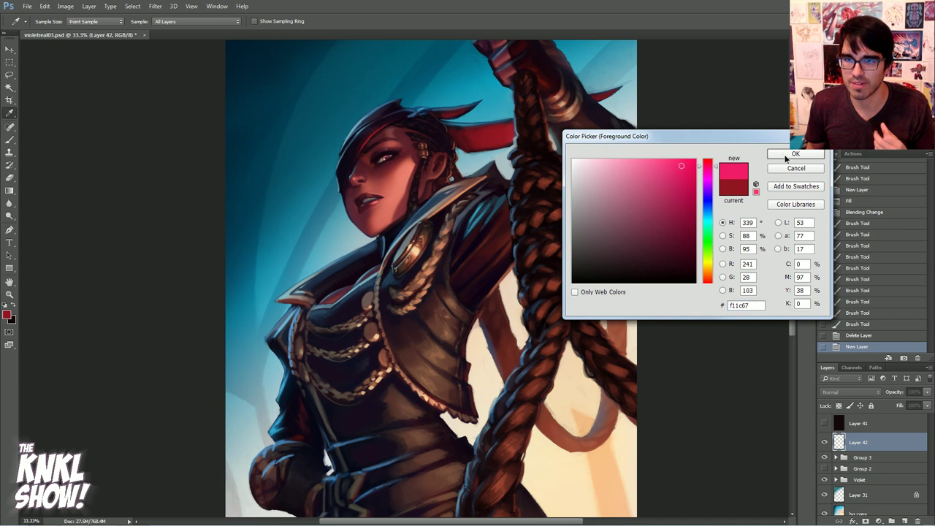
{"action": "left_click", "coordinate": [794, 154]}
Outline the blue rim highlights on the hat, its knot and the near edge of the upper rope in pink
{"action": "key", "text": "ctrl+plus"}
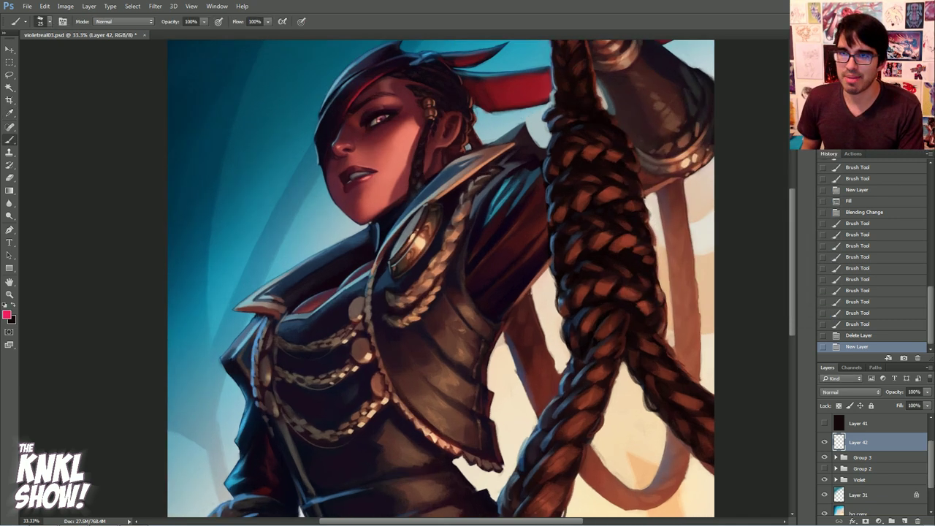
{"action": "scroll", "coordinate": [453, 152], "scroll_direction": "up", "scroll_amount": 4}
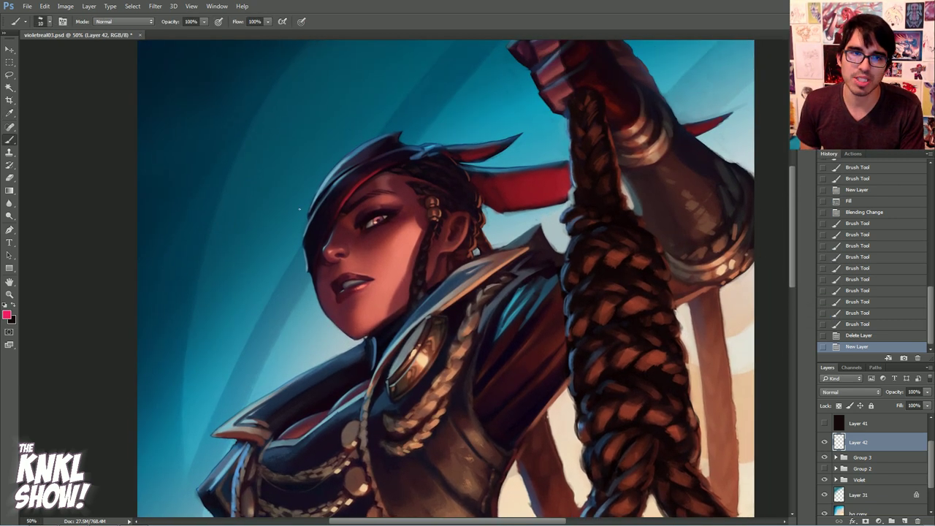
{"action": "left_click_drag", "start_coordinate": [392, 134], "coordinate": [306, 217]}
{"action": "left_click_drag", "start_coordinate": [423, 152], "coordinate": [437, 146]}
{"action": "mouse_move", "coordinate": [582, 214]}
{"action": "left_mouse_down"}
{"action": "mouse_move", "coordinate": [571, 231]}
{"action": "mouse_move", "coordinate": [571, 185]}
{"action": "left_mouse_up"}
Outline the blue highlights on the lower rope and the coat collar, and draw a light-direction arrow in the upper background
{"action": "scroll", "coordinate": [585, 183], "scroll_direction": "down", "scroll_amount": 5}
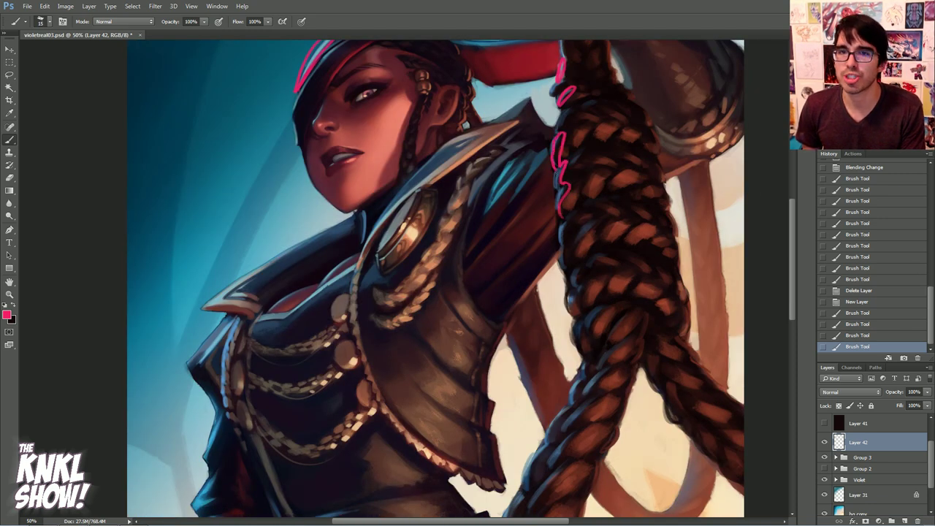
{"action": "left_click_drag", "start_coordinate": [563, 211], "coordinate": [559, 222]}
{"action": "left_click_drag", "start_coordinate": [585, 377], "coordinate": [577, 402]}
{"action": "mouse_move", "coordinate": [234, 308]}
{"action": "left_mouse_down"}
{"action": "mouse_move", "coordinate": [270, 259]}
{"action": "mouse_move", "coordinate": [227, 298]}
{"action": "left_mouse_up"}
{"action": "left_click_drag", "start_coordinate": [371, 233], "coordinate": [369, 218]}
{"action": "left_click_drag", "start_coordinate": [409, 190], "coordinate": [429, 332]}
{"action": "left_click_drag", "start_coordinate": [244, 128], "coordinate": [254, 177]}
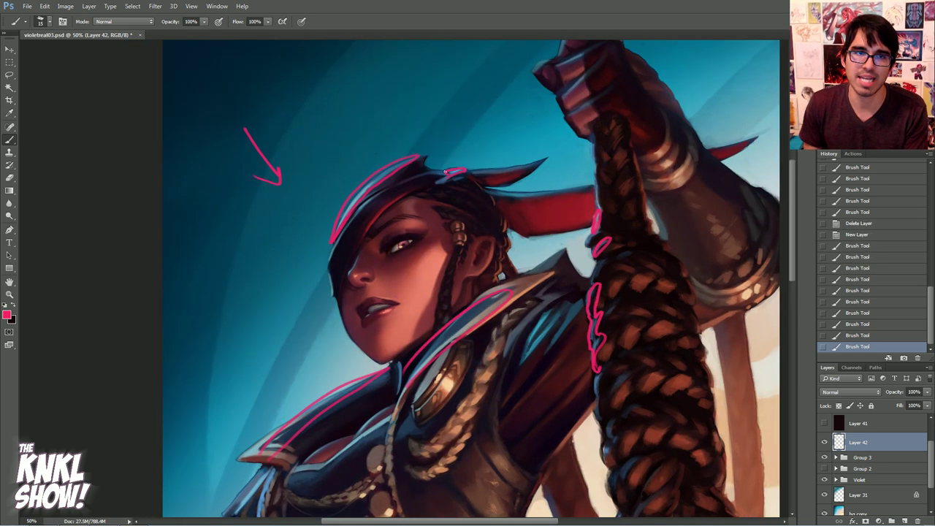
Outline the edges under the raised arm, at the armpit and along the vest's back, and draw an arrow in the lower background
{"action": "left_click_drag", "start_coordinate": [511, 409], "coordinate": [368, 117]}
{"action": "mouse_move", "coordinate": [630, 456]}
{"action": "left_mouse_down"}
{"action": "mouse_move", "coordinate": [577, 384]}
{"action": "mouse_move", "coordinate": [596, 378]}
{"action": "left_mouse_up"}
{"action": "mouse_move", "coordinate": [554, 54]}
{"action": "left_mouse_down"}
{"action": "mouse_move", "coordinate": [557, 134]}
{"action": "mouse_move", "coordinate": [574, 197]}
{"action": "mouse_move", "coordinate": [581, 181]}
{"action": "left_mouse_up"}
{"action": "mouse_move", "coordinate": [477, 252]}
{"action": "left_mouse_down"}
{"action": "mouse_move", "coordinate": [436, 298]}
{"action": "mouse_move", "coordinate": [472, 257]}
{"action": "left_mouse_up"}
{"action": "mouse_move", "coordinate": [412, 336]}
{"action": "left_mouse_down"}
{"action": "mouse_move", "coordinate": [379, 396]}
{"action": "mouse_move", "coordinate": [392, 470]}
{"action": "left_mouse_up"}
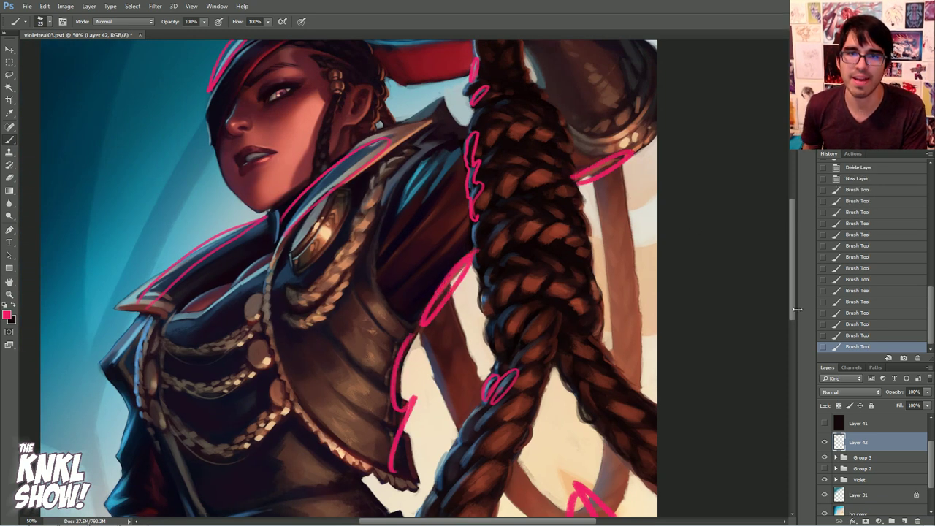
Outline the lit cheek and chin area of the face, and toggle Layer 42's visibility to compare with the clean painting
{"action": "left_click_drag", "start_coordinate": [467, 277], "coordinate": [478, 333]}
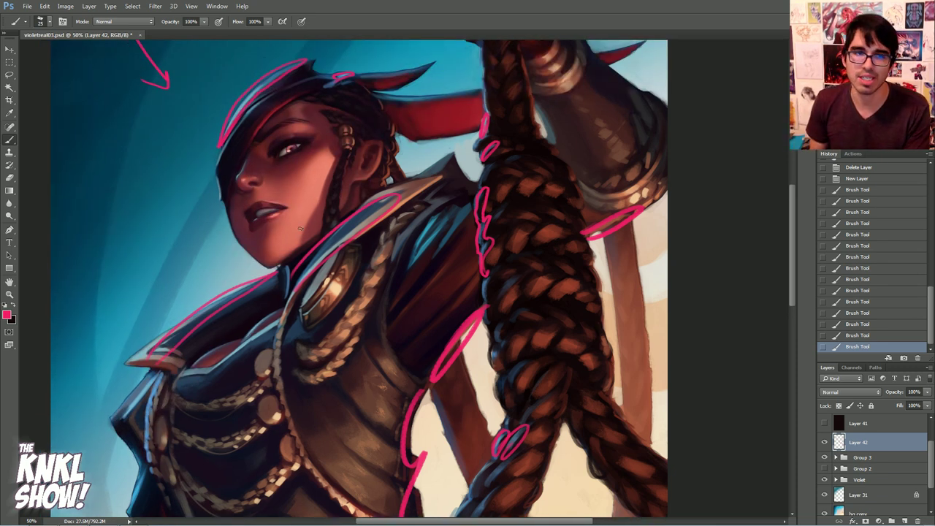
{"action": "left_click_drag", "start_coordinate": [254, 197], "coordinate": [314, 152]}
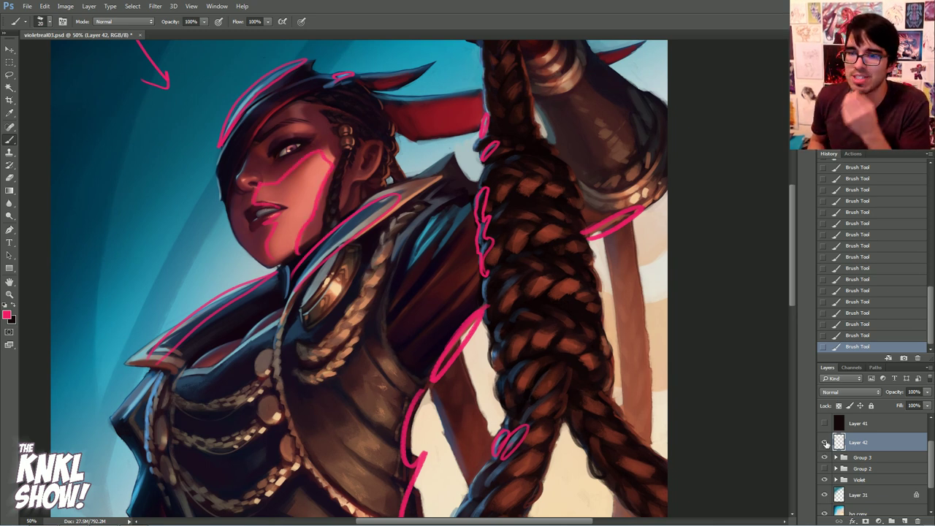
{"action": "left_click", "coordinate": [825, 442]}
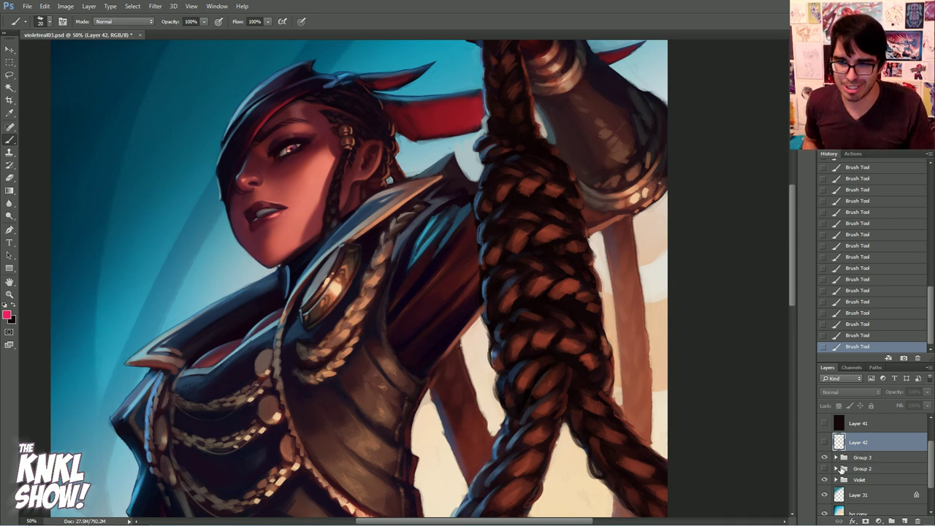
{"action": "left_click", "coordinate": [825, 442]}
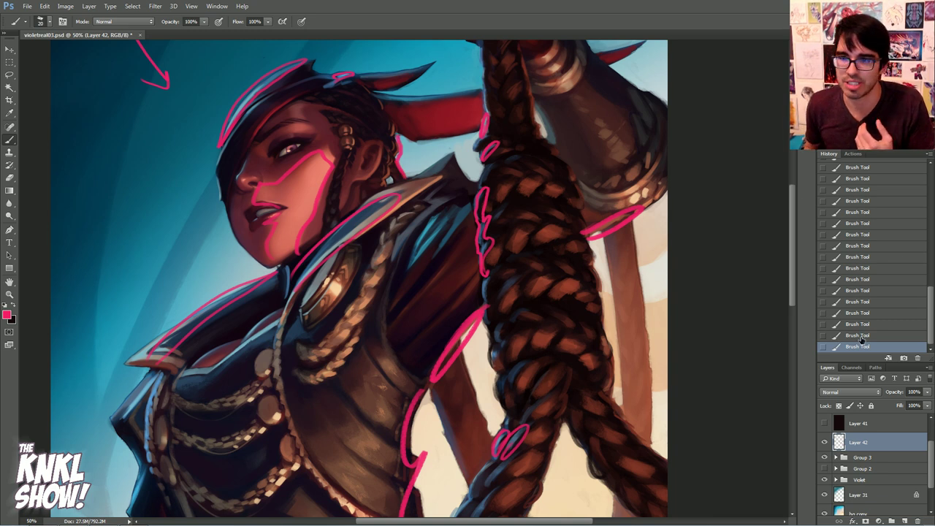
Undo the last stroke beside the hair and circle small spots along the background gap between the hair, headband, collar and rope
{"action": "left_click", "coordinate": [861, 338]}
{"action": "key", "text": "ctrl+plus"}
{"action": "key", "text": "ctrl+plus"}
{"action": "left_click_drag", "start_coordinate": [394, 175], "coordinate": [404, 408]}
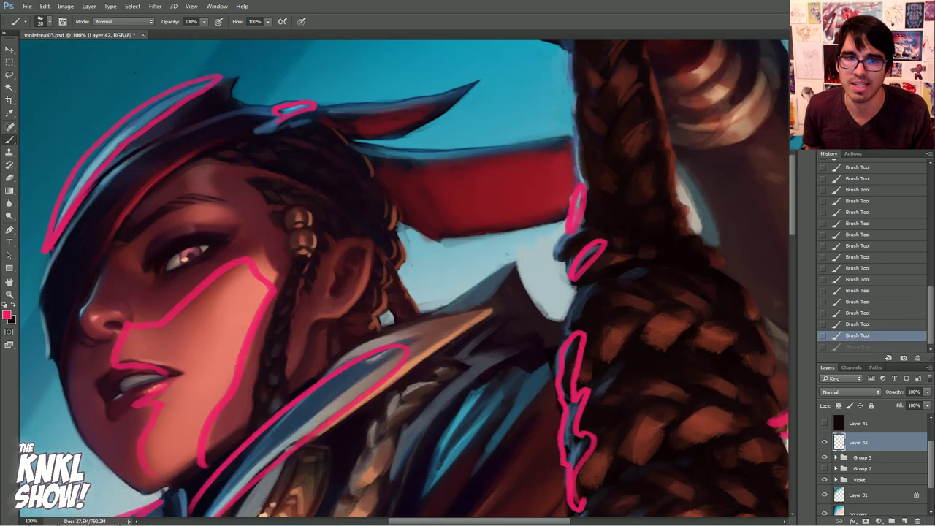
{"action": "mouse_move", "coordinate": [439, 252]}
{"action": "left_mouse_down"}
{"action": "mouse_move", "coordinate": [461, 235]}
{"action": "mouse_move", "coordinate": [438, 247]}
{"action": "mouse_move", "coordinate": [401, 236]}
{"action": "mouse_move", "coordinate": [420, 275]}
{"action": "left_mouse_up"}
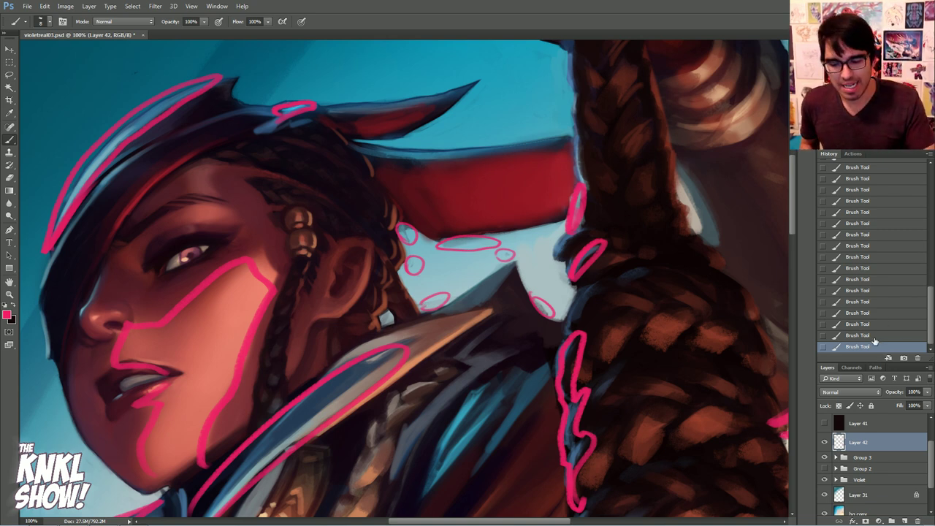
Outline the textured leather patches on the side of the vest in pink
{"action": "left_click_drag", "start_coordinate": [409, 482], "coordinate": [415, 87]}
{"action": "left_click_drag", "start_coordinate": [395, 307], "coordinate": [554, 152]}
{"action": "mouse_move", "coordinate": [492, 331]}
{"action": "left_mouse_down"}
{"action": "mouse_move", "coordinate": [564, 315]}
{"action": "mouse_move", "coordinate": [452, 226]}
{"action": "mouse_move", "coordinate": [471, 314]}
{"action": "left_mouse_up"}
{"action": "mouse_move", "coordinate": [485, 239]}
{"action": "left_mouse_down"}
{"action": "mouse_move", "coordinate": [570, 289]}
{"action": "mouse_move", "coordinate": [517, 151]}
{"action": "mouse_move", "coordinate": [468, 241]}
{"action": "left_mouse_up"}
{"action": "left_click_drag", "start_coordinate": [532, 155], "coordinate": [583, 225]}
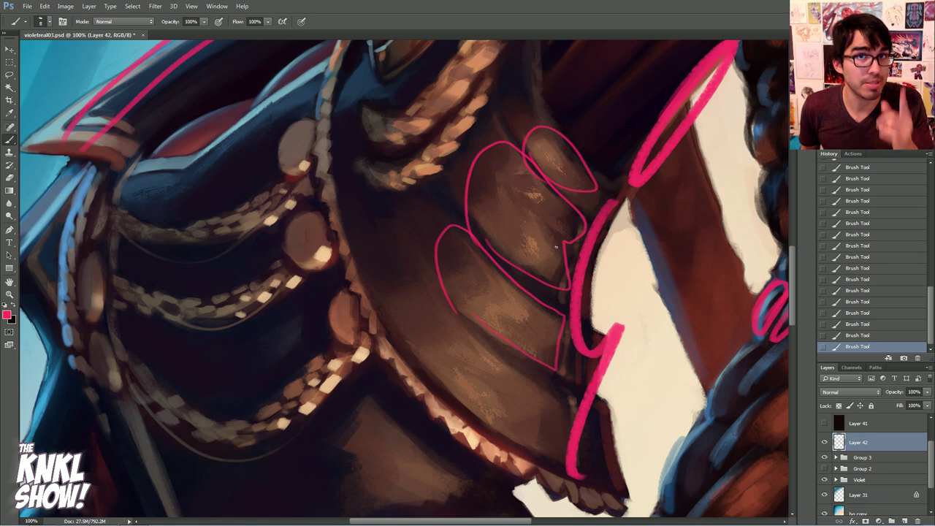
Switch to the METAL - Scratches 01 brush and paint 125 px test strokes across the vest
{"action": "right_click", "coordinate": [574, 265]}
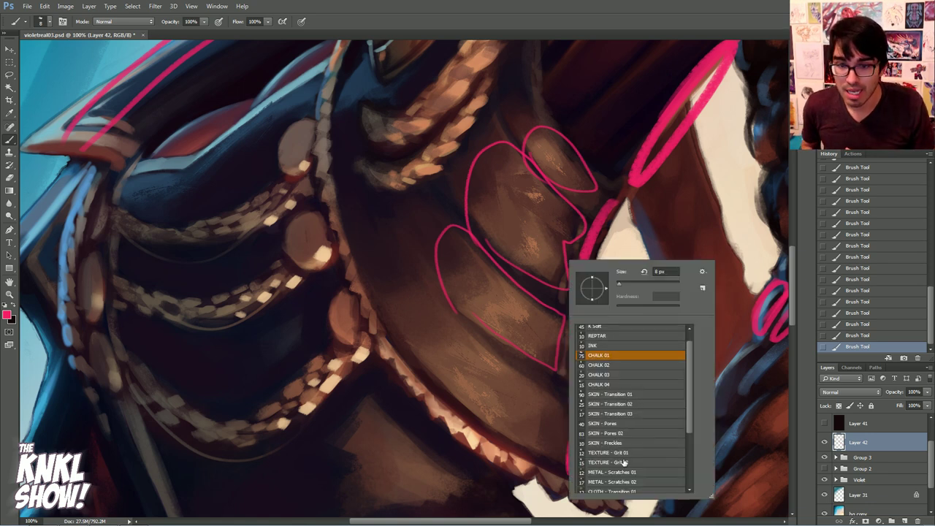
{"action": "left_click", "coordinate": [623, 453]}
{"action": "left_click", "coordinate": [621, 472]}
{"action": "key", "text": "Return"}
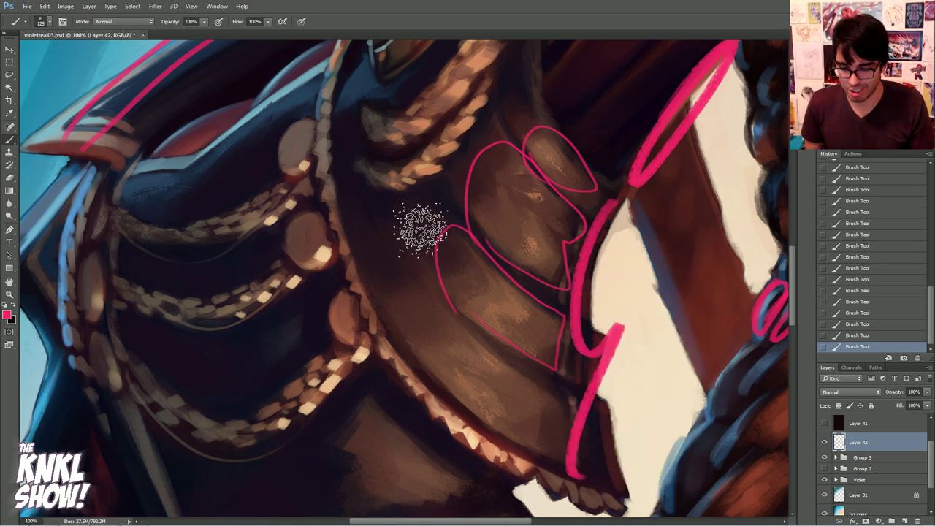
{"action": "left_click_drag", "start_coordinate": [345, 211], "coordinate": [556, 361]}
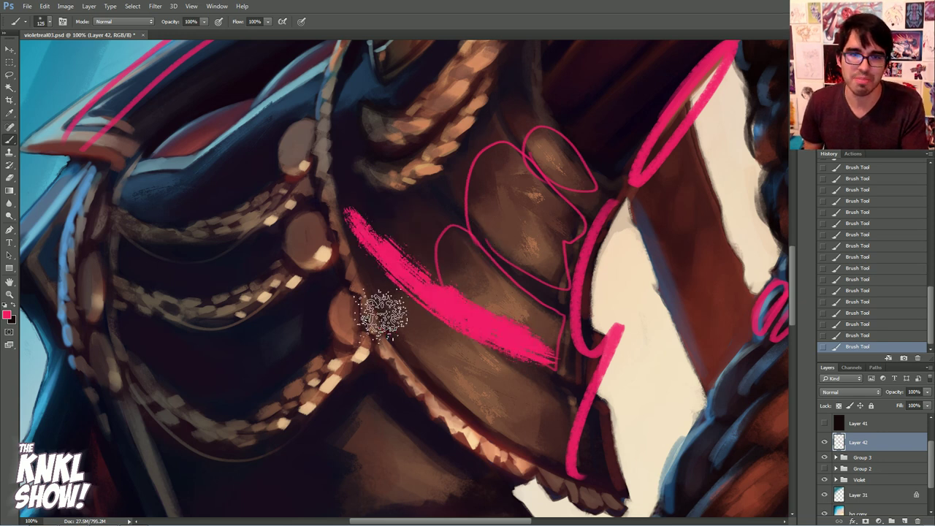
{"action": "left_click_drag", "start_coordinate": [299, 358], "coordinate": [644, 218]}
{"action": "left_click_drag", "start_coordinate": [292, 385], "coordinate": [643, 307]}
Enlarge the scratchy brush to 150 px and paint more broad test strokes over the vest and chains
{"action": "key", "text": "bracketright"}
{"action": "left_click_drag", "start_coordinate": [358, 267], "coordinate": [555, 363]}
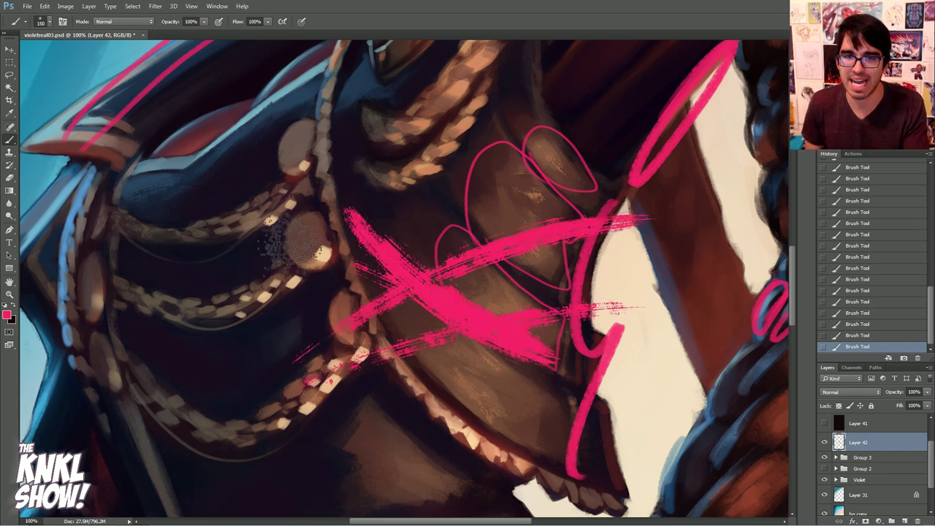
{"action": "left_click_drag", "start_coordinate": [274, 238], "coordinate": [683, 249]}
{"action": "left_click_drag", "start_coordinate": [187, 263], "coordinate": [595, 132]}
{"action": "left_click_drag", "start_coordinate": [153, 228], "coordinate": [651, 127]}
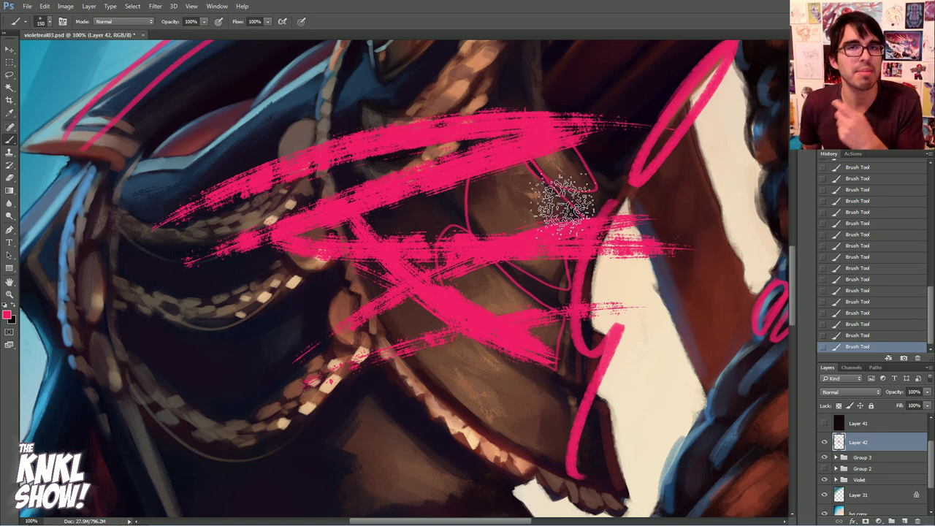
Switch to the CHALK 01 brush at 75 px and paint broad test strokes across the lower vest and chains
{"action": "right_click", "coordinate": [568, 206]}
{"action": "left_click", "coordinate": [603, 301]}
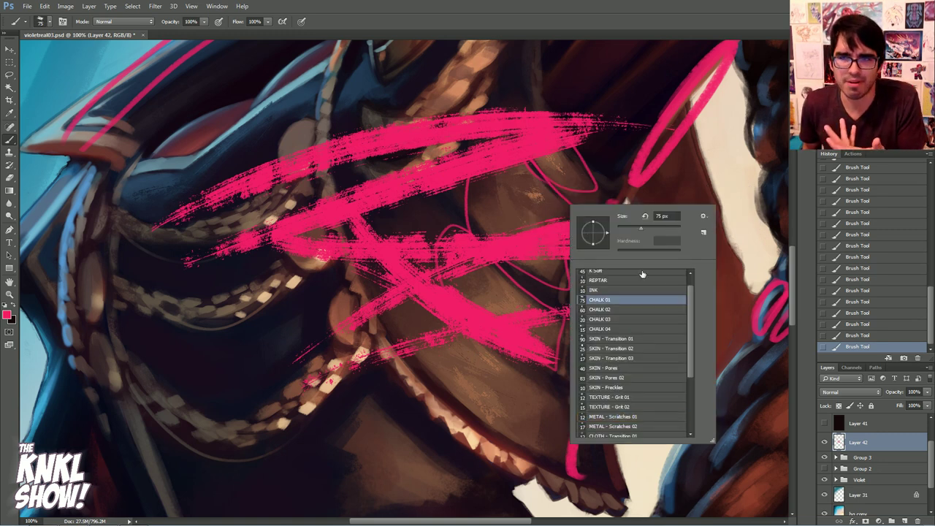
{"action": "key", "text": "Return"}
{"action": "left_click_drag", "start_coordinate": [623, 232], "coordinate": [612, 242]}
{"action": "mouse_move", "coordinate": [241, 471]}
{"action": "left_mouse_down"}
{"action": "mouse_move", "coordinate": [376, 421]}
{"action": "mouse_move", "coordinate": [559, 396]}
{"action": "left_mouse_up"}
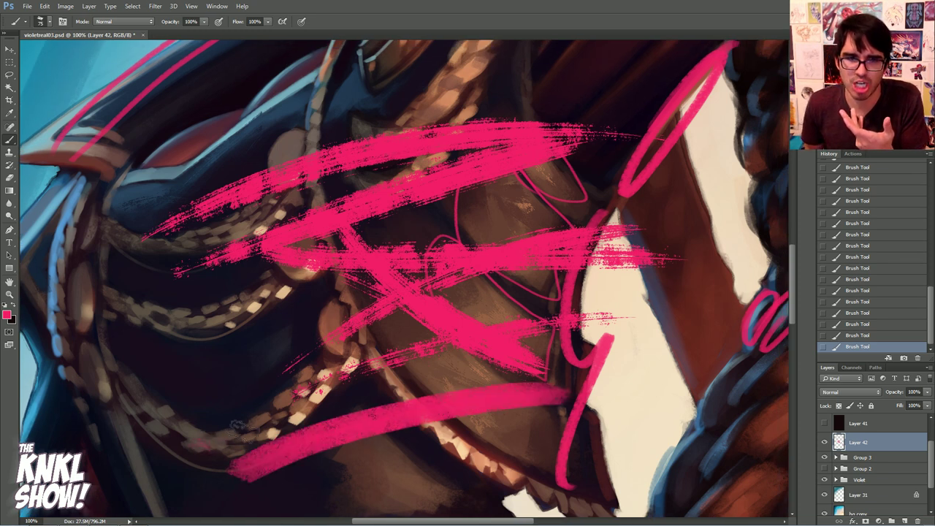
{"action": "left_click_drag", "start_coordinate": [201, 443], "coordinate": [504, 379]}
{"action": "left_click_drag", "start_coordinate": [126, 393], "coordinate": [434, 327]}
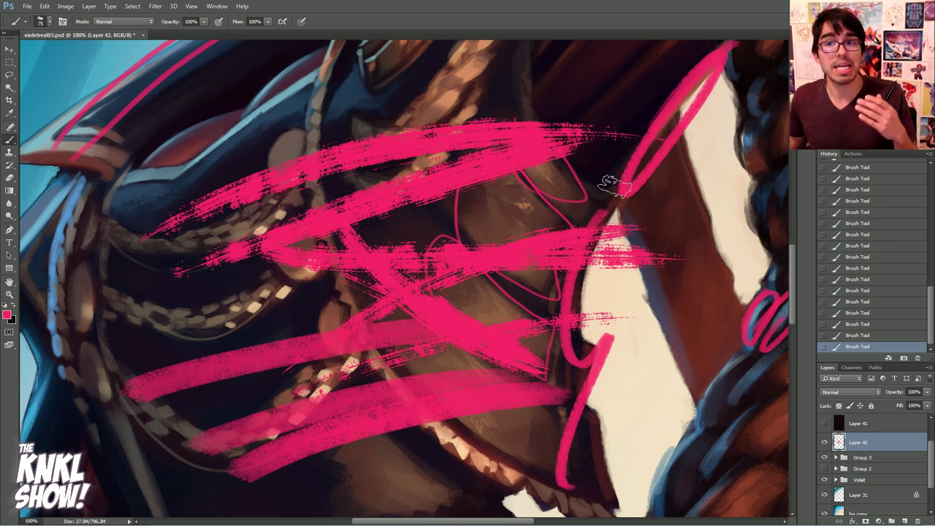
Revert the history to before the texture test strokes and hide Layer 42
{"action": "left_click", "coordinate": [851, 220]}
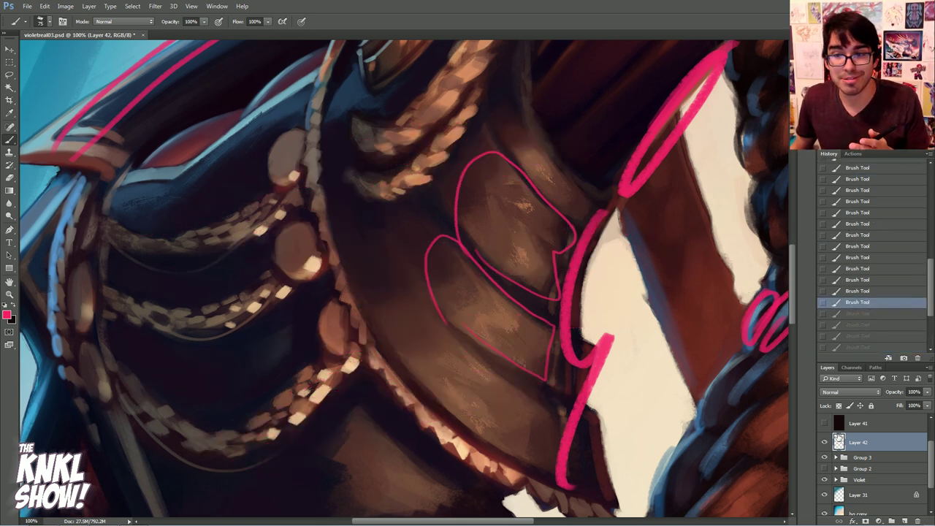
{"action": "left_click", "coordinate": [824, 442]}
{"action": "mouse_move", "coordinate": [139, 518]}
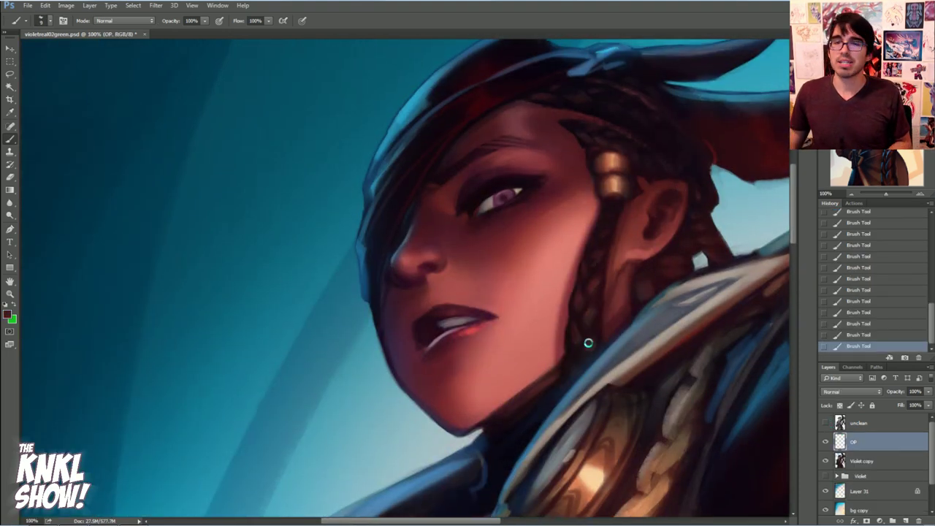
Flip the canvas horizontally back and forth to check the face in both orientations
{"action": "scroll", "coordinate": [555, 244], "scroll_direction": "down", "scroll_amount": 1}
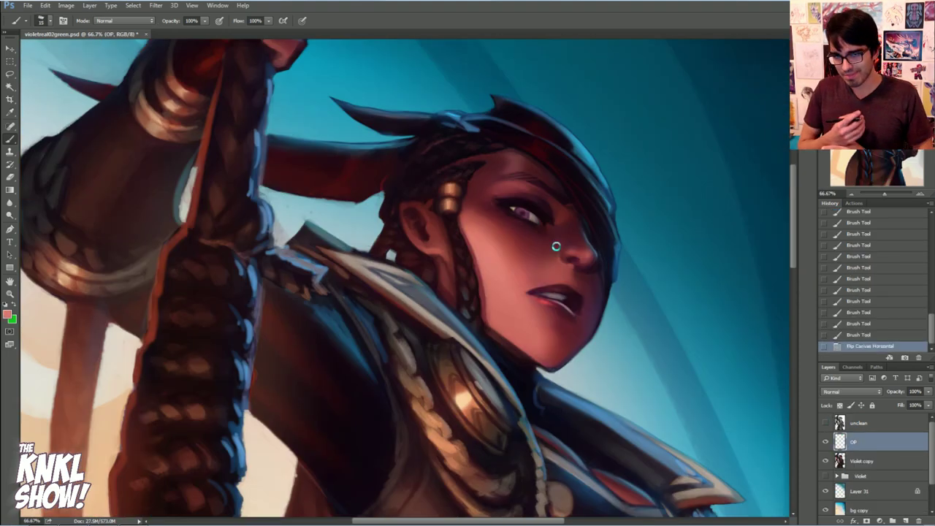
{"action": "key", "text": "ctrl+shift+h"}
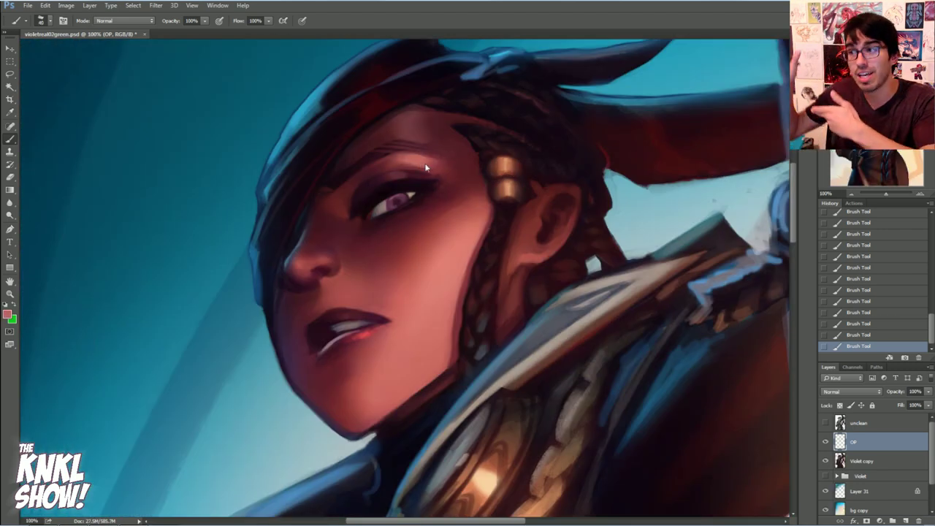
{"action": "key", "text": "ctrl+shift+h"}
{"action": "scroll", "coordinate": [538, 182], "scroll_direction": "up", "scroll_amount": 1}
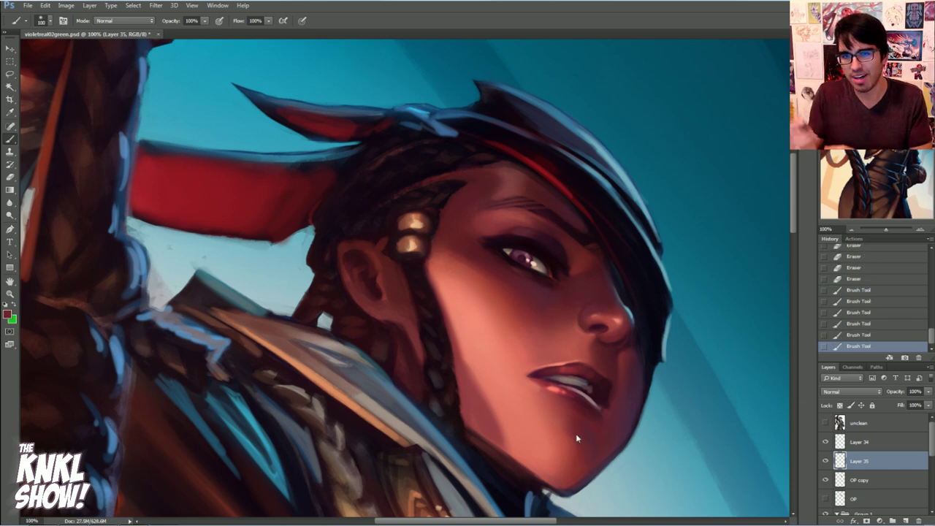
Undo the last few brush strokes on the face
{"action": "key", "text": "ctrl+alt+z"}
{"action": "key", "text": "ctrl+alt+z"}
{"action": "key", "text": "ctrl+alt+z"}
{"action": "key", "text": "ctrl+alt+z"}
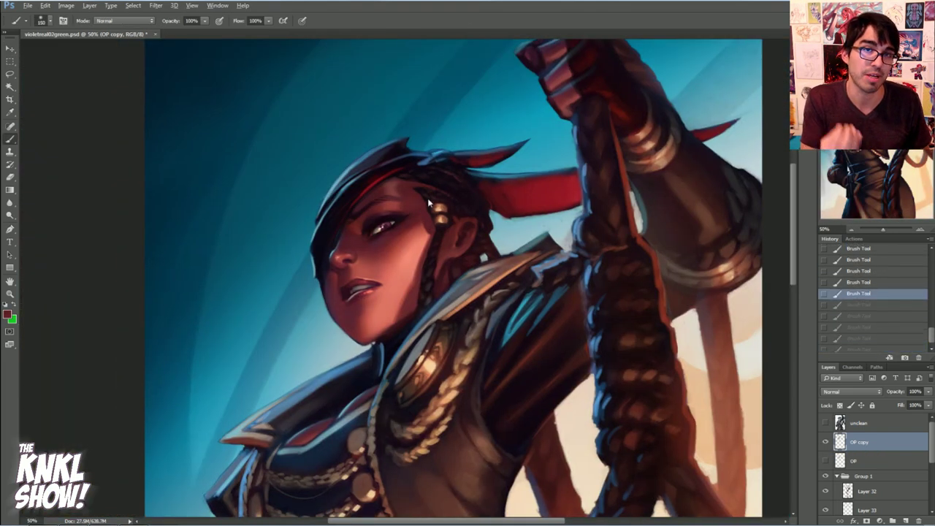
Flip the canvas horizontally several times to examine the whole figure's shapes and lighting
{"action": "key", "text": "F2"}
{"action": "key", "text": "F2"}
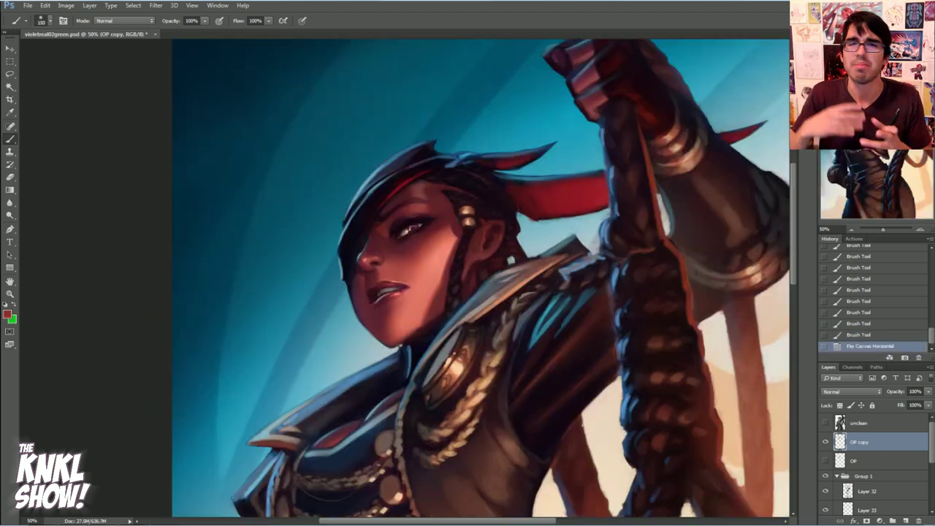
{"action": "key", "text": "ctrl+minus"}
{"action": "key", "text": "F2"}
{"action": "key", "text": "ctrl+minus"}
{"action": "key", "text": "F2"}
Toggle the visibility of the OP copy layer to compare the paintover with the painting beneath
{"action": "key", "text": "ctrl+plus"}
{"action": "key", "text": "ctrl+plus"}
{"action": "left_click", "coordinate": [824, 443]}
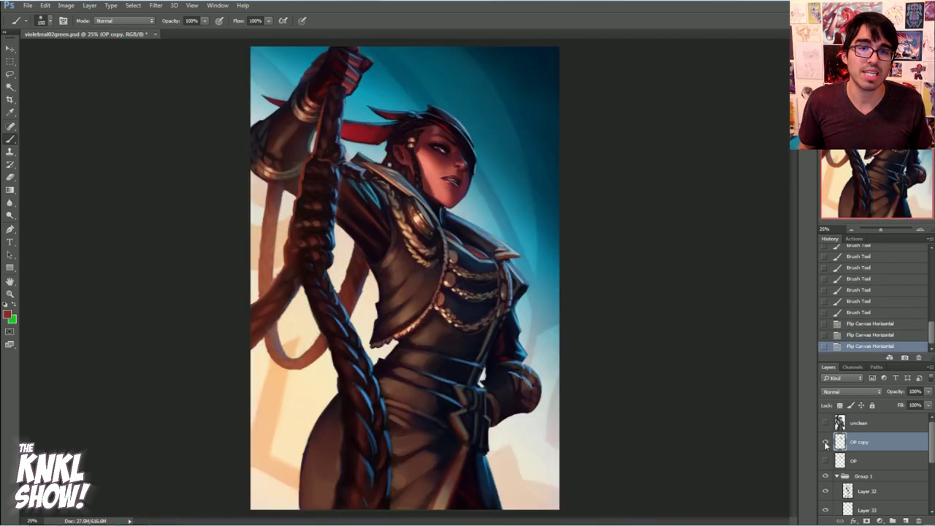
{"action": "key", "text": "ctrl+plus"}
{"action": "key", "text": "ctrl+plus"}
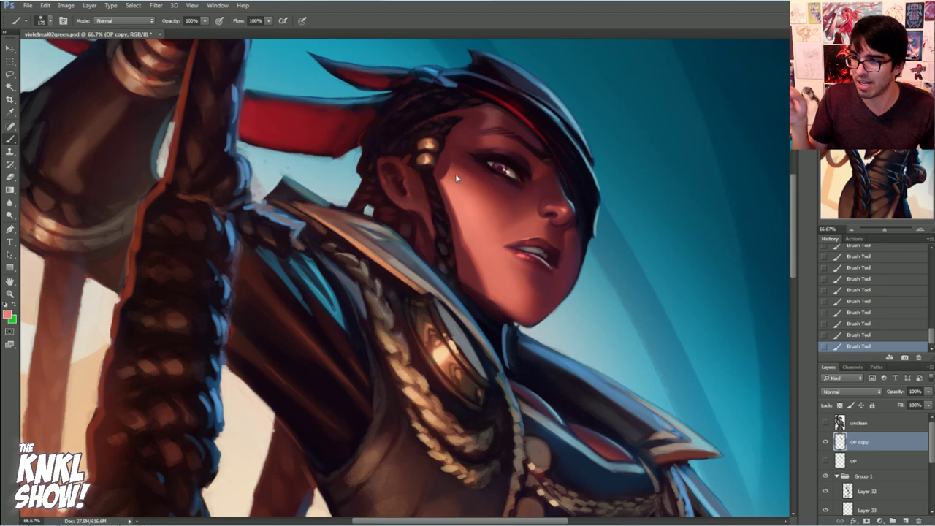
Undo the last several brush strokes on the OP copy layer
{"action": "key", "text": "ctrl+alt+z"}
{"action": "key", "text": "ctrl+alt+z"}
{"action": "key", "text": "ctrl+alt+z"}
{"action": "key", "text": "ctrl+alt+z"}
{"action": "key", "text": "ctrl+alt+z"}
{"action": "key", "text": "ctrl+alt+z"}
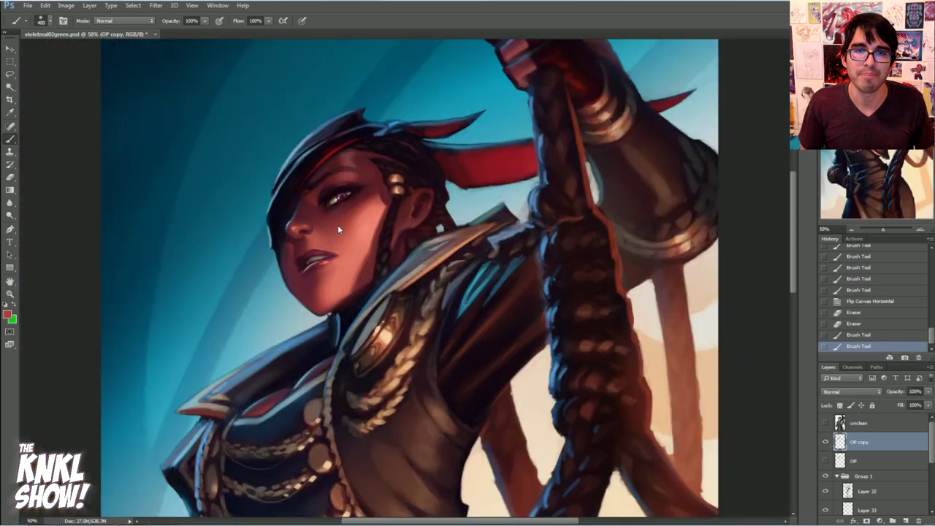
Undo several more strokes on the OP copy layer and flip the canvas horizontally
{"action": "key", "text": "ctrl+alt+z"}
{"action": "key", "text": "ctrl+alt+z"}
{"action": "key", "text": "ctrl+alt+z"}
{"action": "key", "text": "ctrl+alt+z"}
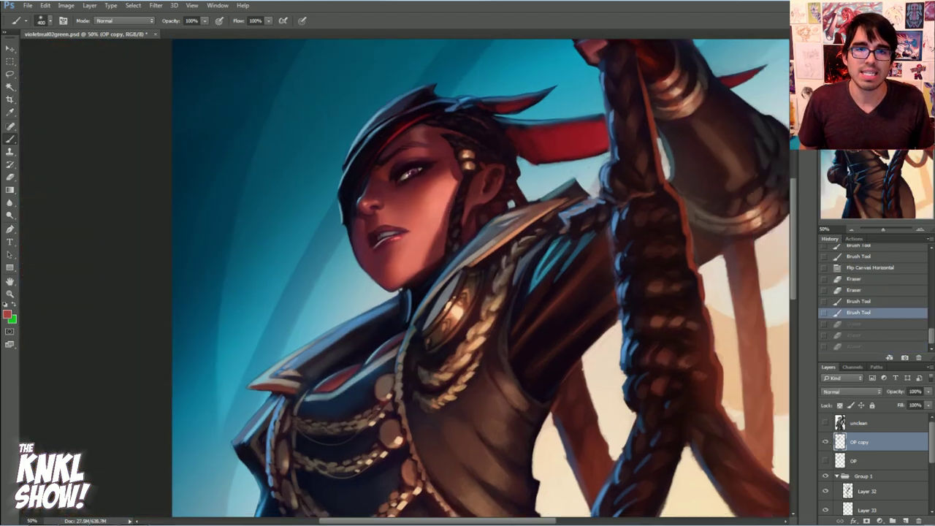
{"action": "key", "text": "h"}
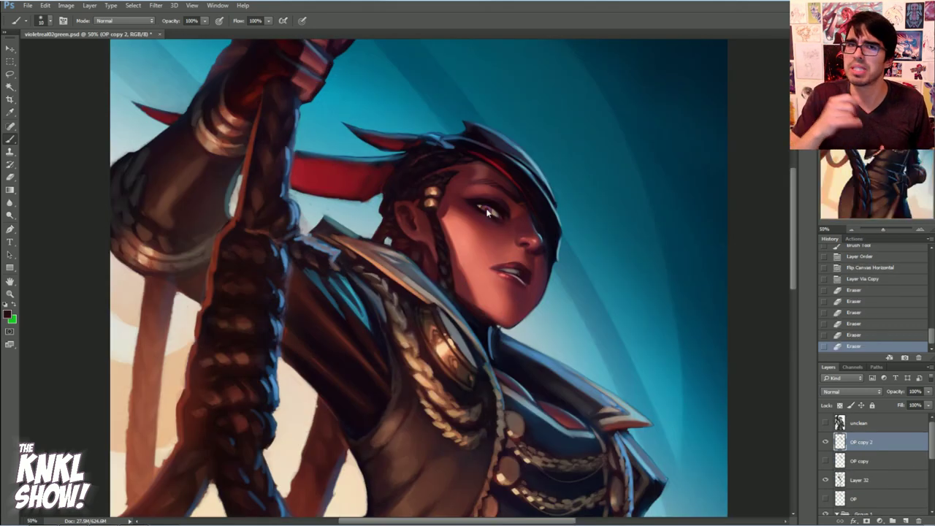
Examine the face with the OP copy 2 layer toggled and the canvas flipped horizontally
{"action": "key", "text": "ctrl+plus"}
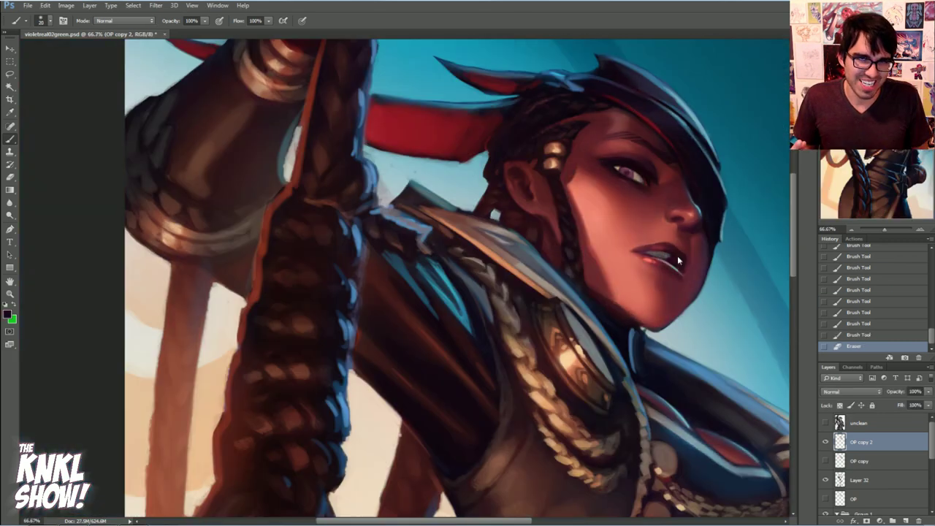
{"action": "key", "text": "ctrl+plus"}
{"action": "key", "text": "ctrl+plus"}
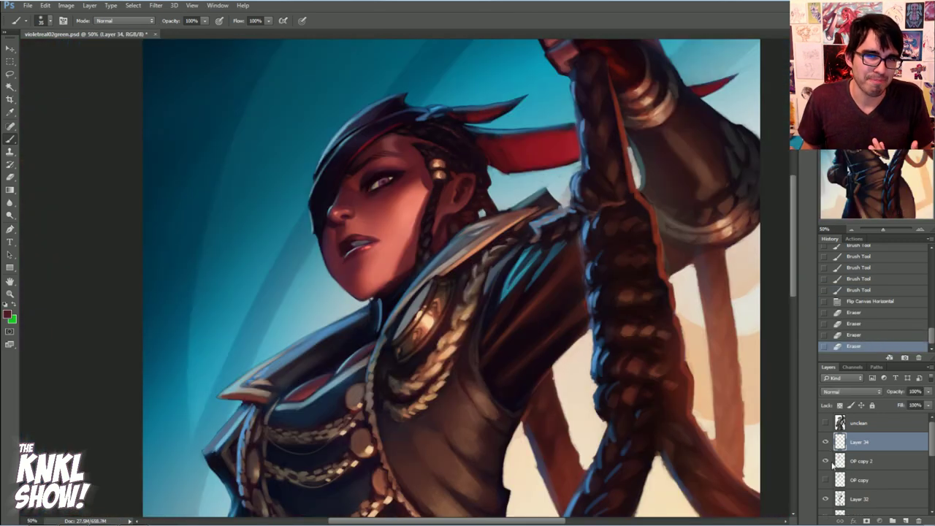
{"action": "left_click", "coordinate": [833, 461]}
{"action": "key", "text": "h"}
{"action": "key", "text": "ctrl+minus"}
{"action": "key", "text": "h"}
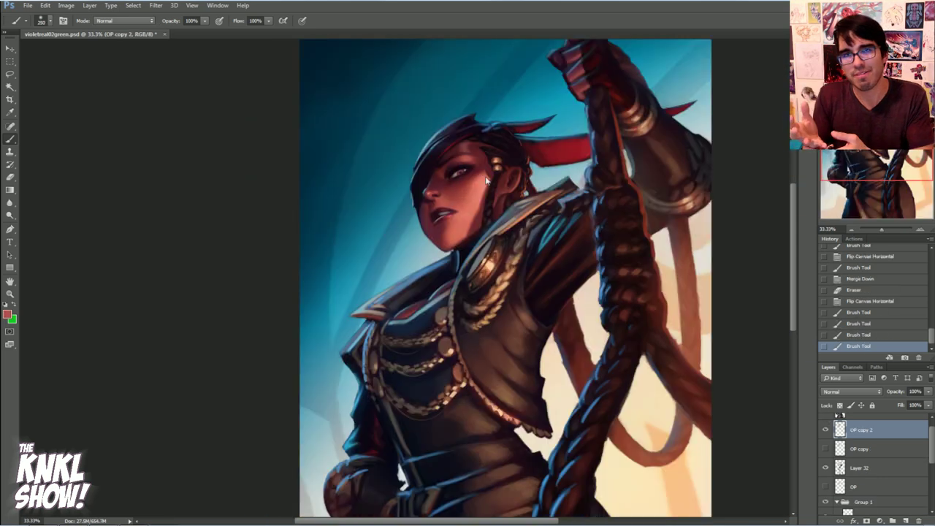
Revert the OP copy 2 paintover to earlier history states and flip the canvas to check the face
{"action": "left_click", "coordinate": [857, 289]}
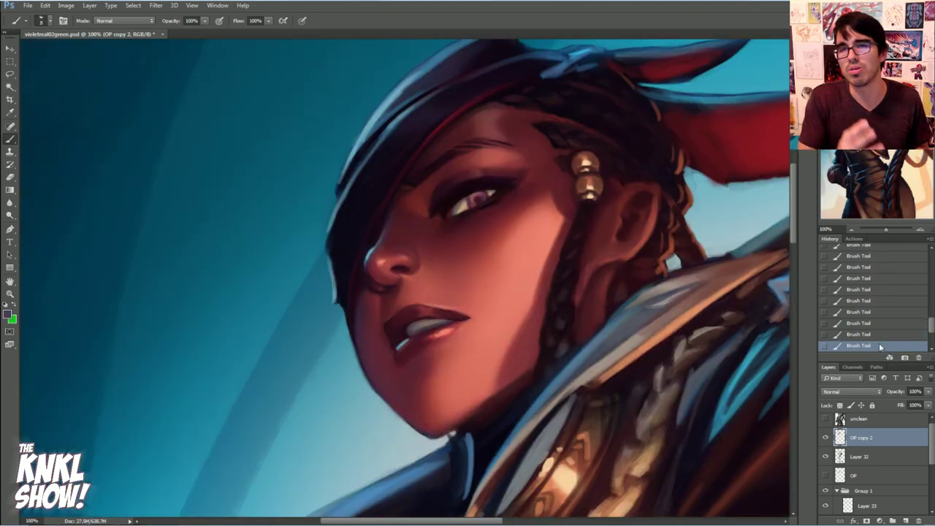
{"action": "key", "text": "ctrl+shift+h"}
{"action": "left_click_drag", "start_coordinate": [471, 247], "coordinate": [614, 261]}
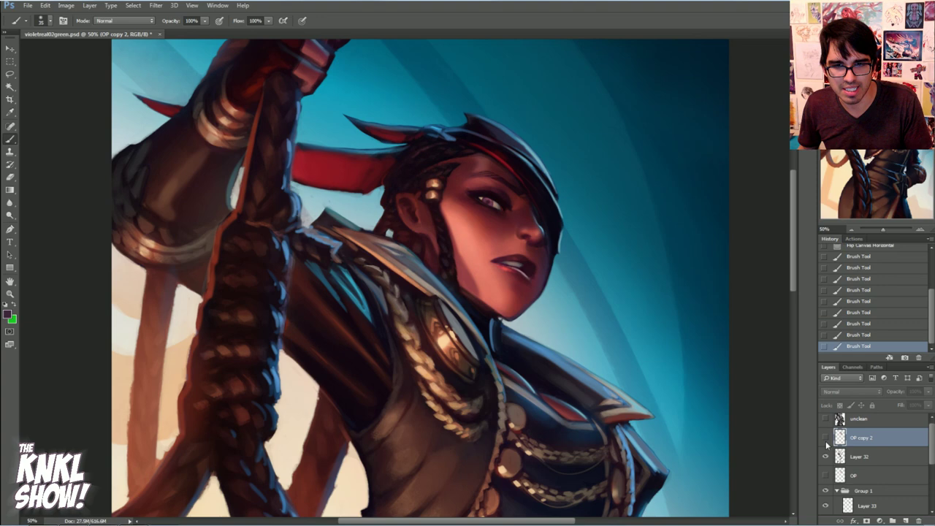
{"action": "left_click", "coordinate": [861, 301]}
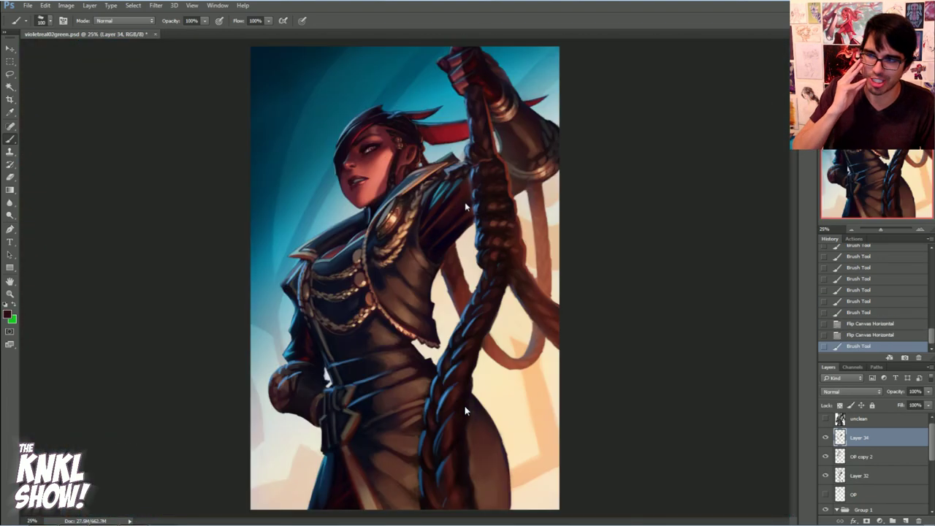
Flip the canvas horizontally several times to examine the whole figure and the face at different magnifications
{"action": "key", "text": "F2"}
{"action": "key", "text": "ctrl+plus"}
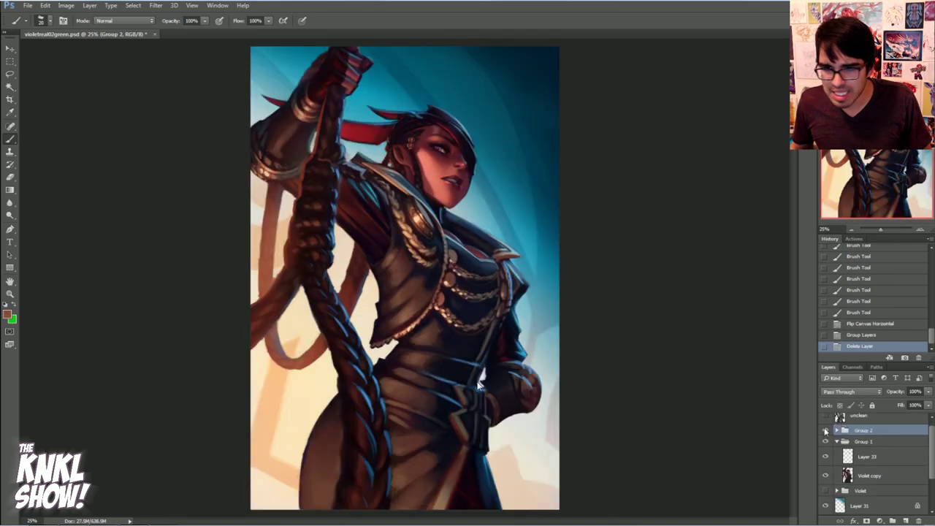
{"action": "key", "text": "ctrl+plus"}
{"action": "key", "text": "ctrl+plus"}
{"action": "key", "text": "ctrl+minus"}
{"action": "key", "text": "ctrl+minus"}
{"action": "key", "text": "F2"}
{"action": "key", "text": "ctrl+plus"}
{"action": "key", "text": "ctrl+plus"}
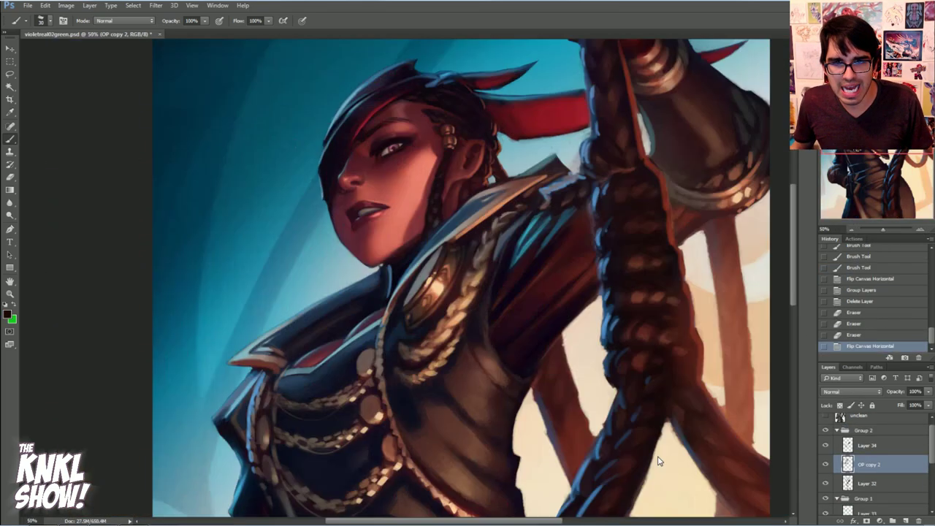
{"action": "key", "text": "F2"}
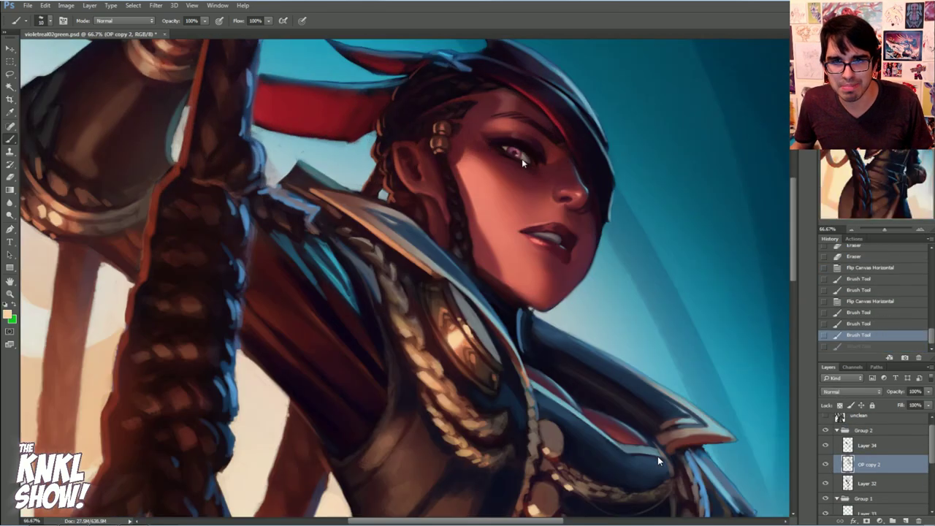
{"action": "key", "text": "F2"}
{"action": "key", "text": "ctrl+minus"}
{"action": "key", "text": "ctrl+minus"}
{"action": "key", "text": "ctrl+plus"}
{"action": "key", "text": "ctrl+plus"}
Paint the folds of the leather vest on the OP copy 2 layer
{"action": "mouse_move", "coordinate": [399, 325]}
{"action": "left_mouse_down"}
{"action": "mouse_move", "coordinate": [425, 326]}
{"action": "mouse_move", "coordinate": [430, 239]}
{"action": "left_mouse_up"}
{"action": "left_click_drag", "start_coordinate": [449, 326], "coordinate": [450, 374]}
{"action": "left_click_drag", "start_coordinate": [453, 290], "coordinate": [495, 285]}
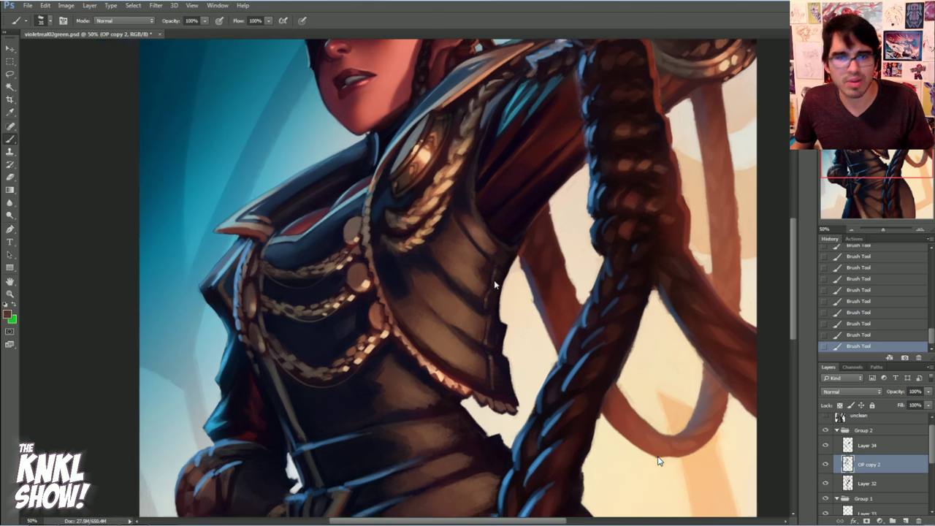
Flip the canvas horizontally and choose another brush preset for the vest
{"action": "key", "text": "F2"}
{"action": "key", "text": "ctrl+minus"}
{"action": "right_click", "coordinate": [587, 254]}
{"action": "double_click", "coordinate": [640, 394]}
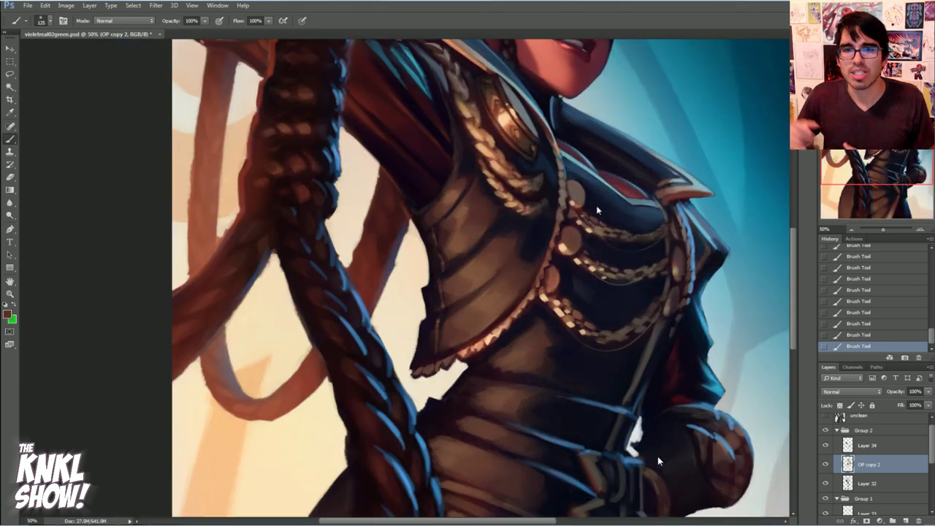
{"action": "key", "text": "ctrl+minus"}
Undo the last six strokes on the OP copy 2 layer
{"action": "key", "text": "ctrl+alt+z"}
{"action": "key", "text": "ctrl+alt+z"}
{"action": "key", "text": "ctrl+alt+z"}
{"action": "key", "text": "ctrl+alt+z"}
{"action": "key", "text": "ctrl+alt+z"}
{"action": "key", "text": "ctrl+alt+z"}
Paint worn leather texture on the vest panels on the OP copy 2 layer
{"action": "key", "text": "ctrl+plus"}
{"action": "key", "text": "ctrl+plus"}
{"action": "left_click", "coordinate": [518, 282]}
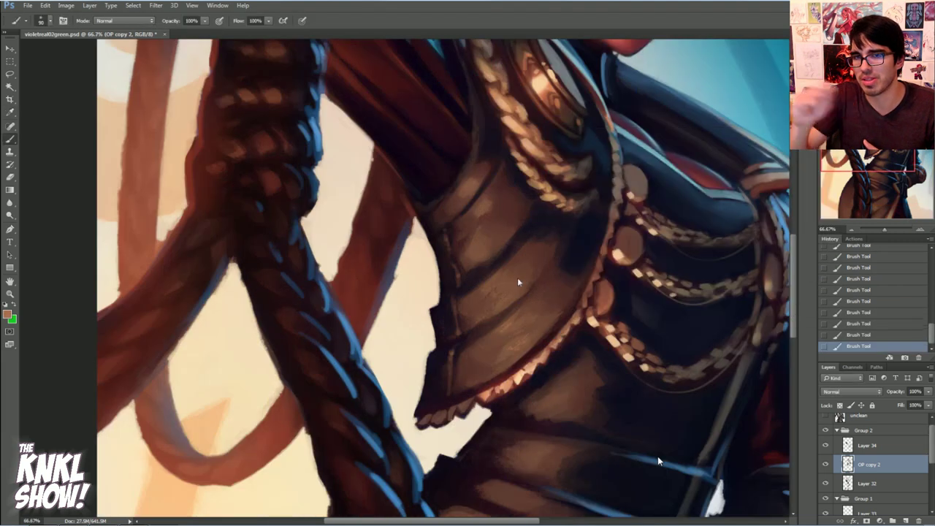
{"action": "left_click_drag", "start_coordinate": [641, 244], "coordinate": [564, 240]}
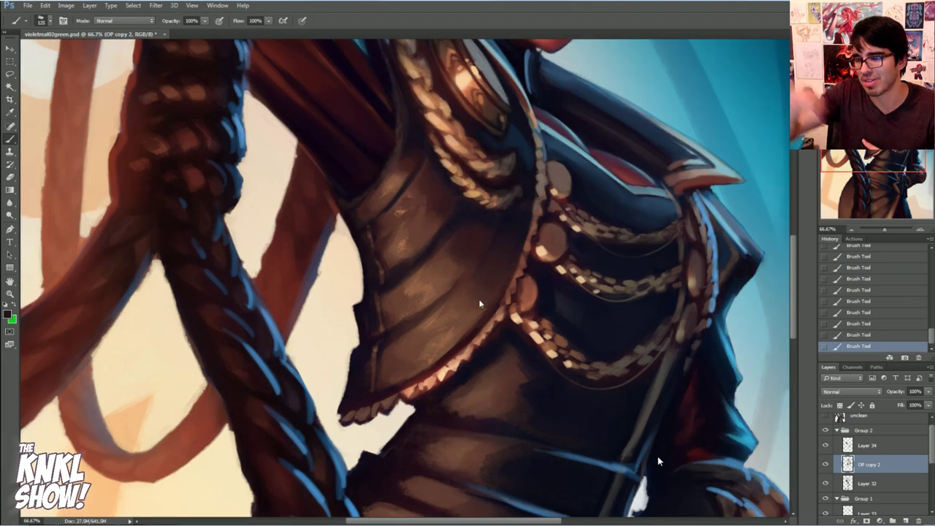
Examine the painting alternately as a whole figure and in close-ups of the face and upper body
{"action": "key", "text": "ctrl+0"}
{"action": "key", "text": "ctrl+plus"}
{"action": "key", "text": "ctrl+plus"}
{"action": "key", "text": "ctrl+plus"}
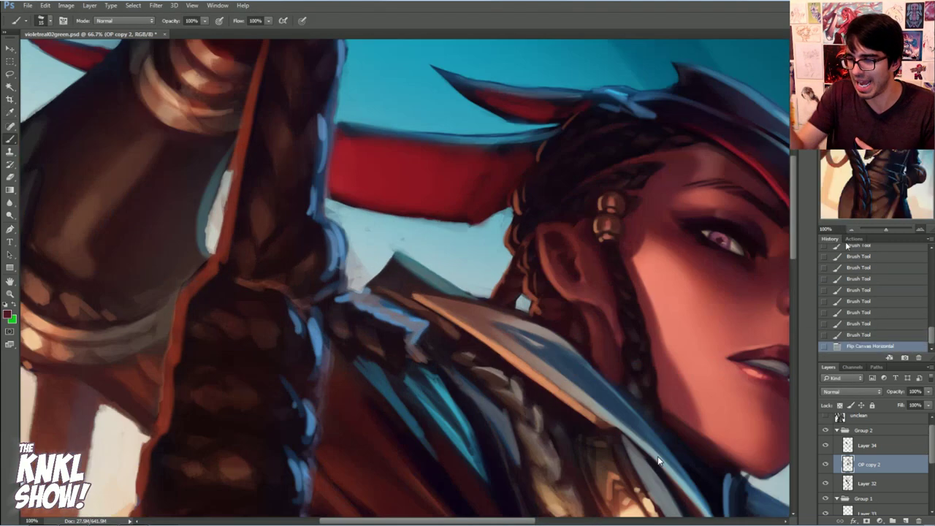
{"action": "key", "text": "ctrl+minus"}
{"action": "key", "text": "ctrl+0"}
{"action": "key", "text": "ctrl+plus"}
{"action": "key", "text": "ctrl+plus"}
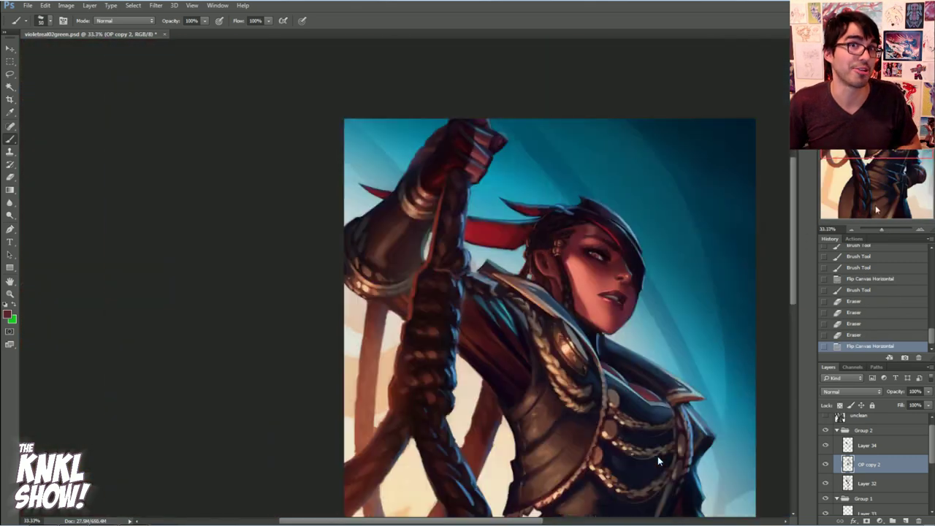
{"action": "key", "text": "ctrl+plus"}
{"action": "key", "text": "ctrl+0"}
{"action": "key", "text": "ctrl+plus"}
{"action": "key", "text": "ctrl+plus"}
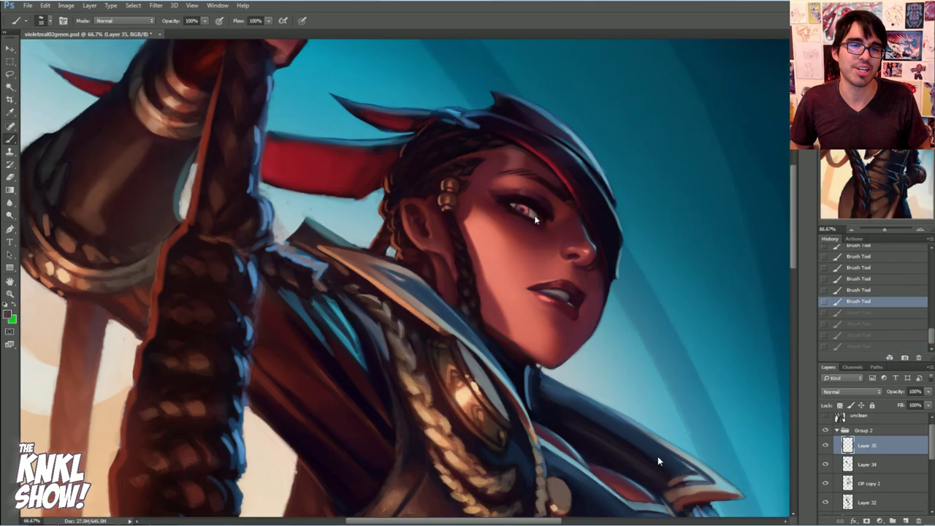
{"action": "key", "text": "ctrl+0"}
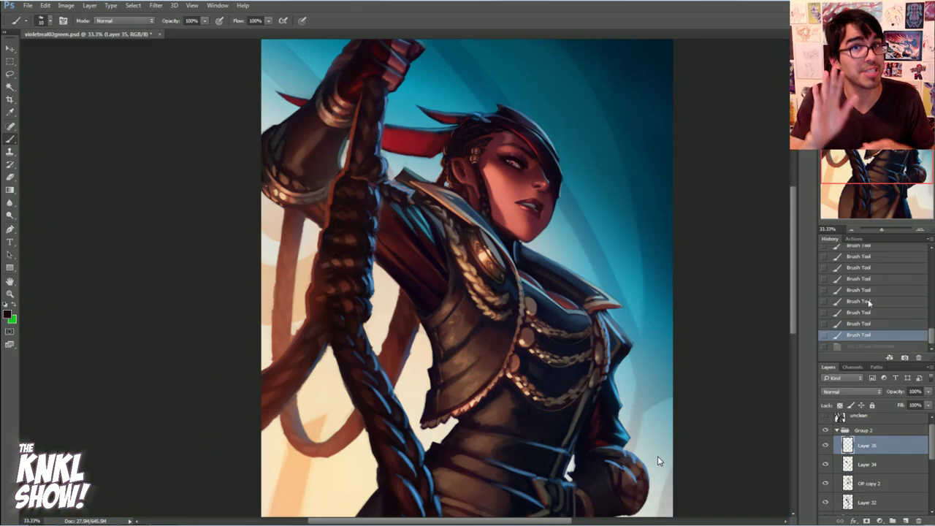
{"action": "key", "text": "ctrl+plus"}
{"action": "key", "text": "ctrl+plus"}
{"action": "key", "text": "ctrl+plus"}
{"action": "key", "text": "ctrl+0"}
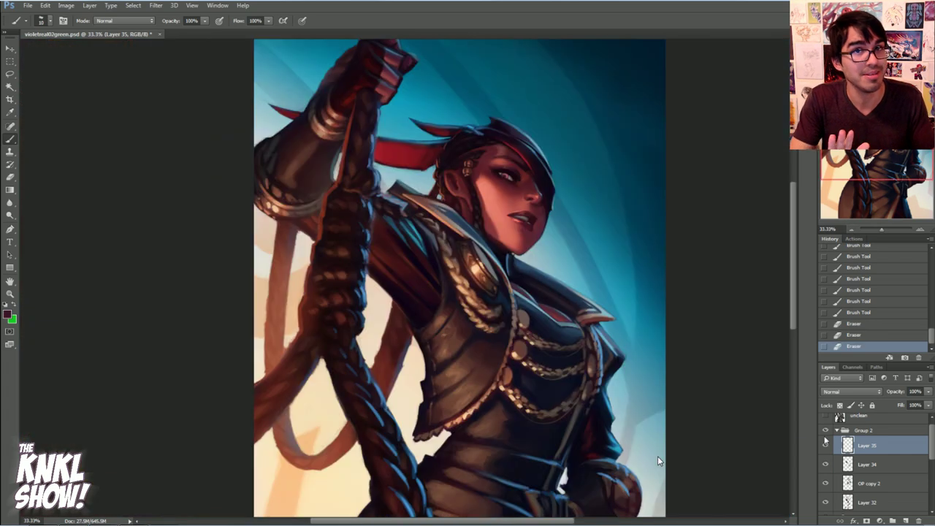
{"action": "key", "text": "ctrl+plus"}
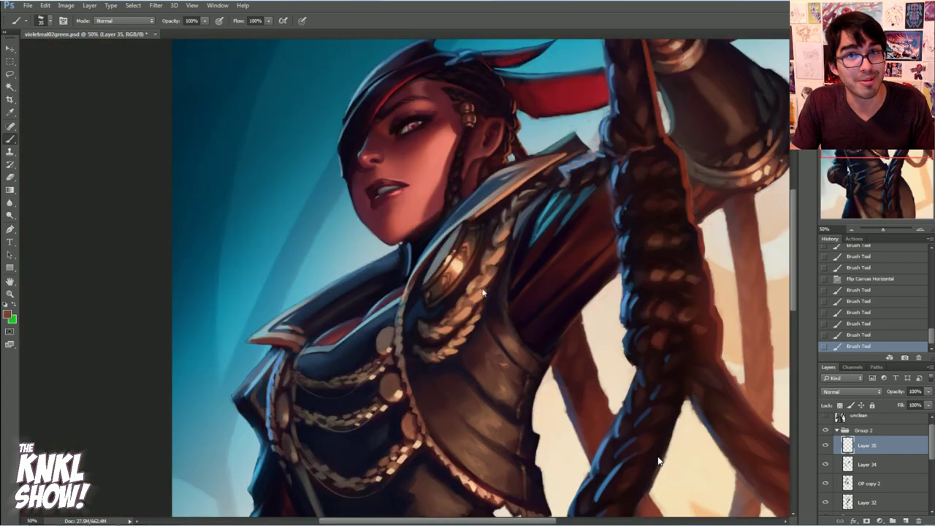
{"action": "key", "text": "ctrl+plus"}
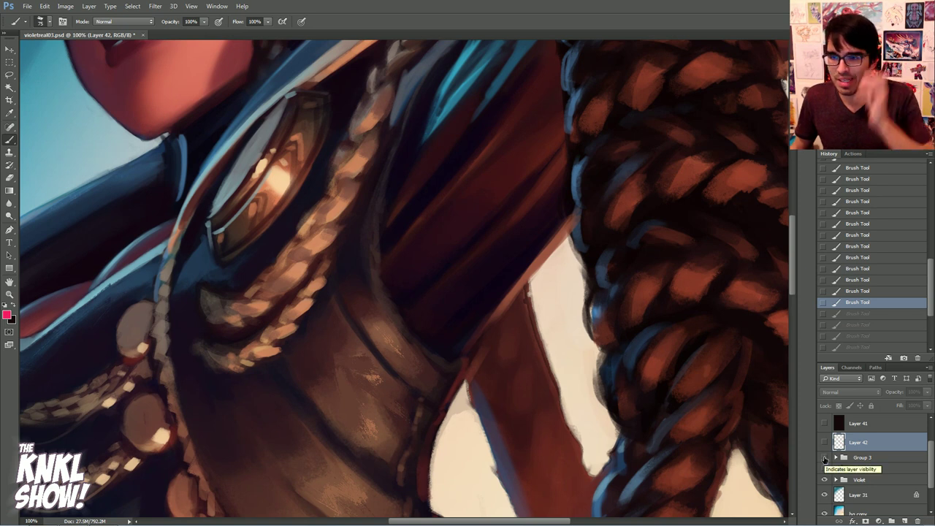
Toggle the visibility of Group 2 to compare the painting stages, and expand the group's layers
{"action": "left_click", "coordinate": [825, 469]}
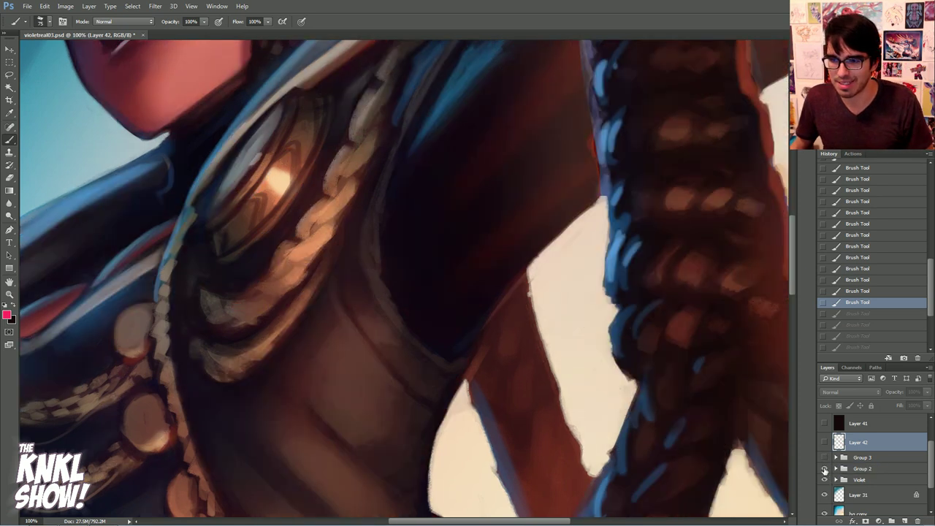
{"action": "left_click", "coordinate": [825, 469]}
{"action": "left_click", "coordinate": [833, 469]}
{"action": "left_click", "coordinate": [837, 469]}
Hide the paint layers above Group 1 inside Group 2, down to and including Layer 32
{"action": "left_click_drag", "start_coordinate": [292, 183], "coordinate": [424, 423]}
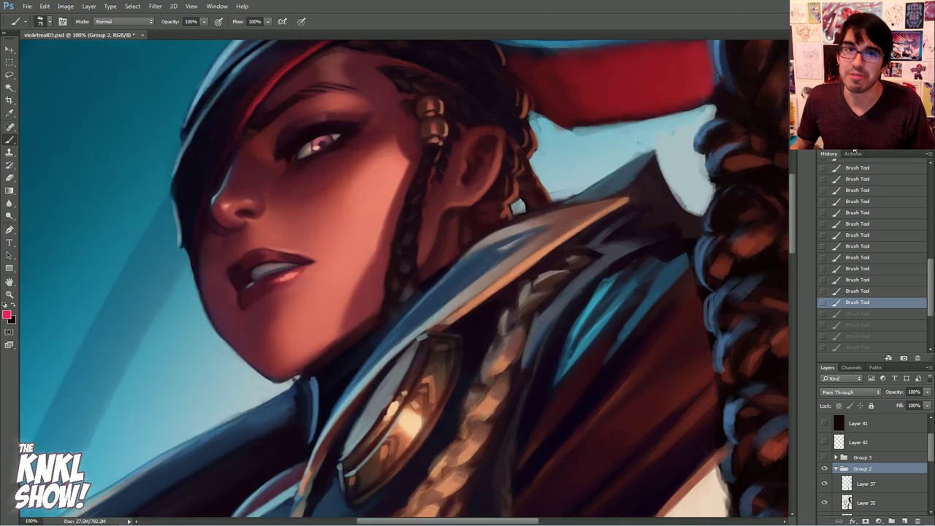
{"action": "key", "text": "ctrl+minus"}
{"action": "left_click_drag", "start_coordinate": [410, 365], "coordinate": [400, 104]}
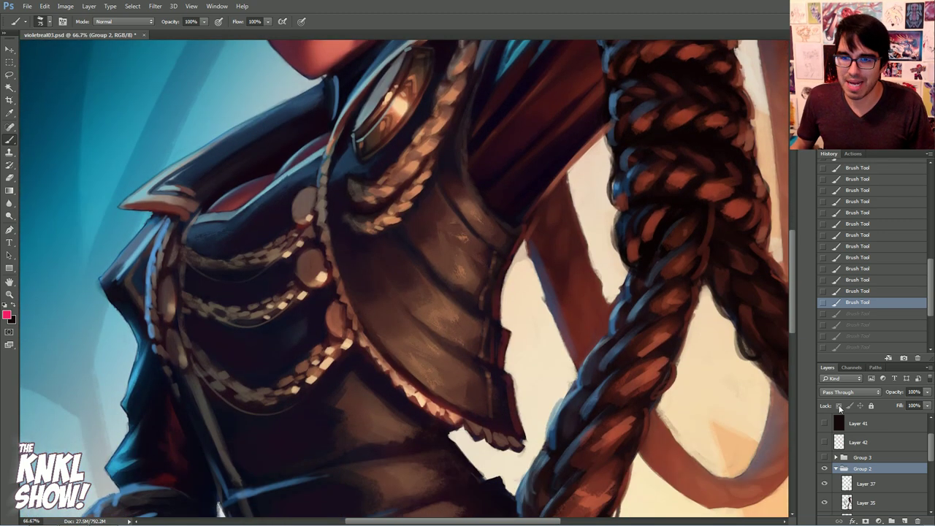
{"action": "scroll", "coordinate": [866, 481], "scroll_direction": "down", "scroll_amount": 3}
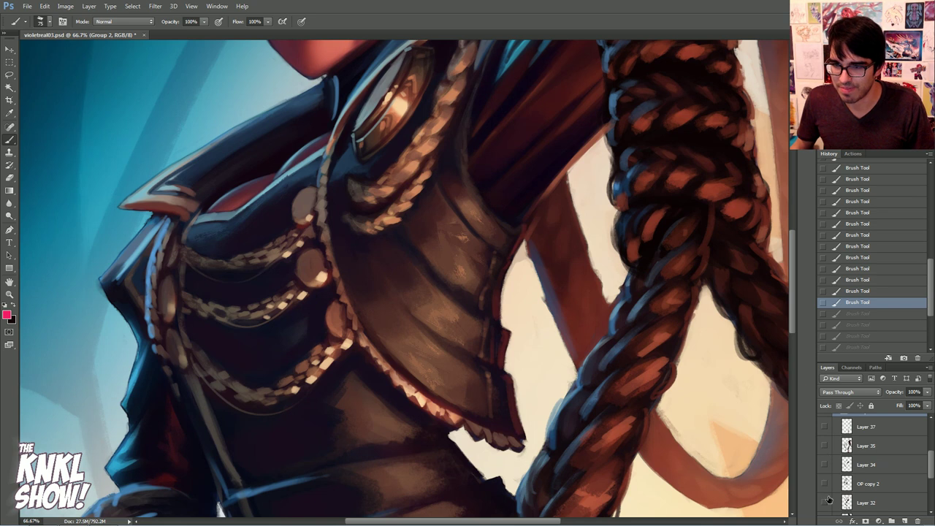
{"action": "left_click", "coordinate": [827, 501]}
{"action": "key", "text": "ctrl+minus"}
{"action": "left_click_drag", "start_coordinate": [400, 152], "coordinate": [418, 222]}
{"action": "key", "text": "ctrl+minus"}
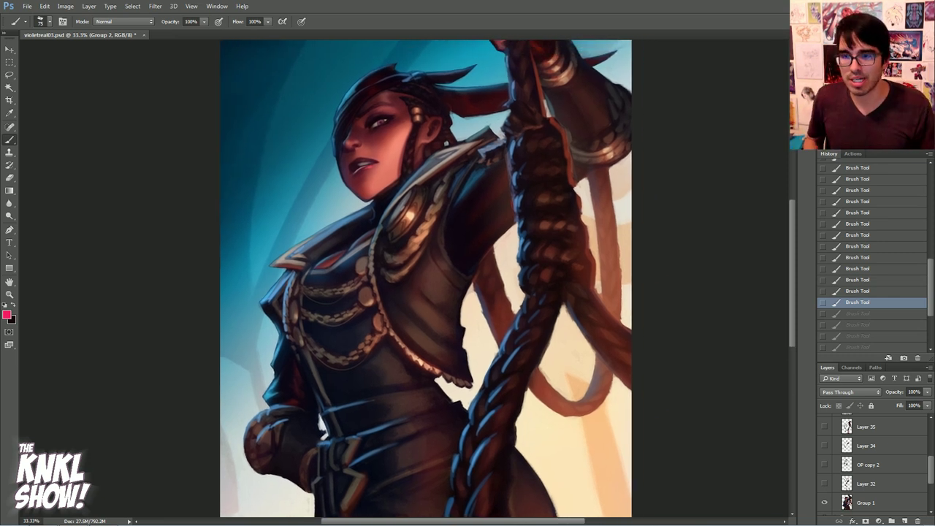
Add a new layer above Group 1, outline the face's light and shadow shapes in pink, and undo the last strokes
{"action": "left_click", "coordinate": [869, 504]}
{"action": "key", "text": "ctrl+shift+alt+n"}
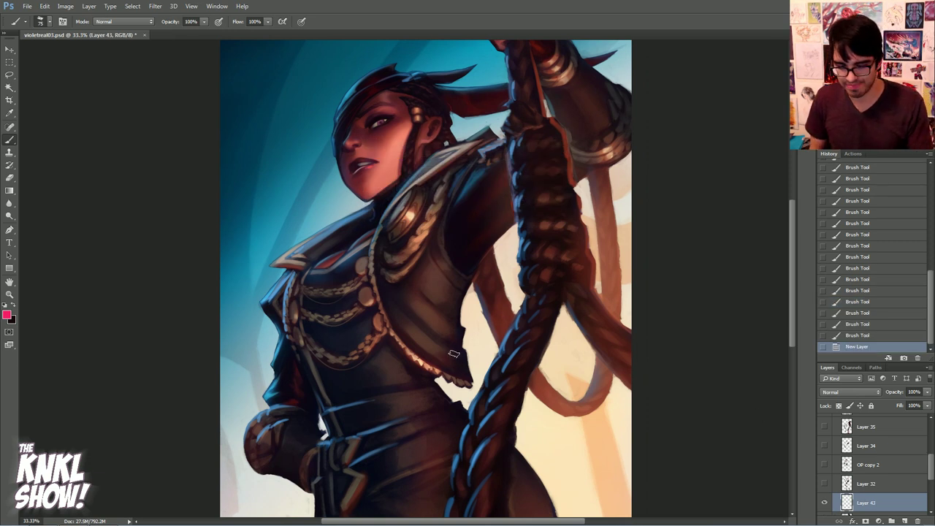
{"action": "mouse_move", "coordinate": [352, 167]}
{"action": "left_mouse_down"}
{"action": "mouse_move", "coordinate": [390, 155]}
{"action": "mouse_move", "coordinate": [405, 132]}
{"action": "mouse_move", "coordinate": [401, 159]}
{"action": "mouse_move", "coordinate": [377, 184]}
{"action": "left_mouse_up"}
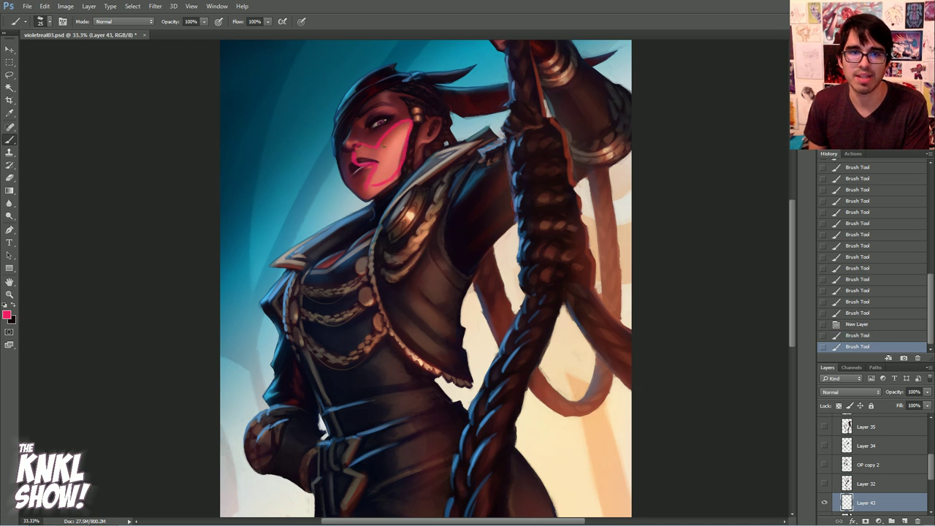
{"action": "mouse_move", "coordinate": [406, 122]}
{"action": "left_mouse_down"}
{"action": "mouse_move", "coordinate": [382, 91]}
{"action": "mouse_move", "coordinate": [353, 130]}
{"action": "left_mouse_up"}
{"action": "left_click", "coordinate": [852, 336]}
{"action": "left_click", "coordinate": [854, 325]}
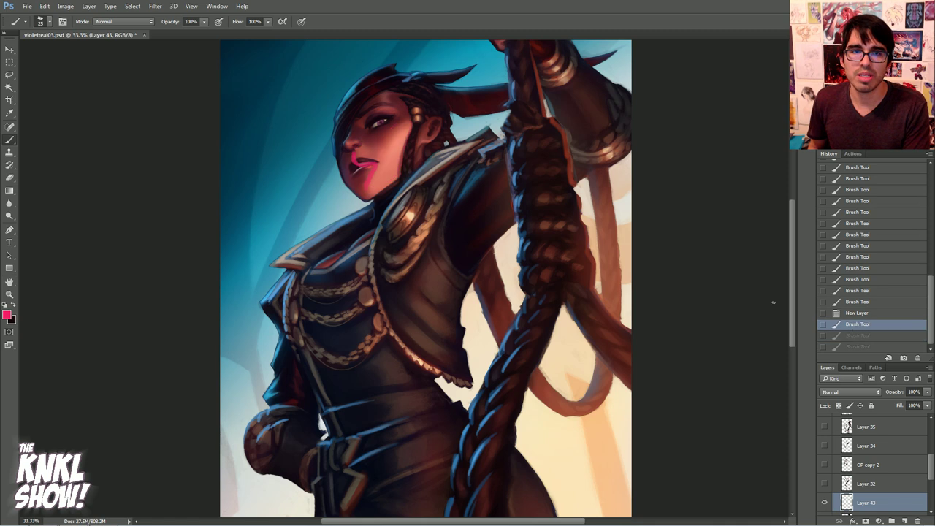
Circle the leather panels of the vest in pink, and revert to the empty annotation layer
{"action": "left_click_drag", "start_coordinate": [445, 307], "coordinate": [445, 316]}
{"action": "left_click_drag", "start_coordinate": [439, 351], "coordinate": [438, 352]}
{"action": "left_click_drag", "start_coordinate": [418, 318], "coordinate": [423, 337]}
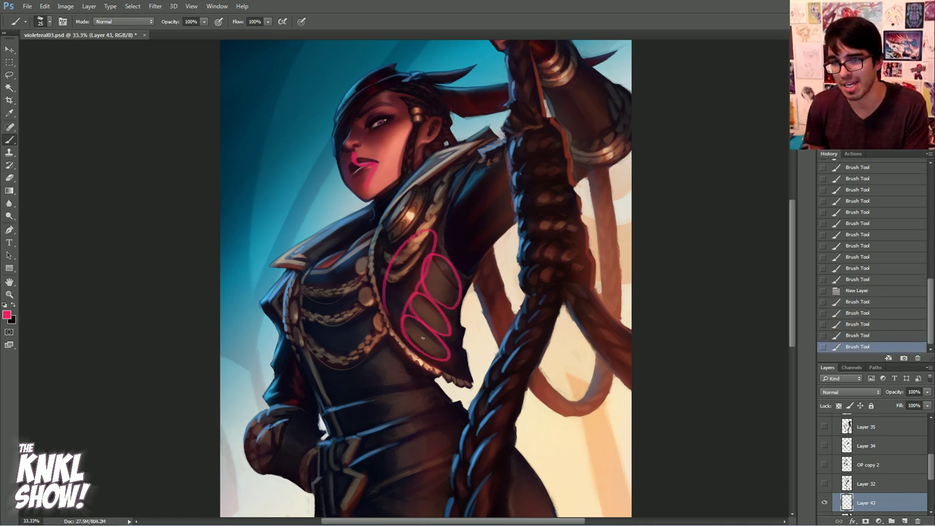
{"action": "left_click", "coordinate": [855, 291]}
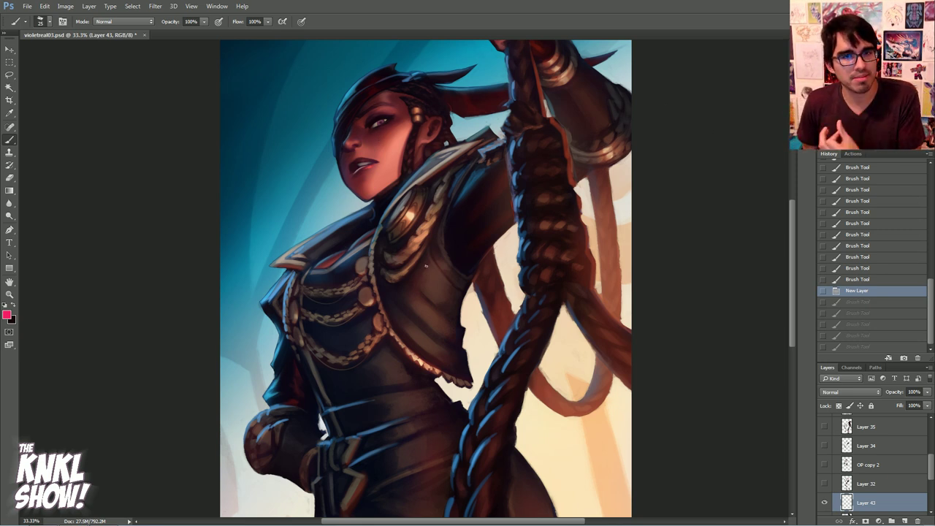
Circle the vest side, the waist folds, the hanging rope and the rope knot in pink on Layer 43
{"action": "mouse_move", "coordinate": [419, 334]}
{"action": "left_mouse_down"}
{"action": "mouse_move", "coordinate": [470, 257]}
{"action": "mouse_move", "coordinate": [411, 311]}
{"action": "left_mouse_up"}
{"action": "mouse_move", "coordinate": [410, 459]}
{"action": "left_mouse_down"}
{"action": "mouse_move", "coordinate": [442, 448]}
{"action": "mouse_move", "coordinate": [412, 461]}
{"action": "left_mouse_up"}
{"action": "left_click_drag", "start_coordinate": [549, 311], "coordinate": [490, 479]}
{"action": "left_click_drag", "start_coordinate": [559, 274], "coordinate": [579, 249]}
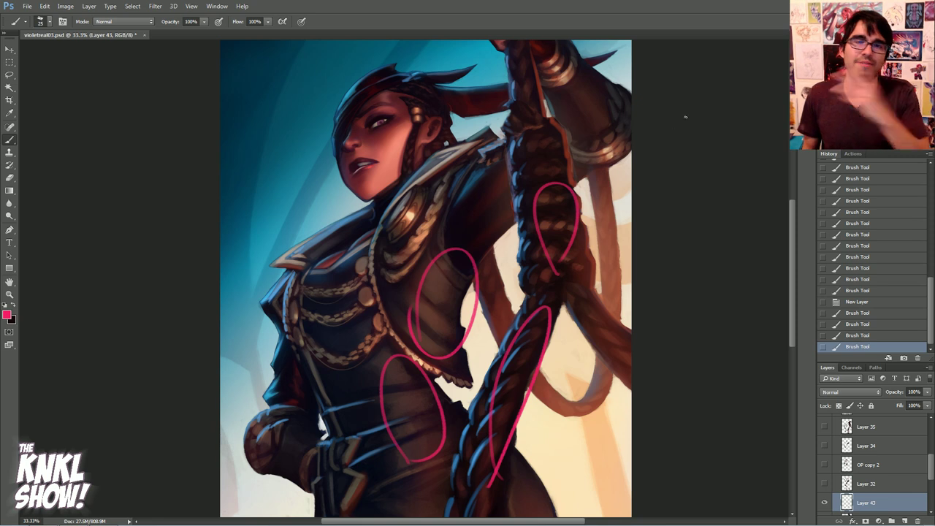
Hide the pink annotation layer and toggle the visibility of Layer 32 repeatedly to compare its added detail
{"action": "left_click", "coordinate": [825, 503]}
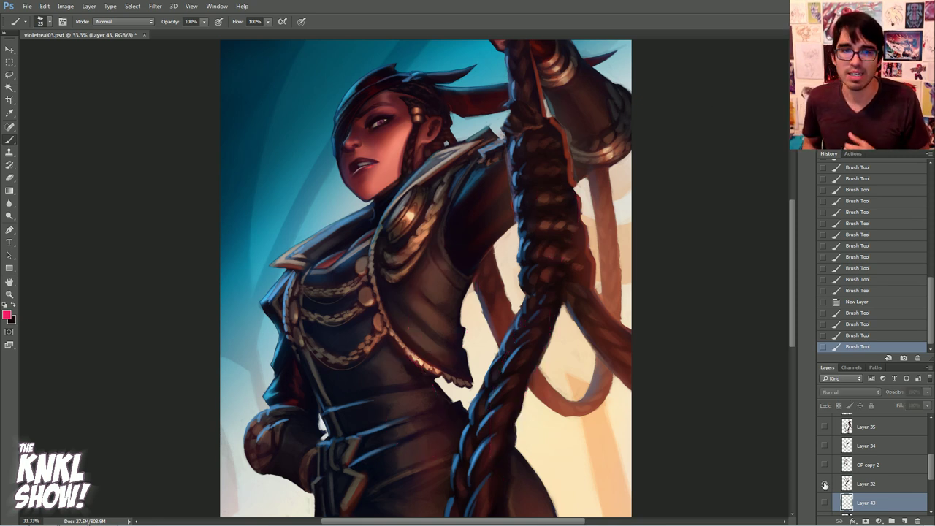
{"action": "left_click", "coordinate": [825, 484]}
{"action": "left_click", "coordinate": [825, 484]}
{"action": "left_click", "coordinate": [825, 483]}
{"action": "left_click", "coordinate": [824, 484]}
{"action": "left_click", "coordinate": [824, 484]}
{"action": "left_click", "coordinate": [824, 483]}
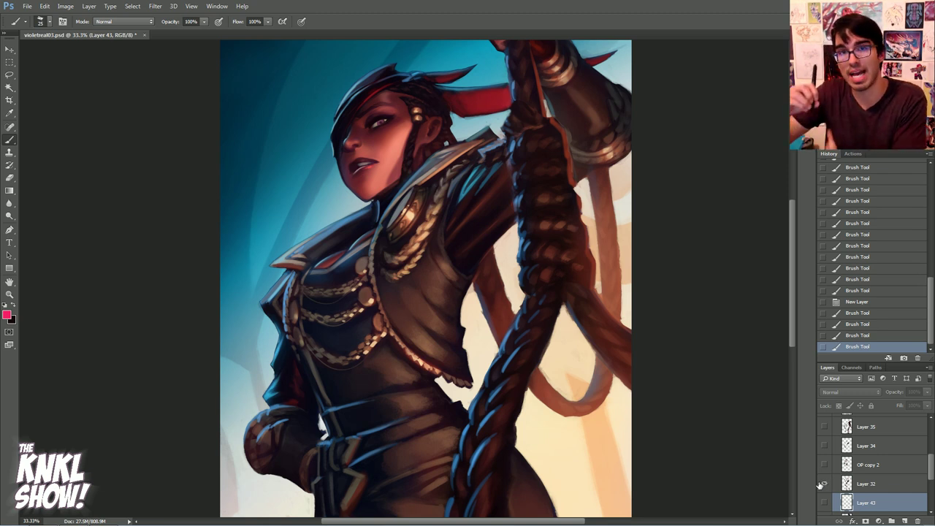
Toggle the visibility of the OP copy 2 layer repeatedly to compare the vest's leather detail up close
{"action": "left_click", "coordinate": [824, 464]}
{"action": "left_click", "coordinate": [824, 465]}
{"action": "left_click", "coordinate": [825, 466]}
{"action": "key", "text": "ctrl+plus"}
{"action": "key", "text": "ctrl+plus"}
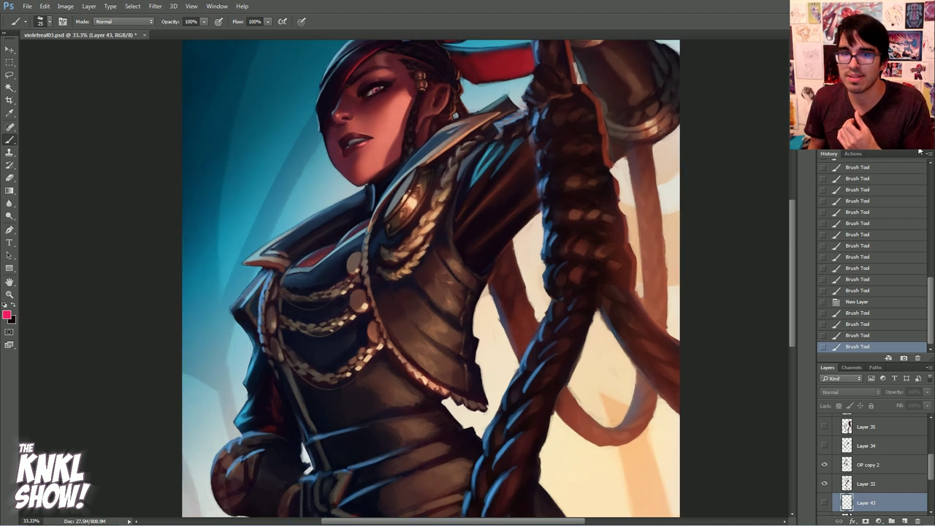
{"action": "key", "text": "ctrl+plus"}
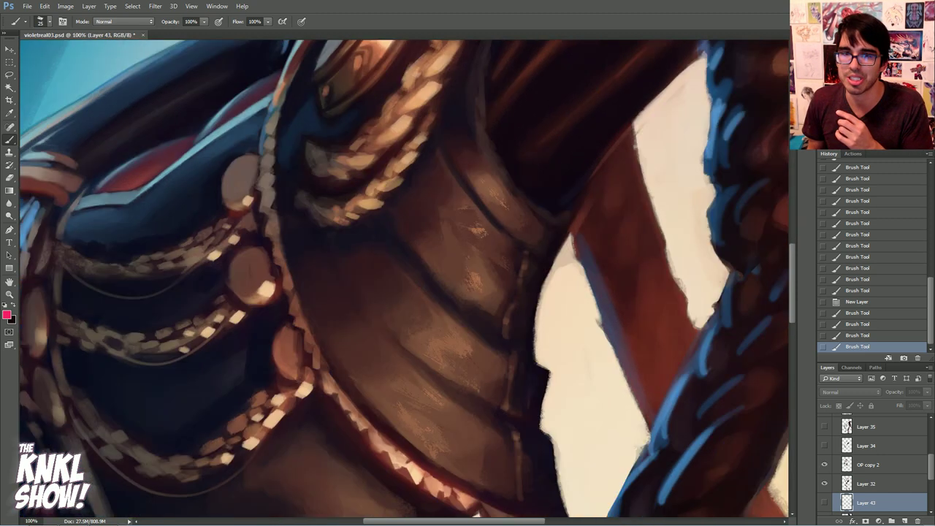
{"action": "left_click", "coordinate": [824, 466]}
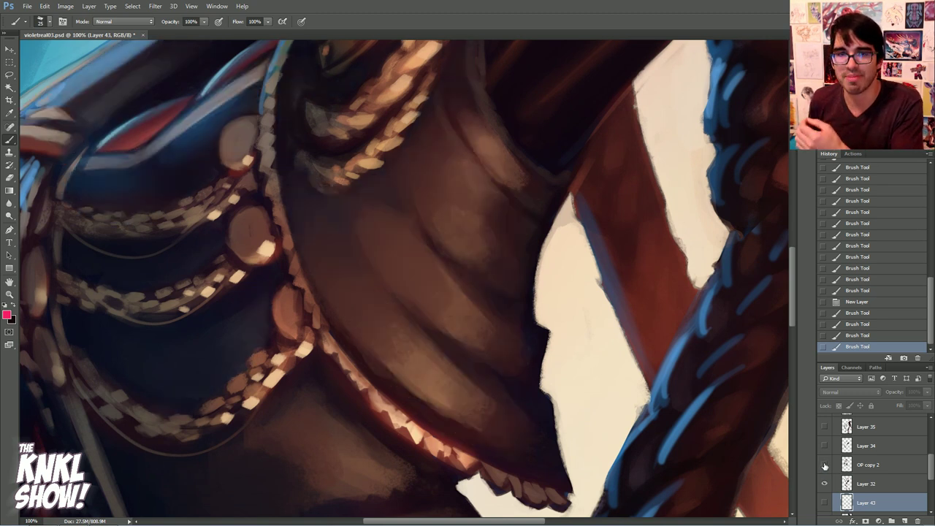
{"action": "left_click", "coordinate": [824, 466]}
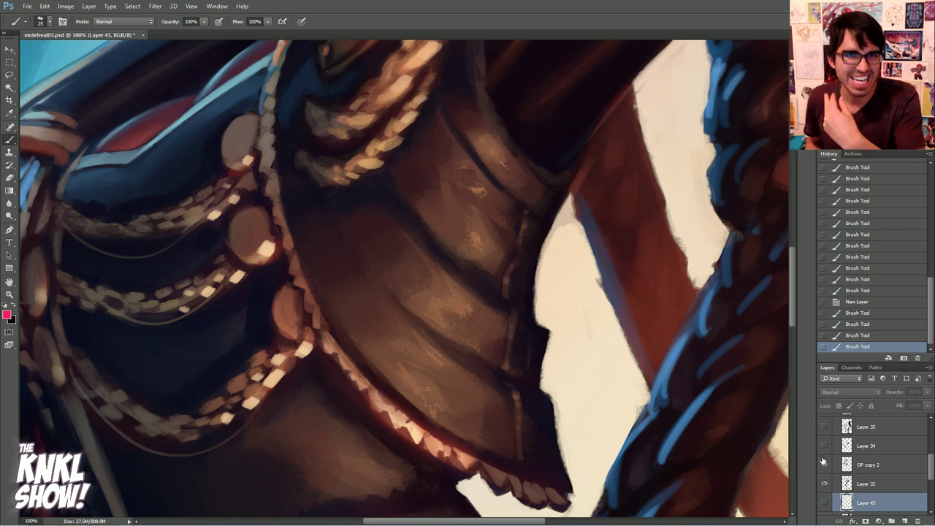
{"action": "left_click", "coordinate": [824, 466]}
{"action": "left_click", "coordinate": [824, 466]}
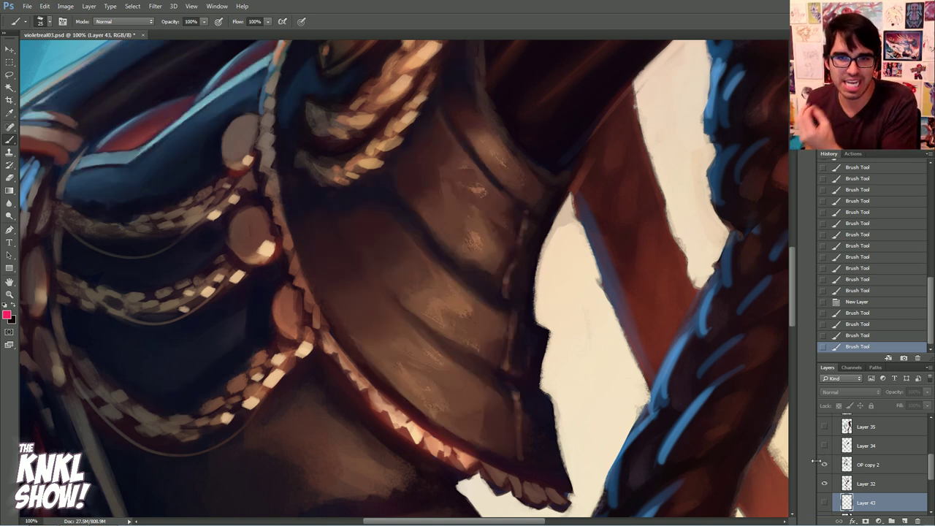
{"action": "left_click", "coordinate": [824, 465]}
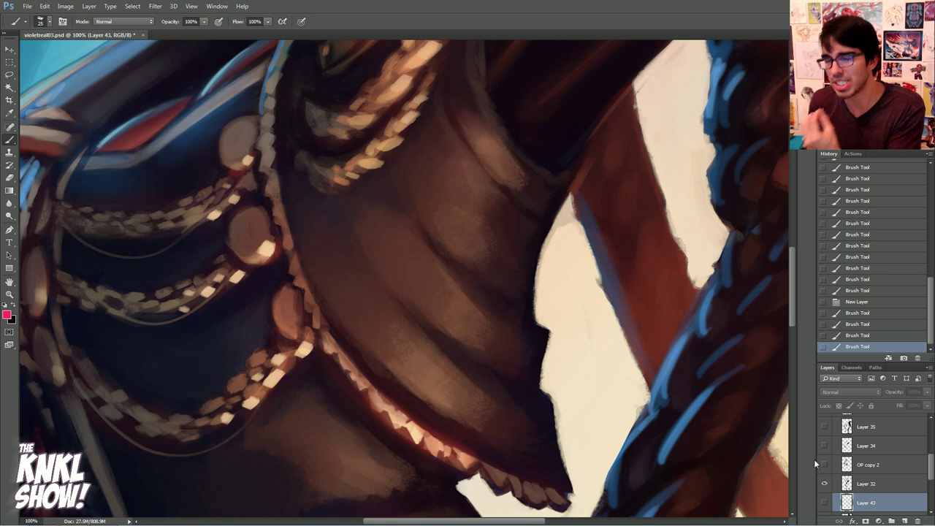
Show the OP copy 2 and Layer 34 layers, toggling OP copy 2 to compare the shading around the raised arm's sleeve
{"action": "left_click", "coordinate": [825, 485]}
{"action": "left_click", "coordinate": [825, 485]}
{"action": "left_click", "coordinate": [823, 464]}
{"action": "left_click_drag", "start_coordinate": [853, 149], "coordinate": [857, 135]}
{"action": "left_click", "coordinate": [823, 446]}
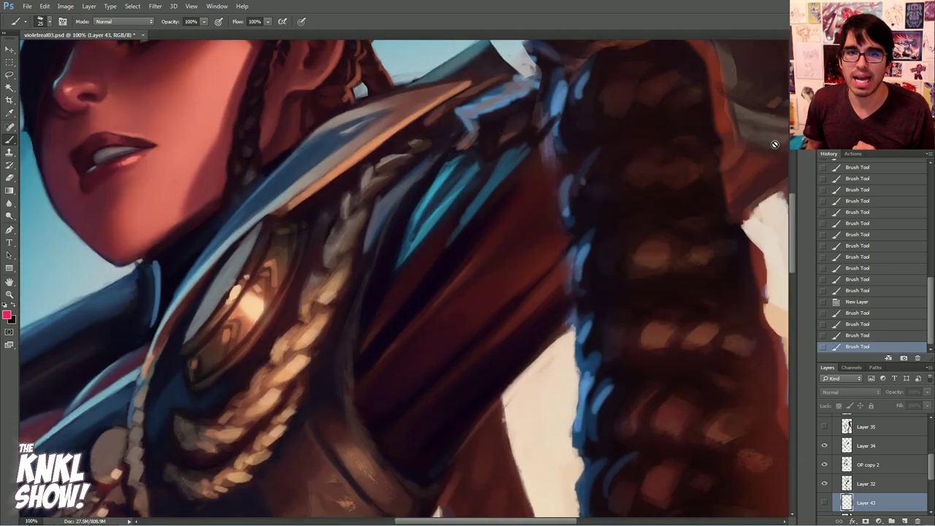
{"action": "left_click", "coordinate": [825, 464]}
{"action": "left_click", "coordinate": [825, 465]}
{"action": "left_click", "coordinate": [825, 464]}
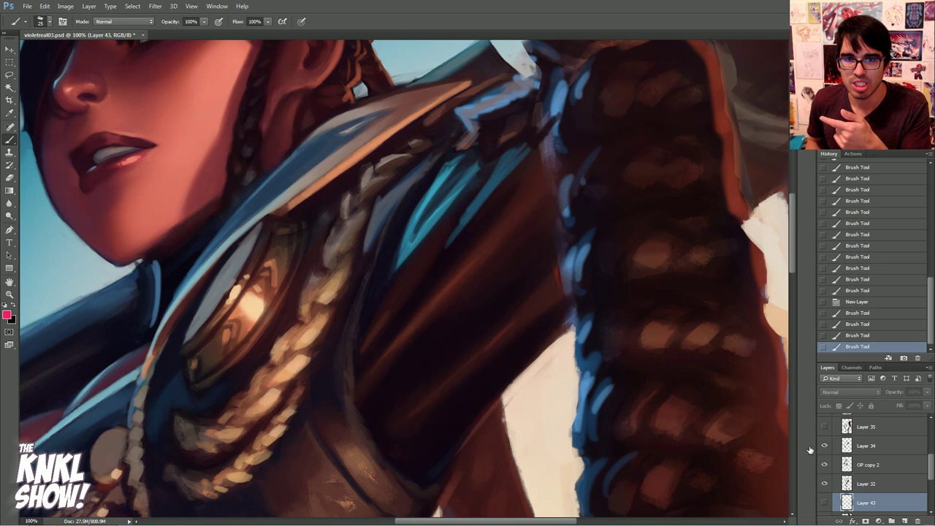
Sample the lit and shadowed reds of the sleeve folds in the color picker to compare their hues, and cancel the color change
{"action": "left_click", "coordinate": [7, 315]}
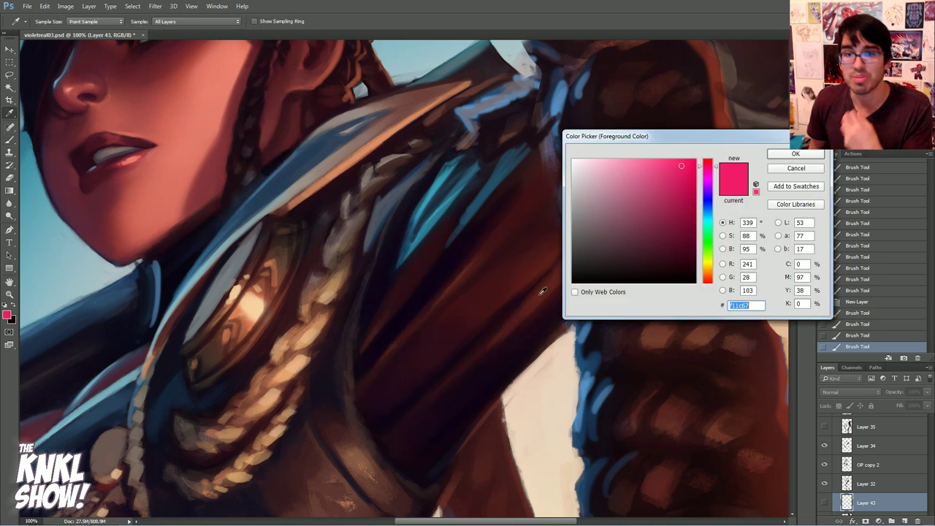
{"action": "left_click", "coordinate": [542, 291]}
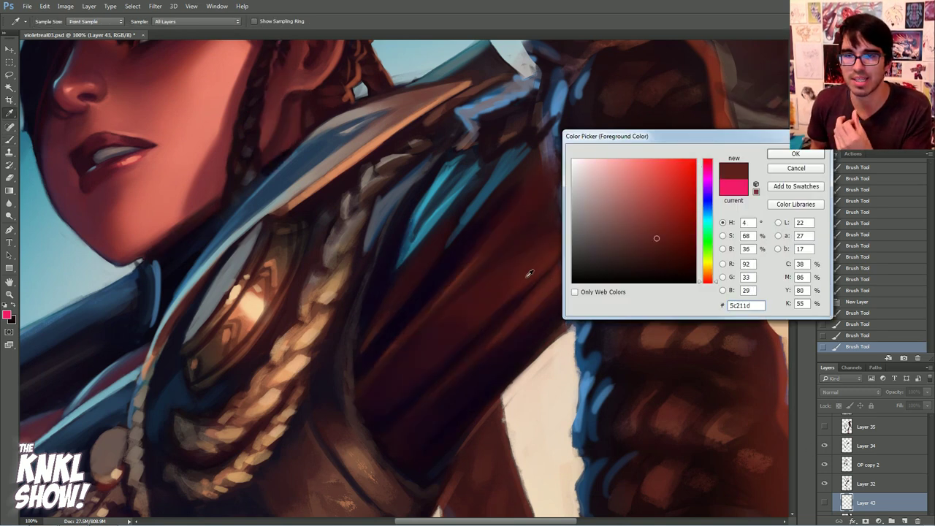
{"action": "left_click_drag", "start_coordinate": [714, 137], "coordinate": [731, 169]}
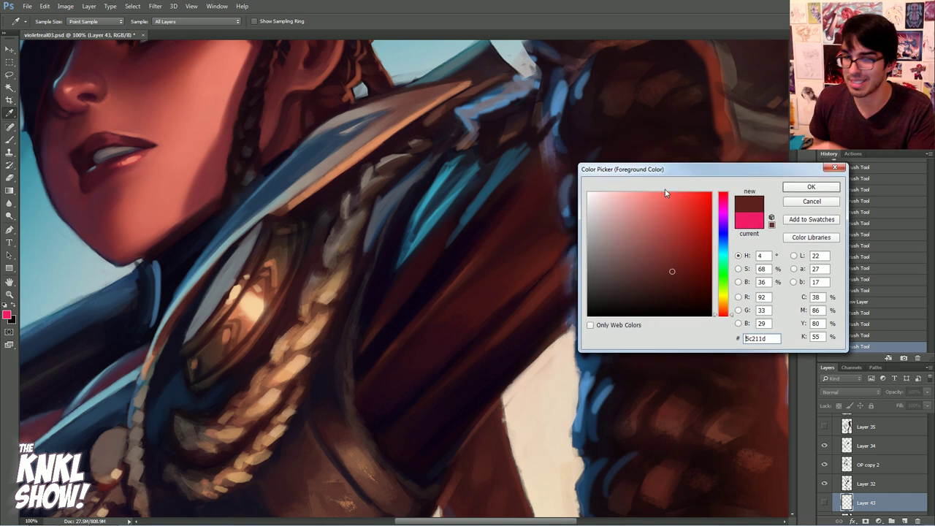
{"action": "left_click", "coordinate": [532, 273]}
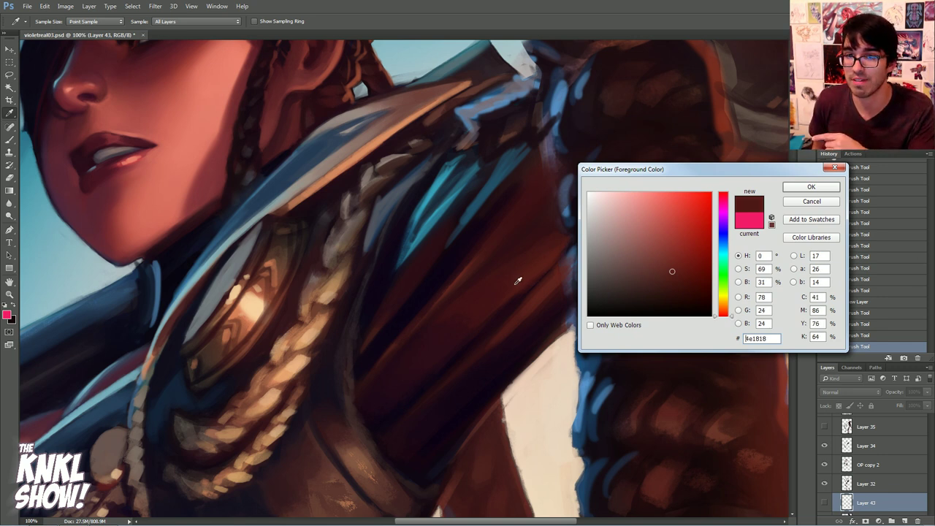
{"action": "mouse_move", "coordinate": [523, 282]}
{"action": "left_mouse_down"}
{"action": "mouse_move", "coordinate": [462, 321]}
{"action": "mouse_move", "coordinate": [546, 267]}
{"action": "mouse_move", "coordinate": [462, 325]}
{"action": "mouse_move", "coordinate": [558, 265]}
{"action": "mouse_move", "coordinate": [503, 294]}
{"action": "mouse_move", "coordinate": [530, 273]}
{"action": "left_mouse_up"}
{"action": "left_click", "coordinate": [533, 269]}
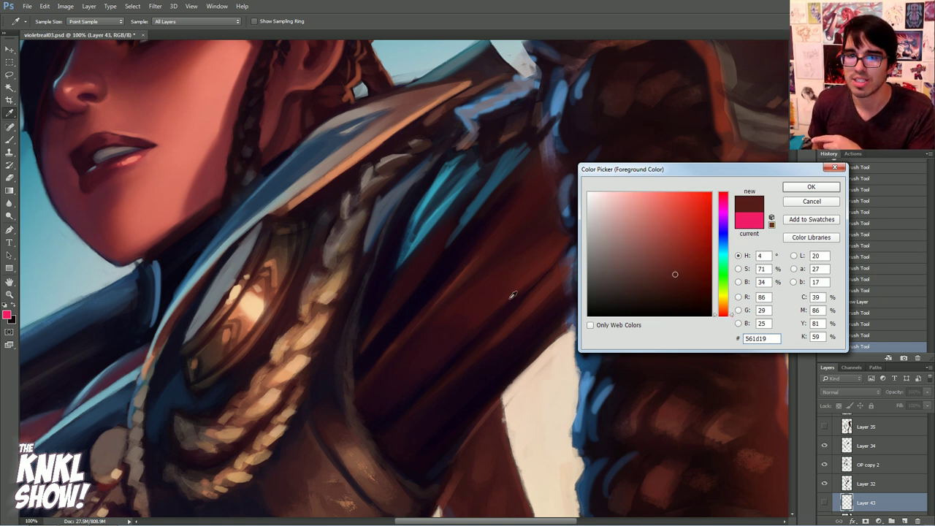
{"action": "left_click_drag", "start_coordinate": [524, 281], "coordinate": [438, 344]}
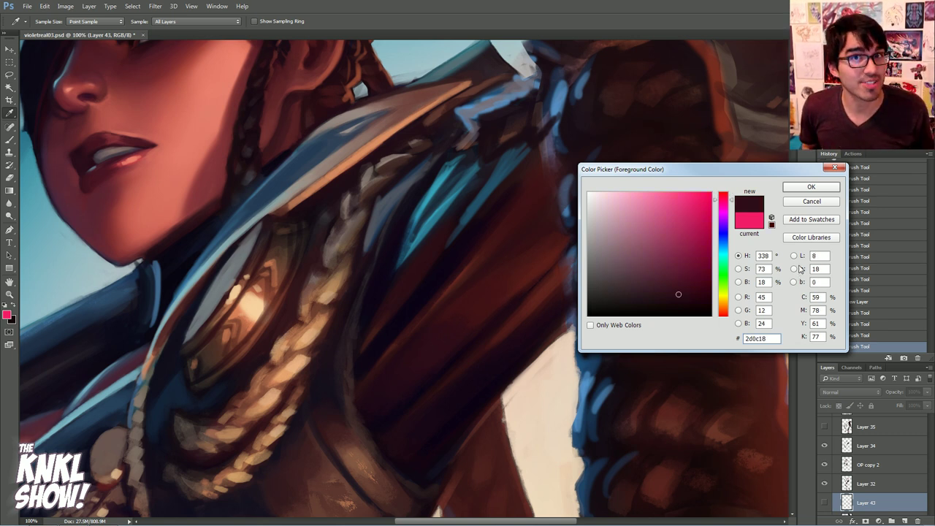
{"action": "left_click", "coordinate": [818, 201]}
Show Layer 35 with the defined rope braids and Layer 37 above it, and view the whole figure
{"action": "left_click_drag", "start_coordinate": [687, 241], "coordinate": [658, 359]}
{"action": "left_click_drag", "start_coordinate": [459, 384], "coordinate": [479, 424]}
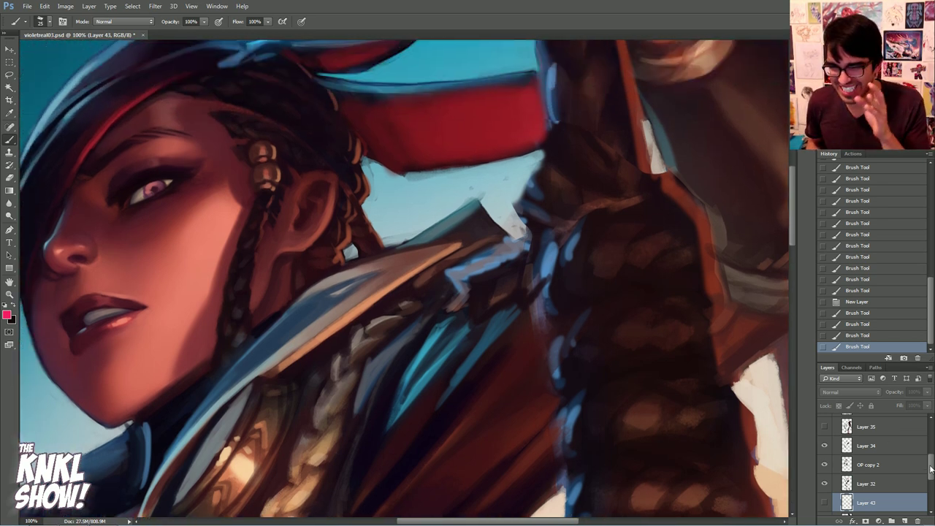
{"action": "left_click_drag", "start_coordinate": [930, 470], "coordinate": [930, 455]}
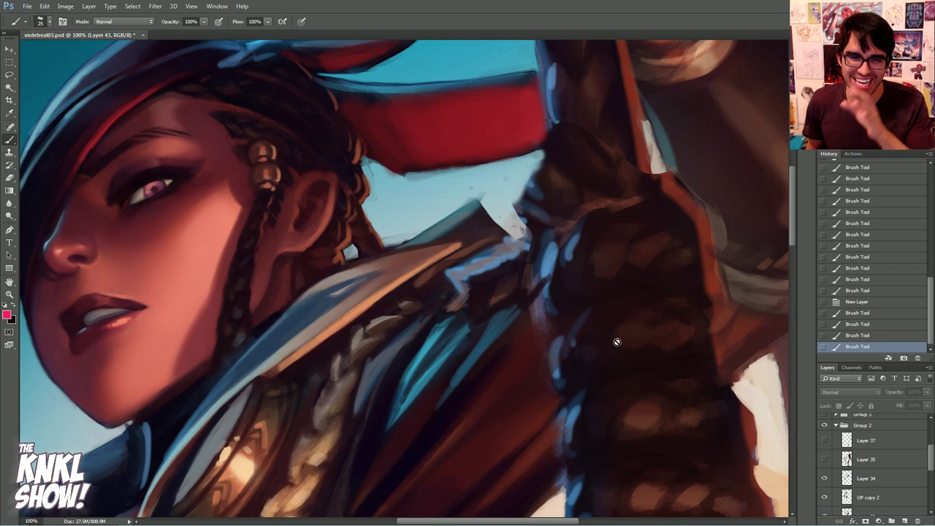
{"action": "left_click", "coordinate": [825, 458]}
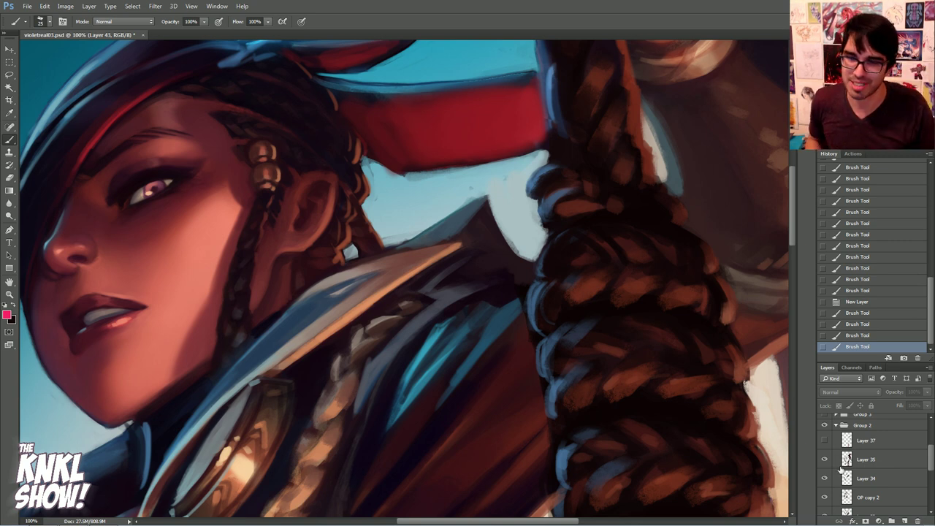
{"action": "left_click", "coordinate": [824, 438]}
{"action": "key", "text": "ctrl+minus"}
{"action": "key", "text": "ctrl+minus"}
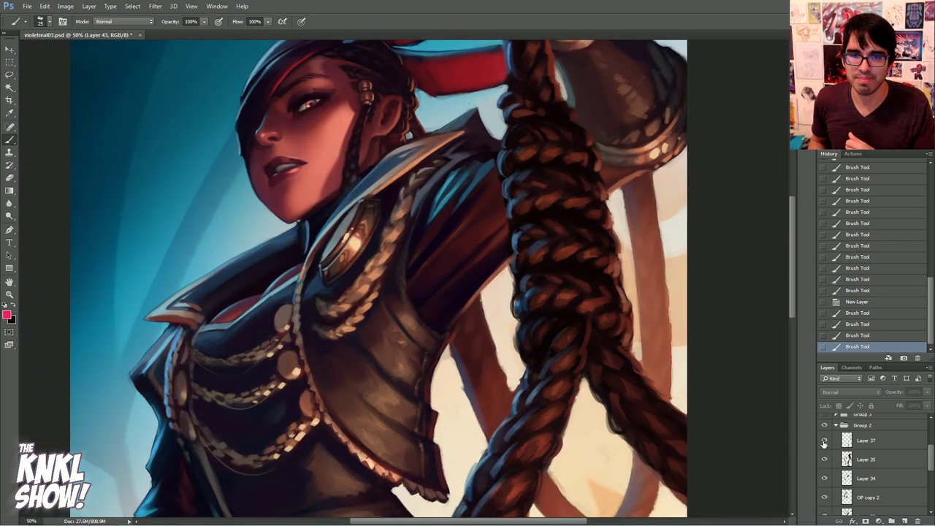
{"action": "key", "text": "ctrl+minus"}
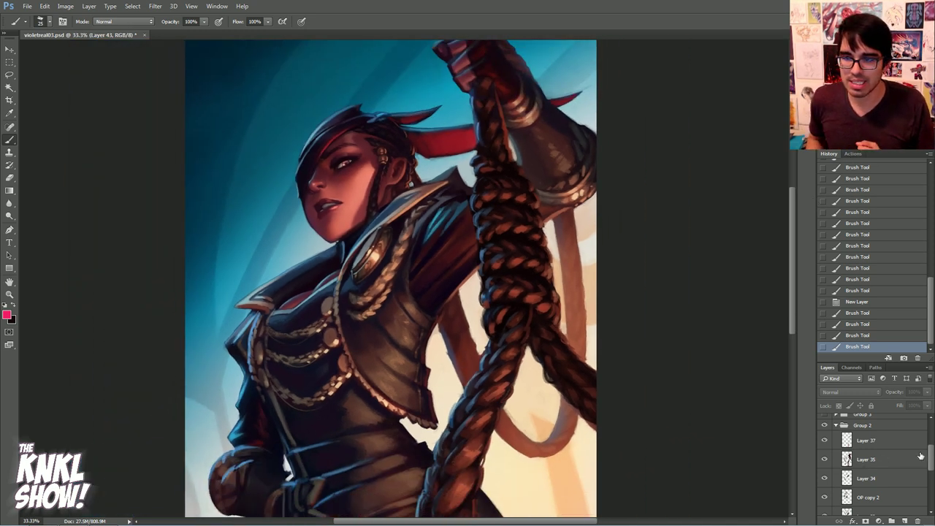
Collapse Group 2, hide the Group 2 and Violet groups, and show and select Group 3
{"action": "scroll", "coordinate": [838, 445], "scroll_direction": "up", "scroll_amount": 1}
{"action": "left_click", "coordinate": [836, 438]}
{"action": "left_click", "coordinate": [836, 439]}
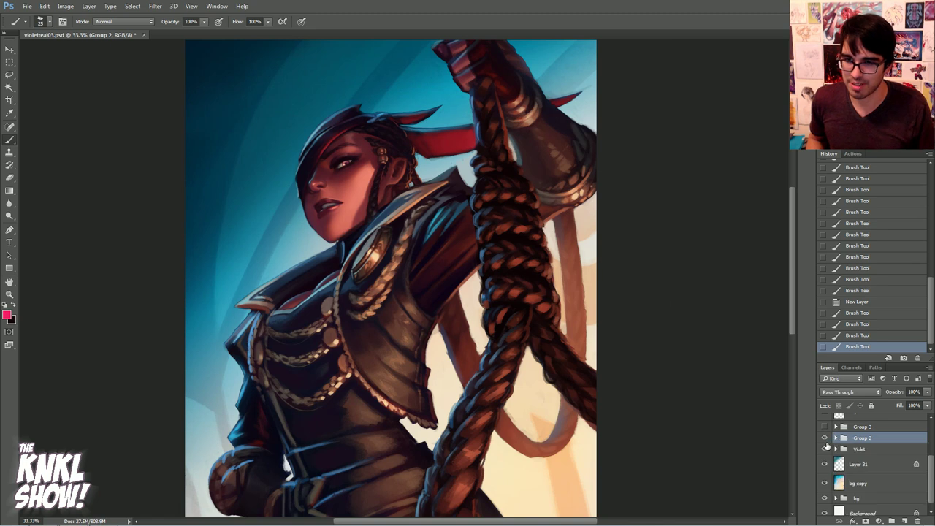
{"action": "left_click", "coordinate": [824, 438]}
{"action": "left_click", "coordinate": [859, 427]}
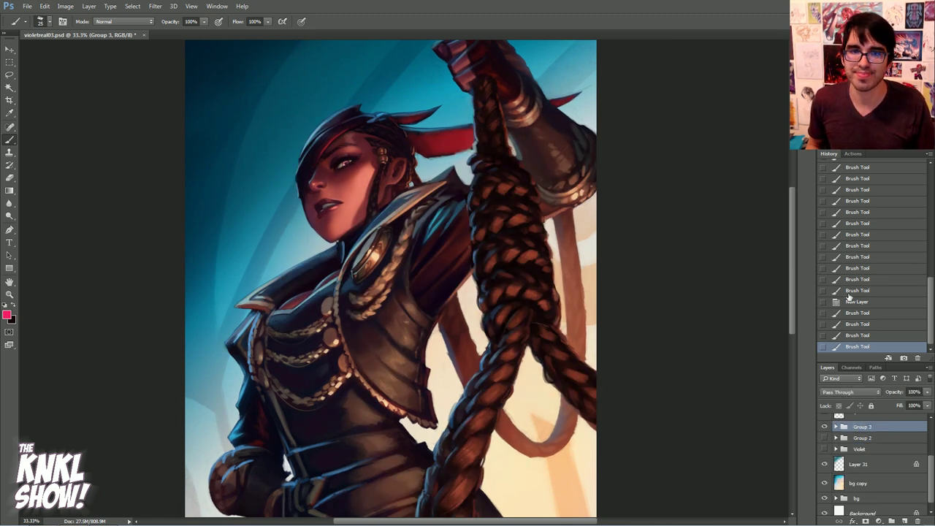
Examine the collar and chest chains in the Group 3 version up close, leaving the foreground color as it is
{"action": "key", "text": "ctrl+plus"}
{"action": "key", "text": "ctrl+plus"}
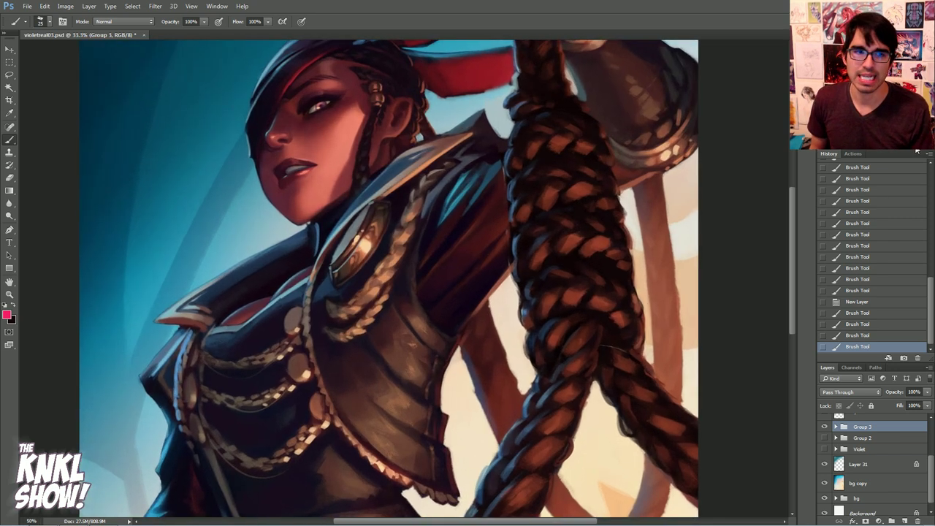
{"action": "left_click_drag", "start_coordinate": [357, 403], "coordinate": [389, 306]}
{"action": "left_click_drag", "start_coordinate": [453, 321], "coordinate": [706, 271]}
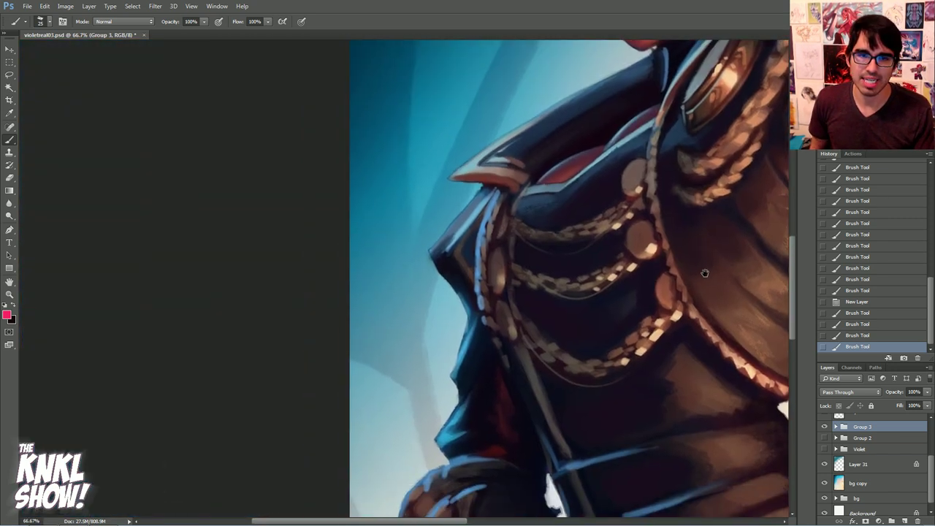
{"action": "key", "text": "i"}
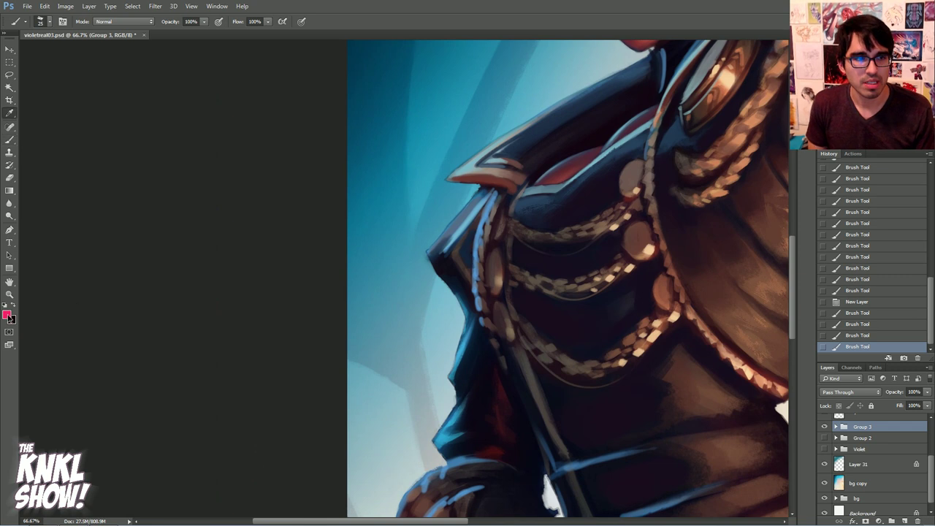
{"action": "left_click", "coordinate": [7, 315]}
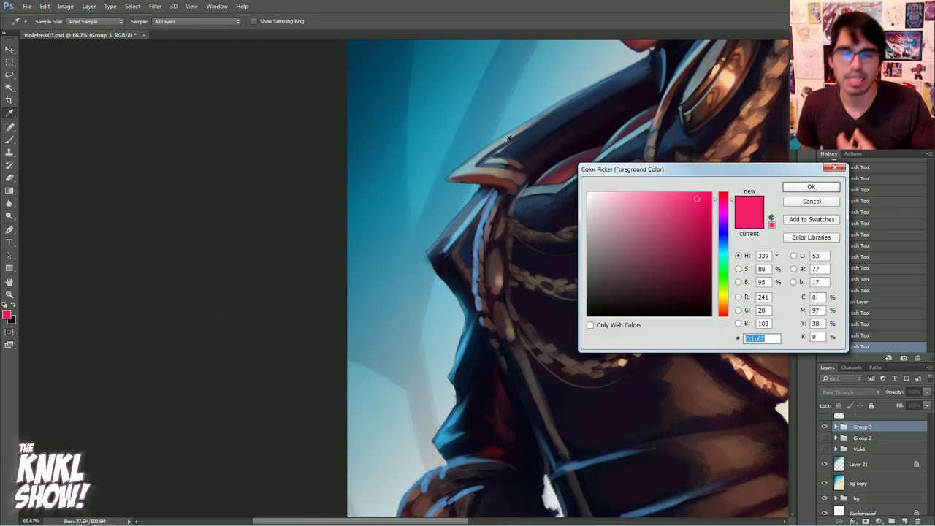
{"action": "left_click", "coordinate": [811, 202]}
Sample the background and the headscarf's rim light, and set the foreground color to a lighter blue, #84c9df
{"action": "mouse_move", "coordinate": [723, 190]}
{"action": "left_mouse_down"}
{"action": "mouse_move", "coordinate": [402, 285]}
{"action": "mouse_move", "coordinate": [405, 504]}
{"action": "left_mouse_up"}
{"action": "left_click_drag", "start_coordinate": [363, 338], "coordinate": [411, 351]}
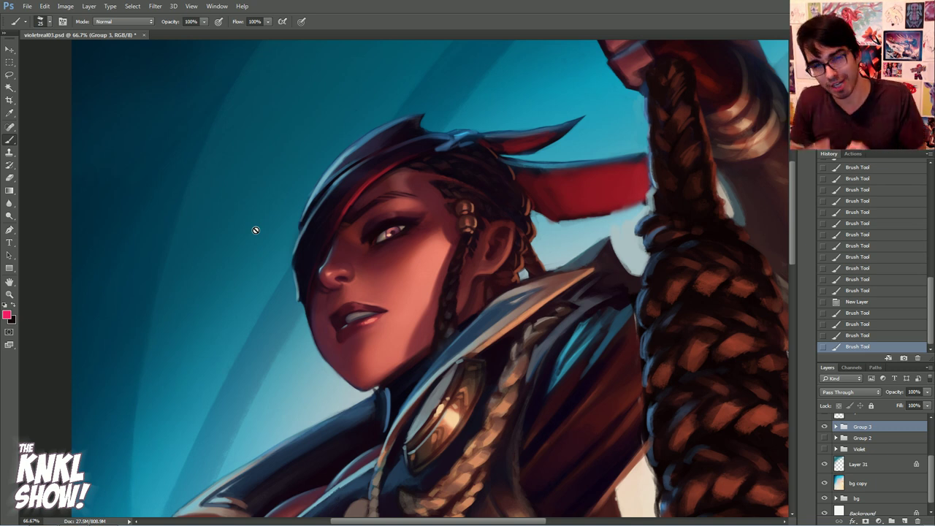
{"action": "left_click", "coordinate": [7, 315]}
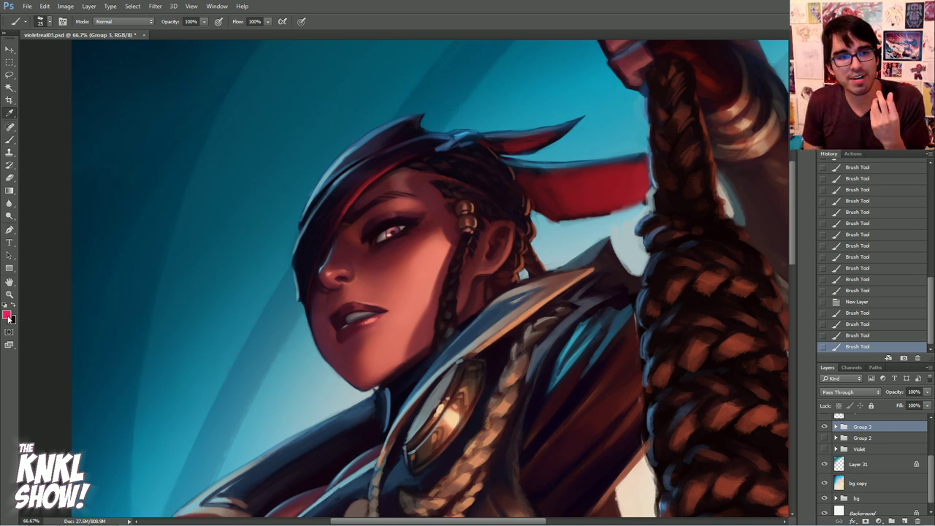
{"action": "left_click", "coordinate": [170, 123]}
{"action": "left_click", "coordinate": [247, 160]}
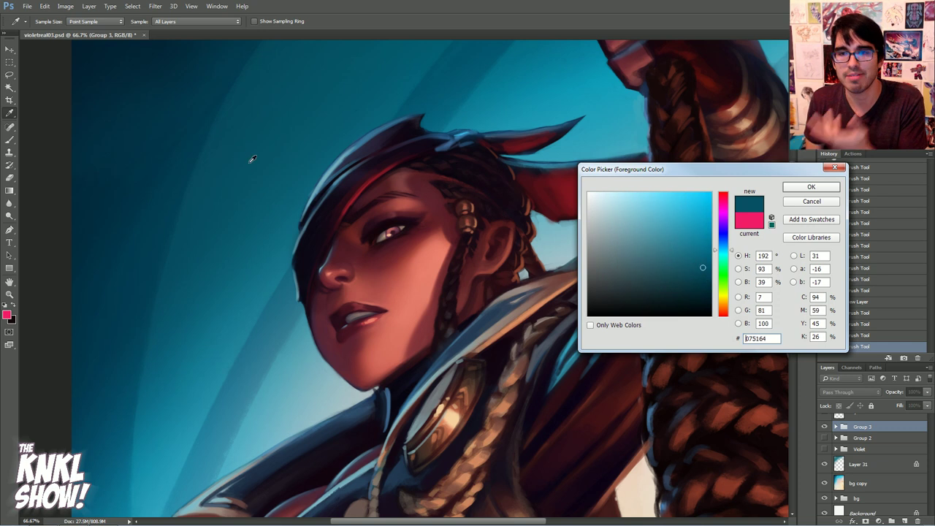
{"action": "left_click", "coordinate": [330, 174]}
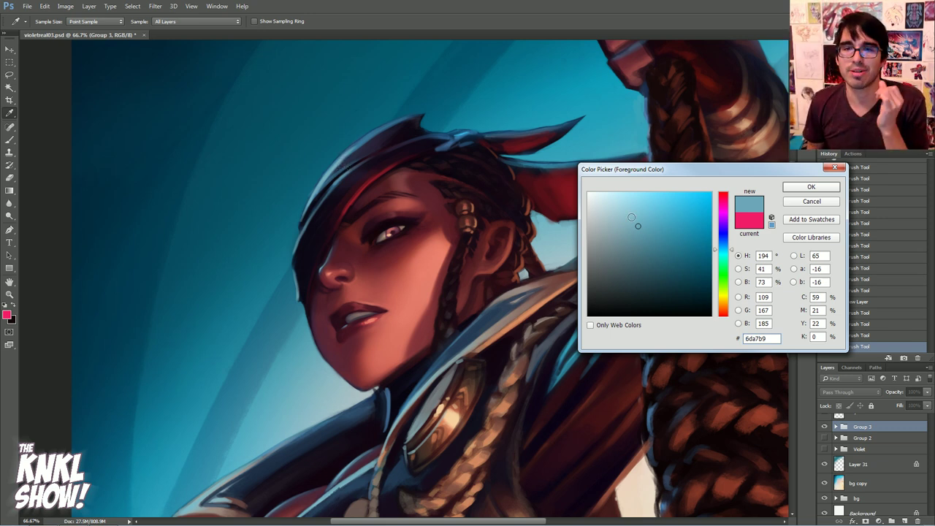
{"action": "left_click", "coordinate": [639, 215]}
{"action": "left_click", "coordinate": [638, 207]}
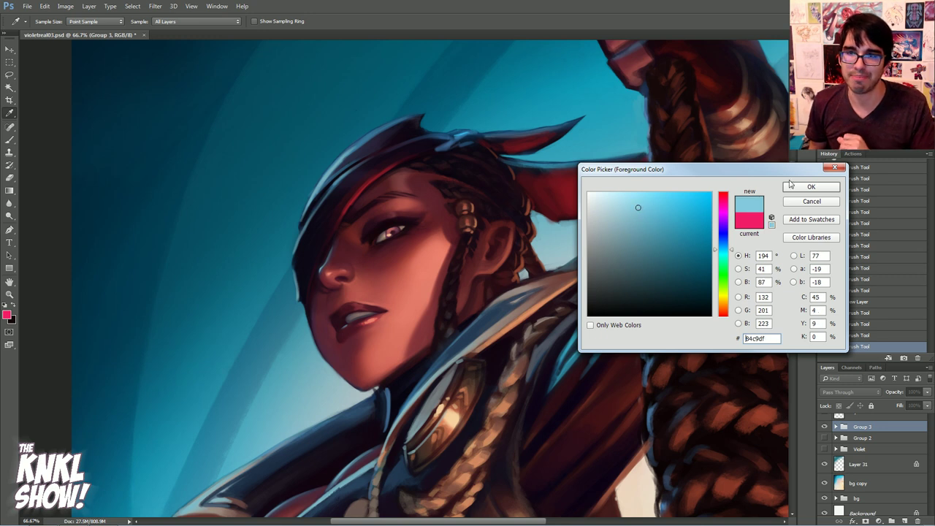
{"action": "left_click", "coordinate": [811, 187]}
Expand Group 3 and add a new empty layer above Layer 39
{"action": "left_click_drag", "start_coordinate": [674, 293], "coordinate": [622, 374]}
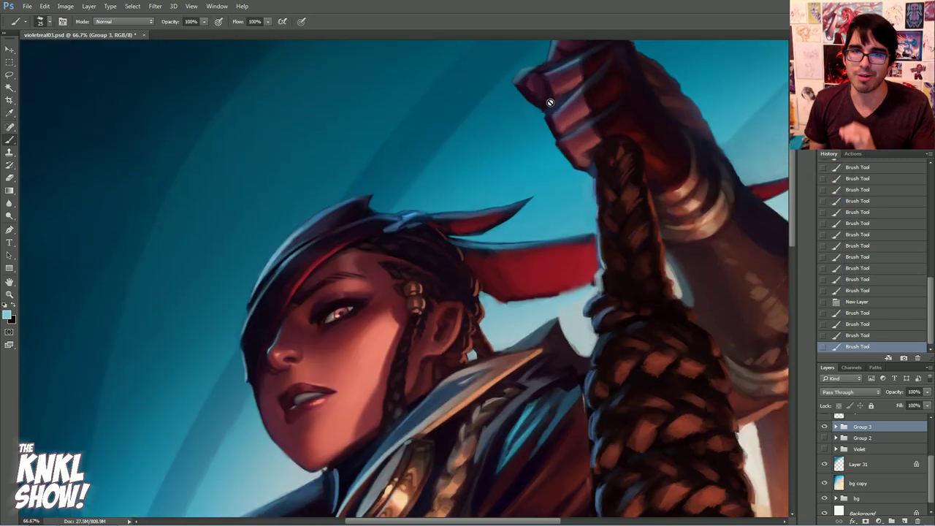
{"action": "left_click", "coordinate": [836, 426]}
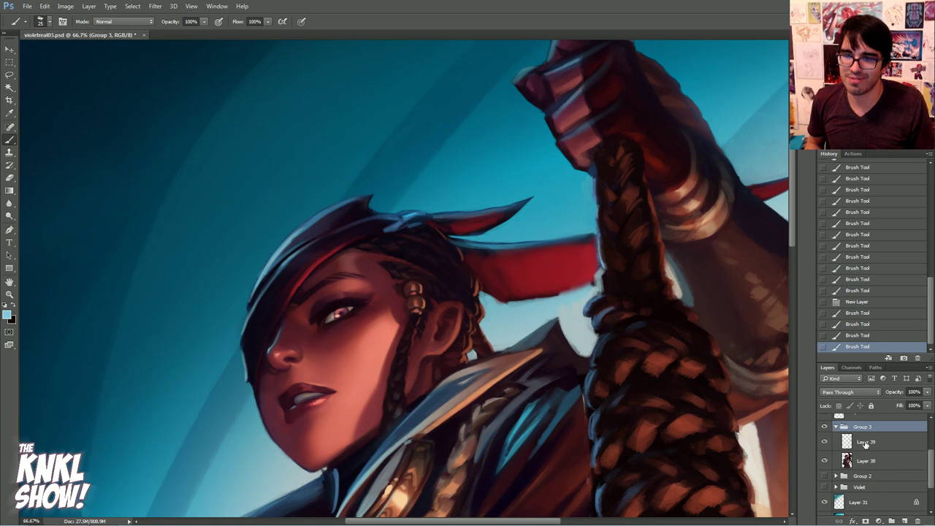
{"action": "left_click", "coordinate": [865, 442]}
{"action": "key", "text": "ctrl+shift+n"}
{"action": "key", "text": "Return"}
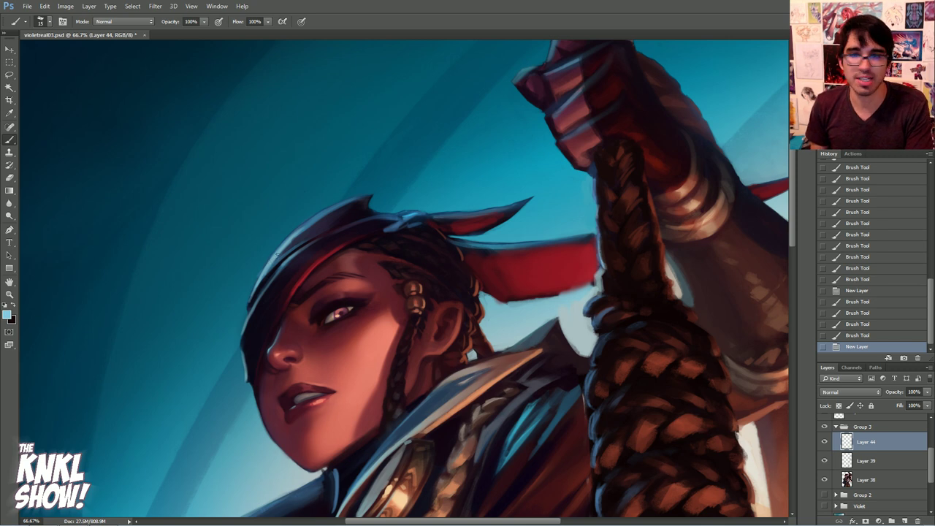
Set the foreground color to #77b2c0 sampled from the headscarf's rim light, and activate the Brush tool
{"action": "left_click", "coordinate": [6, 315]}
{"action": "left_click", "coordinate": [278, 252]}
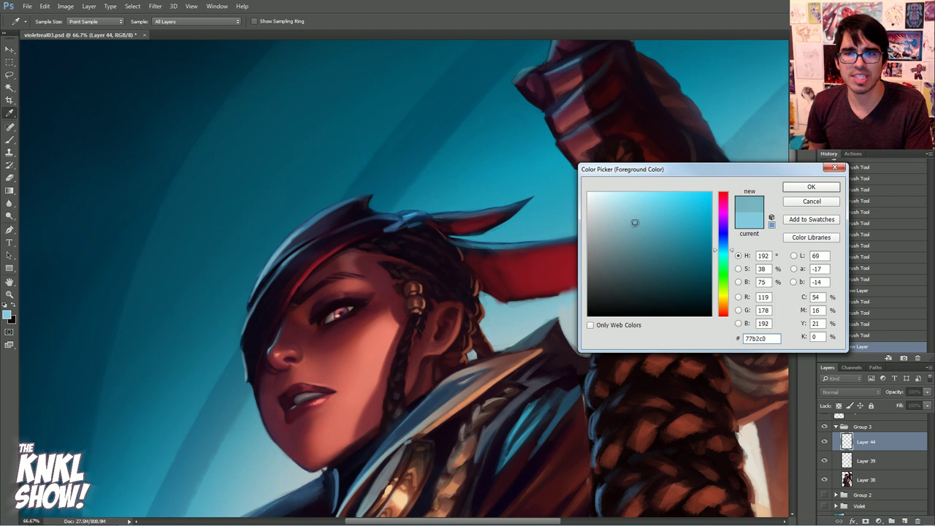
{"action": "left_click", "coordinate": [811, 187]}
{"action": "key", "text": "b"}
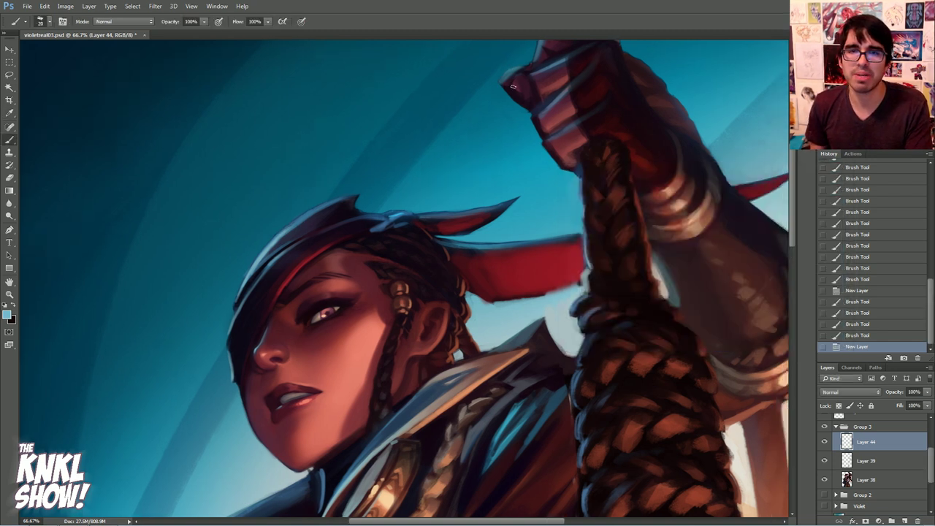
Paint light blue rim-light strokes along the fingers and knuckles of the raised fist on Layer 44
{"action": "key", "text": "["}
{"action": "left_click_drag", "start_coordinate": [504, 79], "coordinate": [555, 63]}
{"action": "left_click_drag", "start_coordinate": [555, 62], "coordinate": [579, 53]}
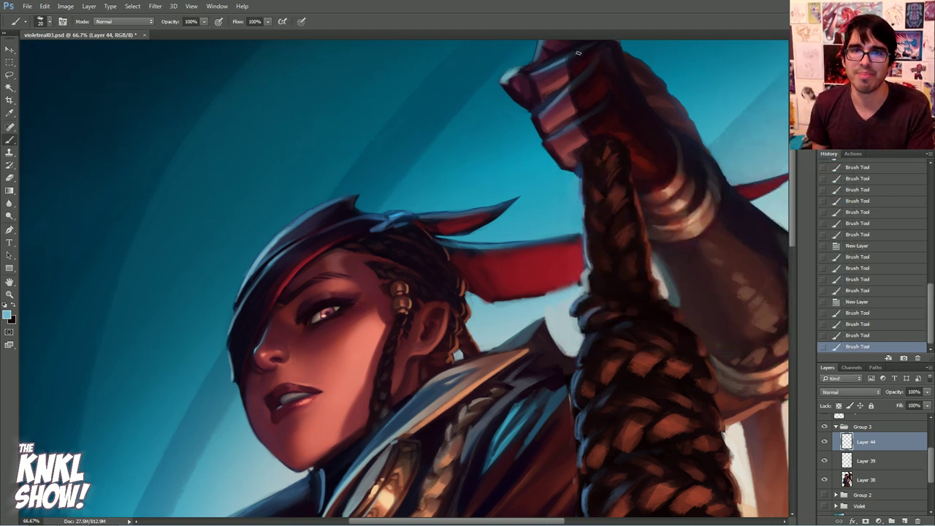
{"action": "left_click_drag", "start_coordinate": [532, 75], "coordinate": [554, 65]}
{"action": "left_click_drag", "start_coordinate": [525, 78], "coordinate": [594, 42]}
{"action": "left_click_drag", "start_coordinate": [532, 119], "coordinate": [598, 63]}
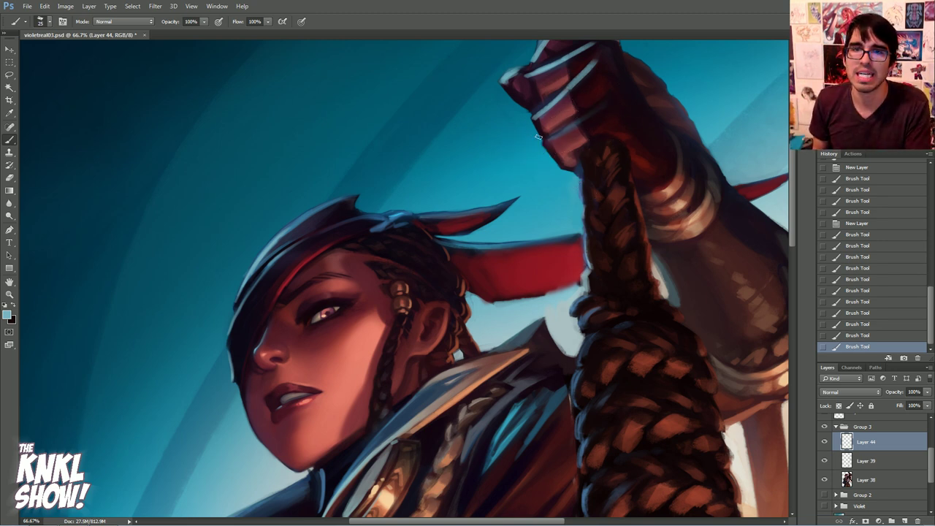
{"action": "left_click_drag", "start_coordinate": [549, 140], "coordinate": [604, 104]}
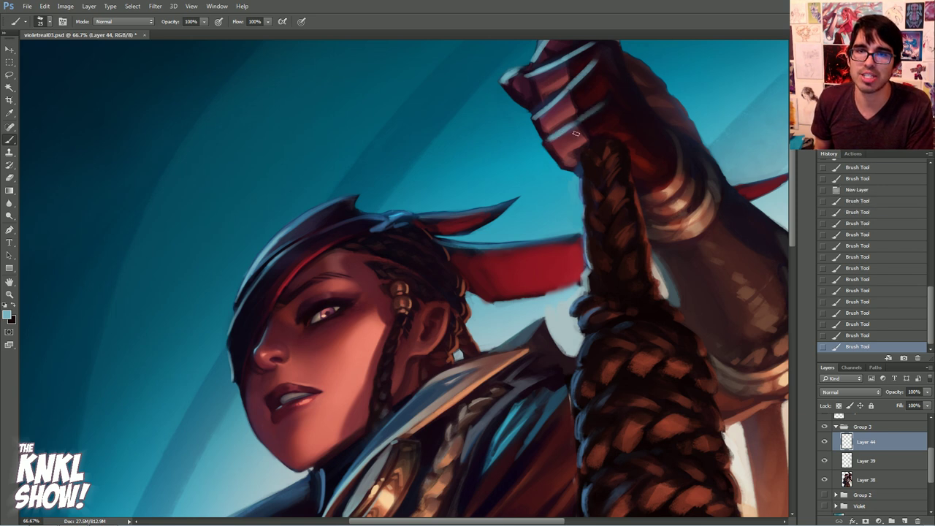
Refine the fist's rim light with a smaller brush and thin the strokes on the fingers with the Eraser
{"action": "key", "text": "["}
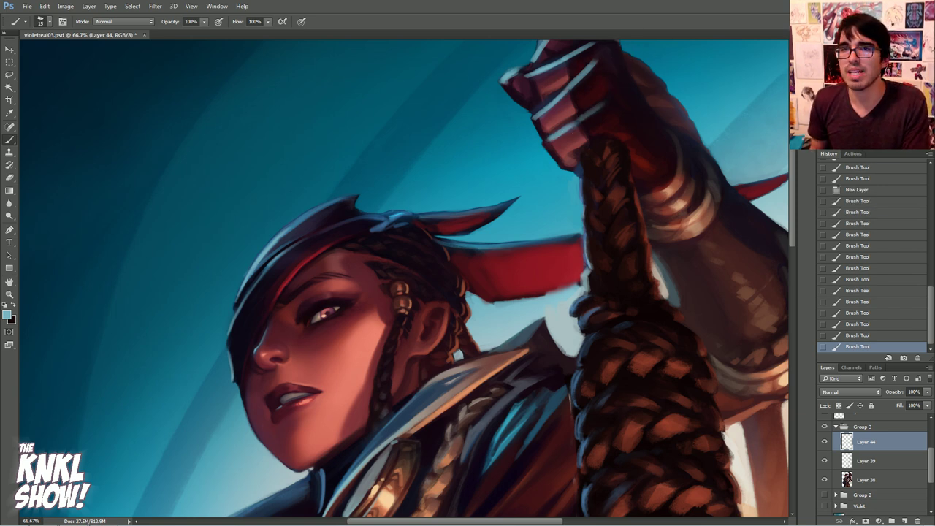
{"action": "left_click_drag", "start_coordinate": [587, 57], "coordinate": [595, 56]}
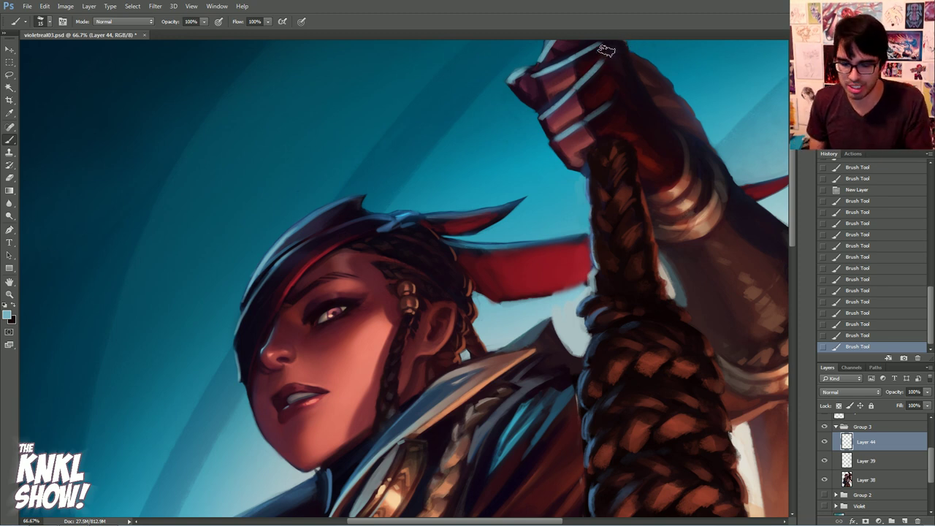
{"action": "mouse_move", "coordinate": [540, 122]}
{"action": "left_mouse_down"}
{"action": "mouse_move", "coordinate": [566, 101]}
{"action": "mouse_move", "coordinate": [558, 107]}
{"action": "left_mouse_up"}
{"action": "mouse_move", "coordinate": [558, 107]}
{"action": "left_mouse_down"}
{"action": "mouse_move", "coordinate": [576, 92]}
{"action": "mouse_move", "coordinate": [566, 99]}
{"action": "mouse_move", "coordinate": [571, 61]}
{"action": "mouse_move", "coordinate": [548, 71]}
{"action": "mouse_move", "coordinate": [563, 63]}
{"action": "mouse_move", "coordinate": [564, 126]}
{"action": "left_mouse_up"}
{"action": "mouse_move", "coordinate": [589, 79]}
{"action": "left_mouse_down"}
{"action": "mouse_move", "coordinate": [566, 132]}
{"action": "mouse_move", "coordinate": [605, 108]}
{"action": "left_mouse_up"}
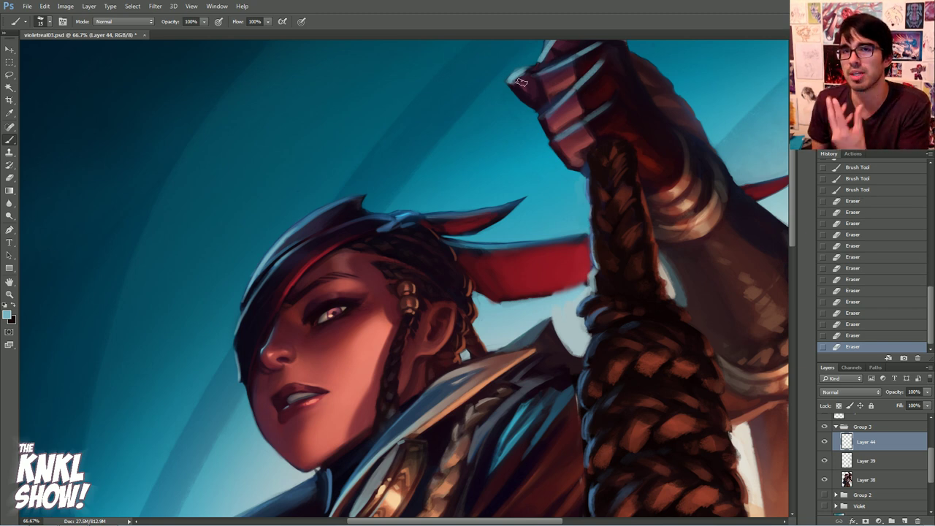
Touch up the finger edges of the fist with light blue strokes and dark red glove color
{"action": "mouse_move", "coordinate": [552, 63]}
{"action": "left_mouse_down"}
{"action": "mouse_move", "coordinate": [544, 62]}
{"action": "mouse_move", "coordinate": [556, 42]}
{"action": "left_mouse_up"}
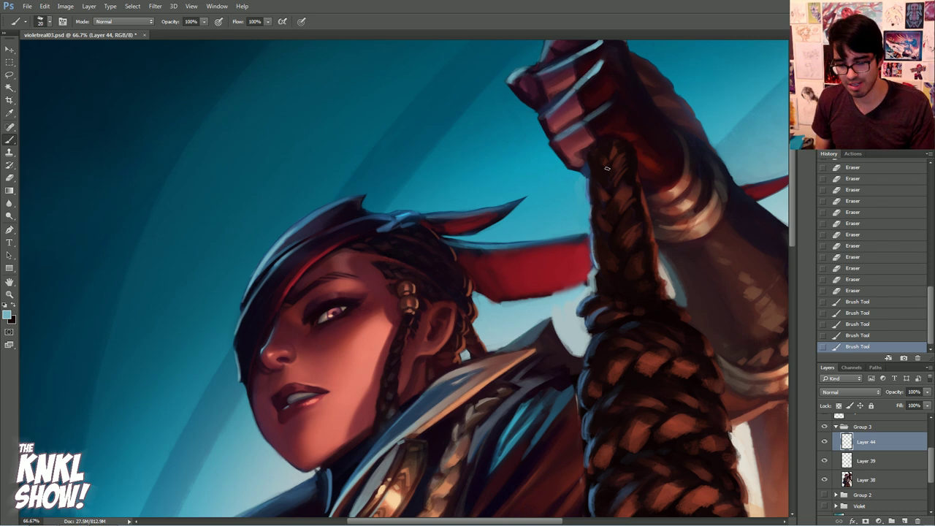
{"action": "left_click_drag", "start_coordinate": [599, 110], "coordinate": [611, 101]}
{"action": "left_click_drag", "start_coordinate": [599, 109], "coordinate": [611, 102]}
{"action": "mouse_move", "coordinate": [599, 110]}
{"action": "left_mouse_down"}
{"action": "mouse_move", "coordinate": [611, 102]}
{"action": "mouse_move", "coordinate": [570, 136]}
{"action": "mouse_move", "coordinate": [585, 112]}
{"action": "mouse_move", "coordinate": [557, 131]}
{"action": "left_mouse_up"}
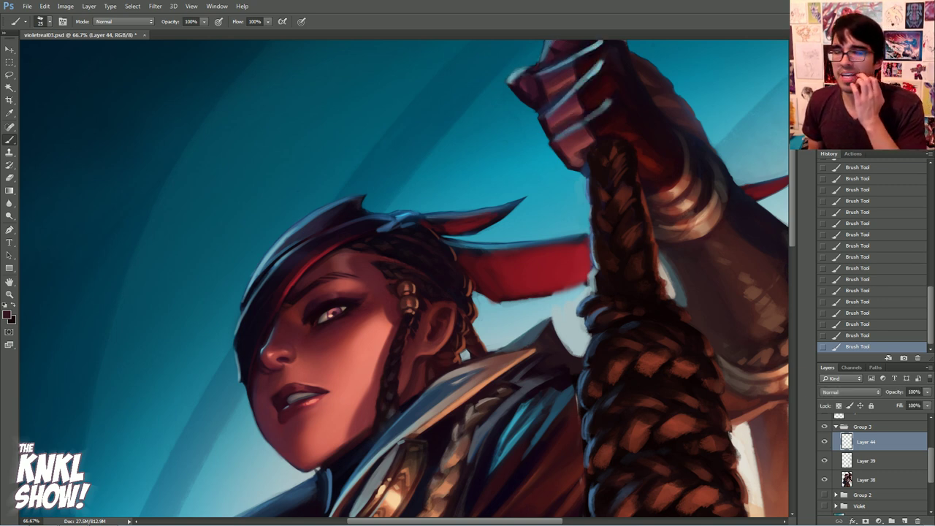
Sample the dark navy of the headscarf above the eye as the foreground color
{"action": "scroll", "coordinate": [404, 278], "scroll_direction": "left", "scroll_amount": 1}
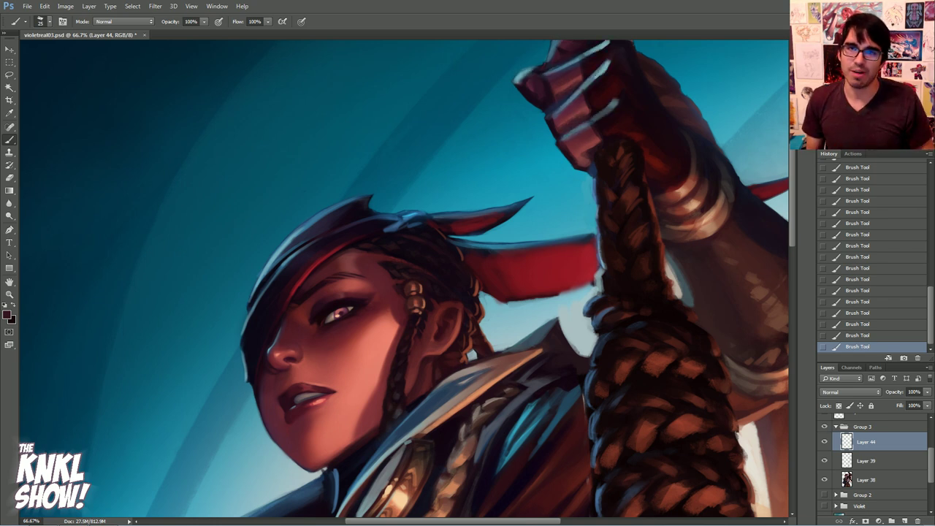
{"action": "key", "text": "ctrl+minus"}
{"action": "mouse_move", "coordinate": [547, 352]}
{"action": "left_mouse_down"}
{"action": "mouse_move", "coordinate": [649, 253]}
{"action": "mouse_move", "coordinate": [607, 292]}
{"action": "mouse_move", "coordinate": [626, 289]}
{"action": "left_mouse_up"}
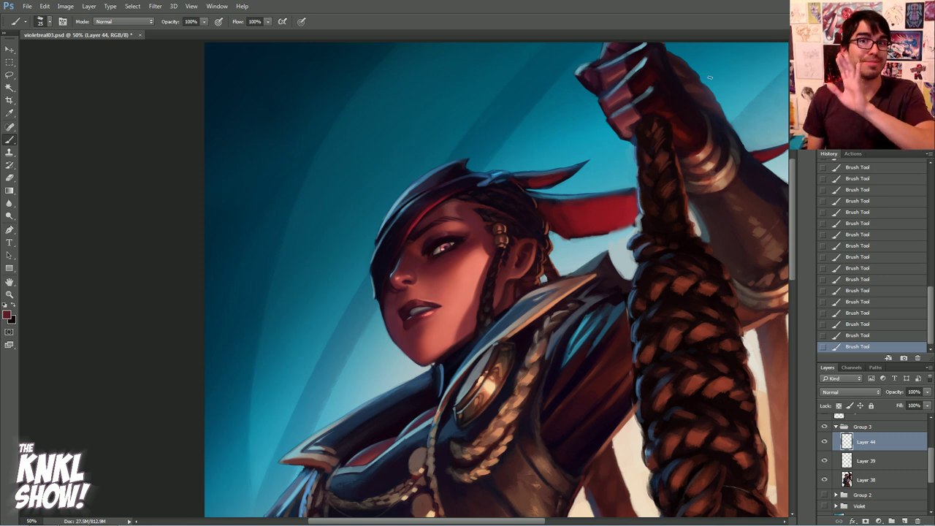
{"action": "left_click", "coordinate": [415, 235], "text": "alt"}
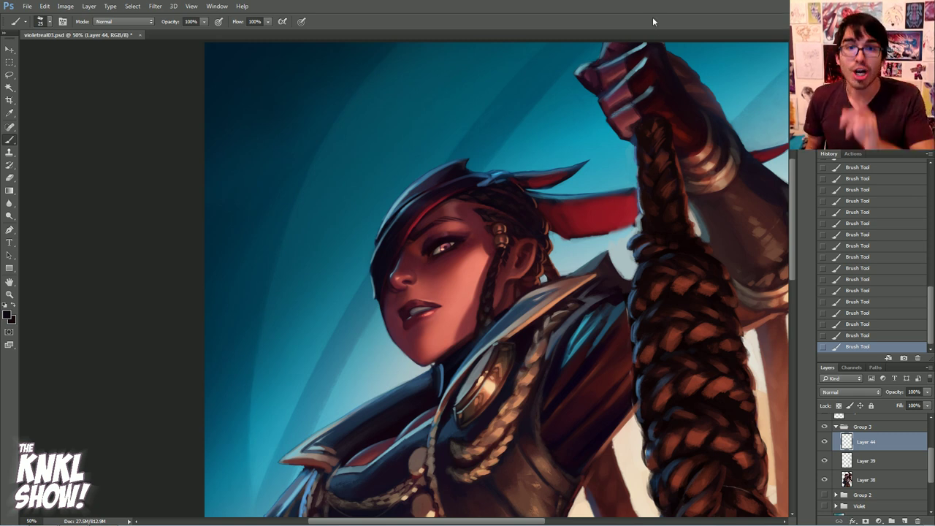
Select Layer 41 and toggle its visibility to compare the painting in color and monochrome, leaving the layer shown
{"action": "left_click_drag", "start_coordinate": [496, 328], "coordinate": [462, 198]}
{"action": "scroll", "coordinate": [931, 469], "scroll_direction": "up", "scroll_amount": 3}
{"action": "left_click", "coordinate": [876, 462]}
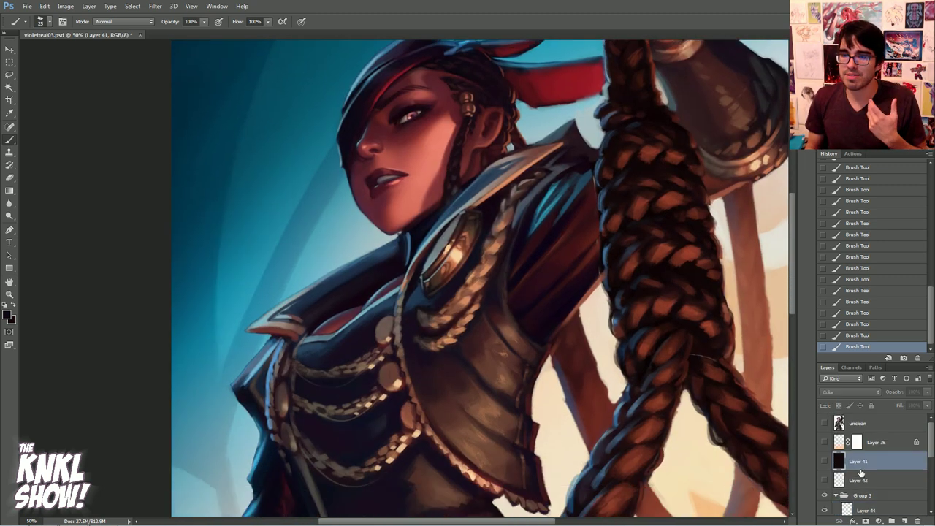
{"action": "left_click", "coordinate": [825, 462]}
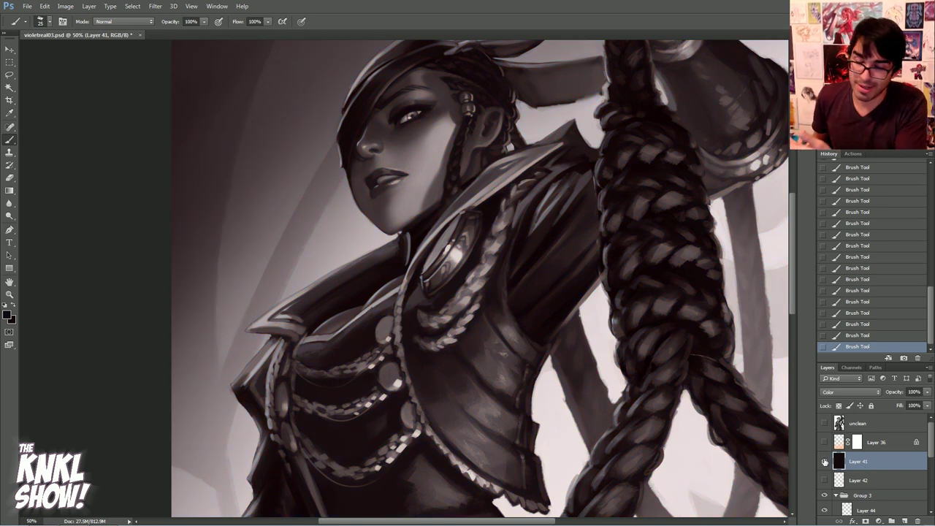
{"action": "left_click", "coordinate": [824, 462]}
{"action": "left_click", "coordinate": [824, 462]}
Set Layer 41's blending mode to Normal and inspect the foreground color without changing it
{"action": "left_click", "coordinate": [851, 392]}
{"action": "left_click", "coordinate": [828, 202]}
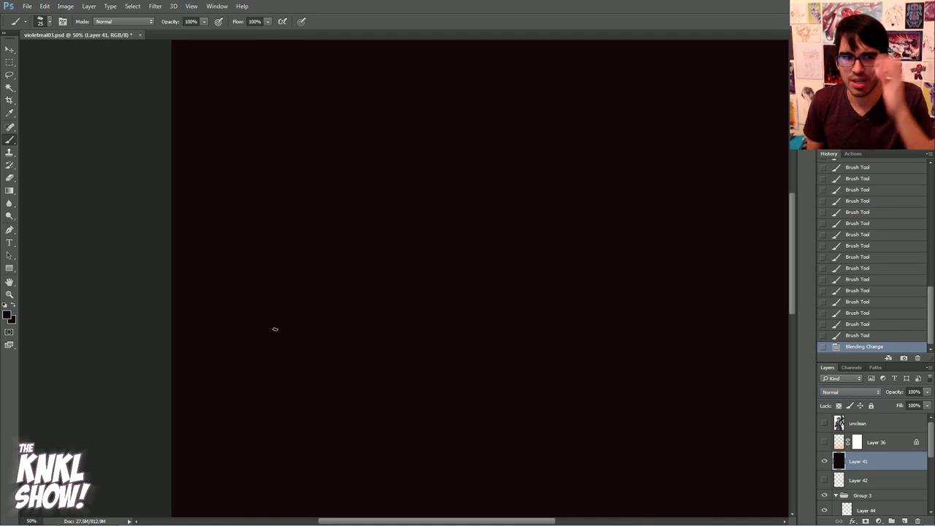
{"action": "left_click", "coordinate": [6, 314]}
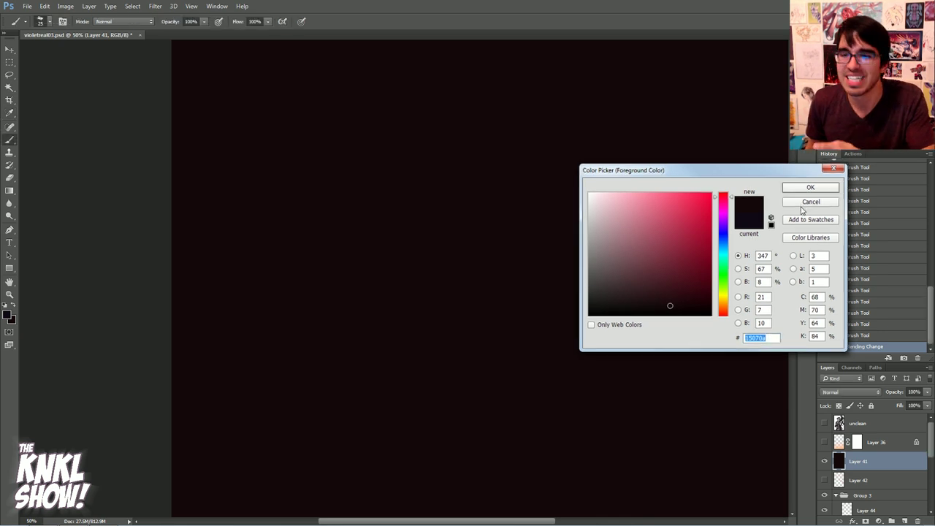
{"action": "left_click", "coordinate": [806, 203]}
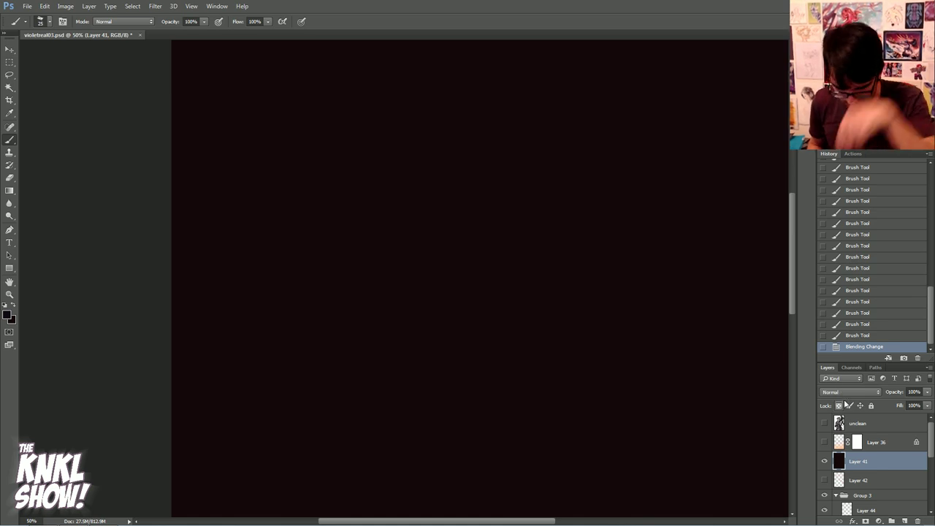
Set Layer 41's blending mode back to Color and review the values from the fist down to the vest
{"action": "left_click", "coordinate": [848, 391]}
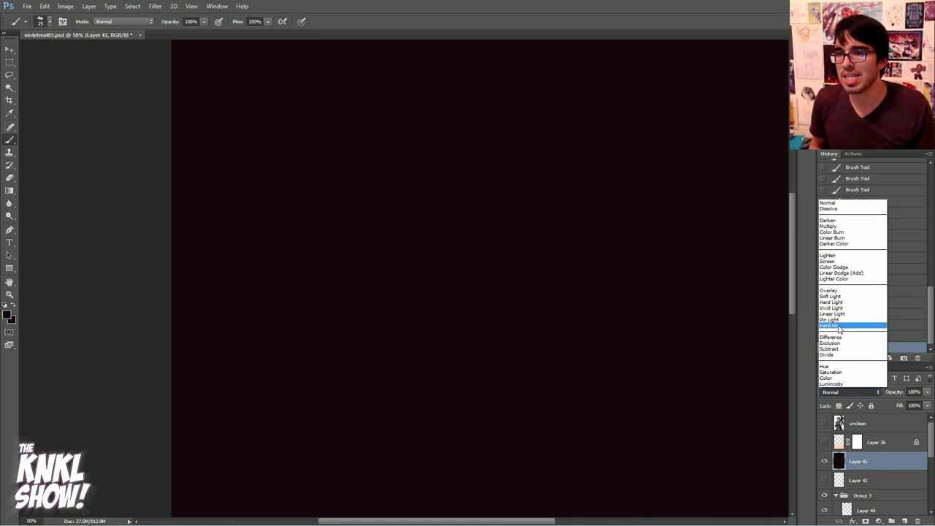
{"action": "left_click", "coordinate": [827, 378]}
{"action": "left_click_drag", "start_coordinate": [467, 278], "coordinate": [447, 379]}
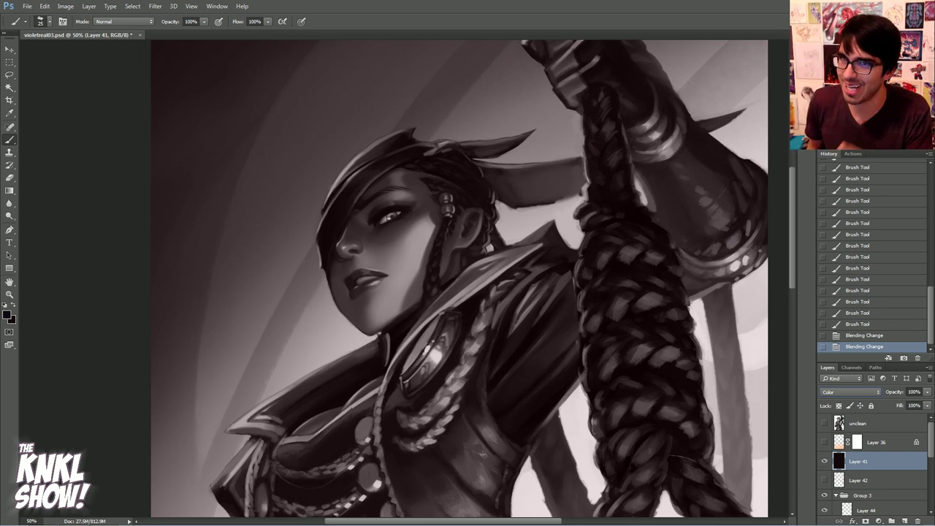
{"action": "left_click_drag", "start_coordinate": [447, 380], "coordinate": [468, 238]}
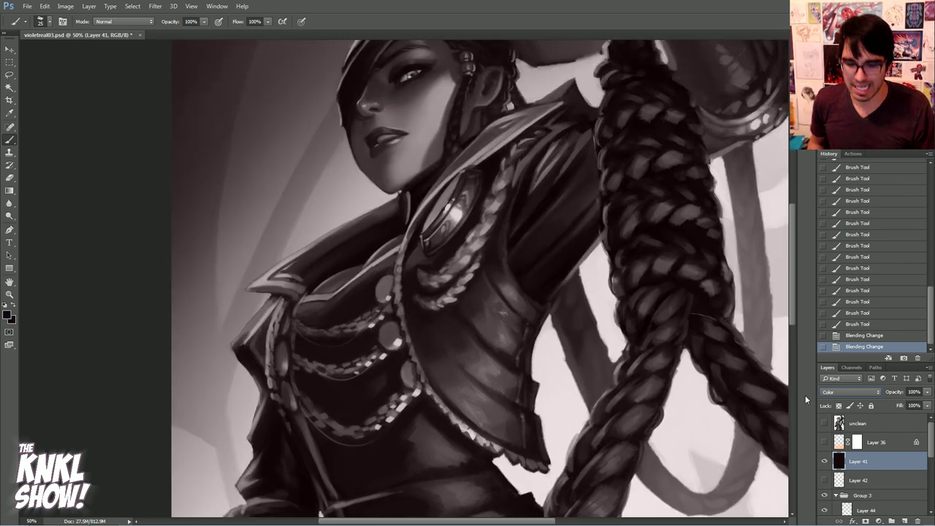
Add a new empty layer above Layer 41 and set the foreground color to the red #eb264b
{"action": "key", "text": "ctrl+shift+n"}
{"action": "key", "text": "Return"}
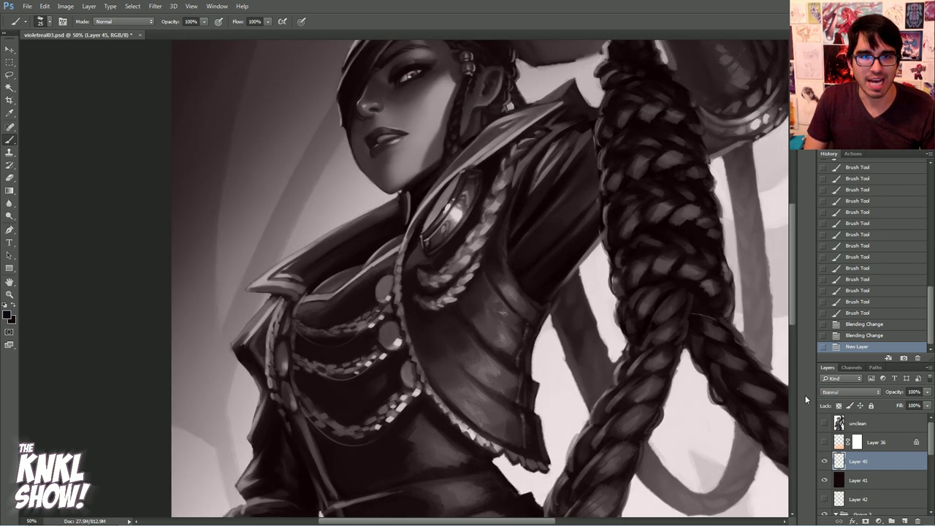
{"action": "left_click", "coordinate": [7, 315]}
{"action": "left_click", "coordinate": [692, 201]}
{"action": "left_click", "coordinate": [727, 196]}
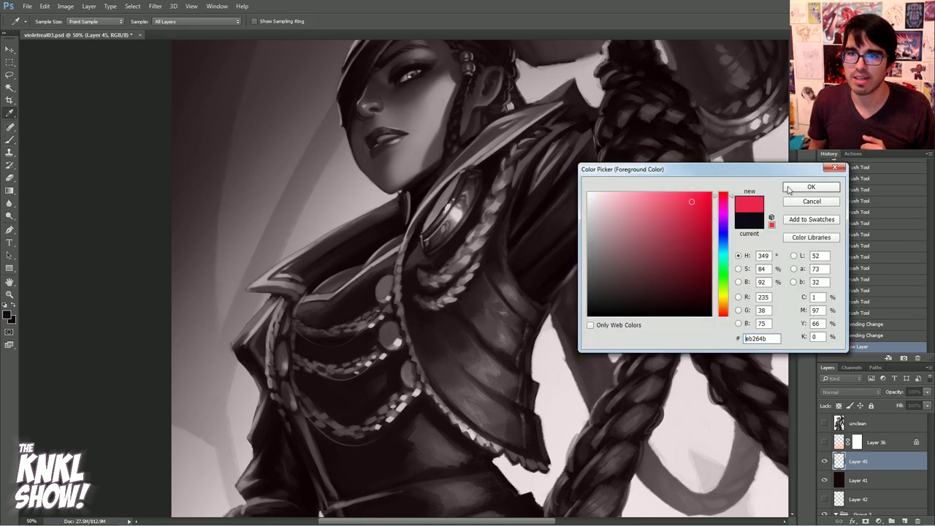
{"action": "left_click", "coordinate": [810, 187]}
Outline the lighter lower part of the vest in red and undo the last stroke
{"action": "mouse_move", "coordinate": [472, 420]}
{"action": "left_mouse_down"}
{"action": "mouse_move", "coordinate": [468, 340]}
{"action": "mouse_move", "coordinate": [526, 384]}
{"action": "mouse_move", "coordinate": [503, 427]}
{"action": "left_mouse_up"}
{"action": "left_click_drag", "start_coordinate": [436, 365], "coordinate": [479, 308]}
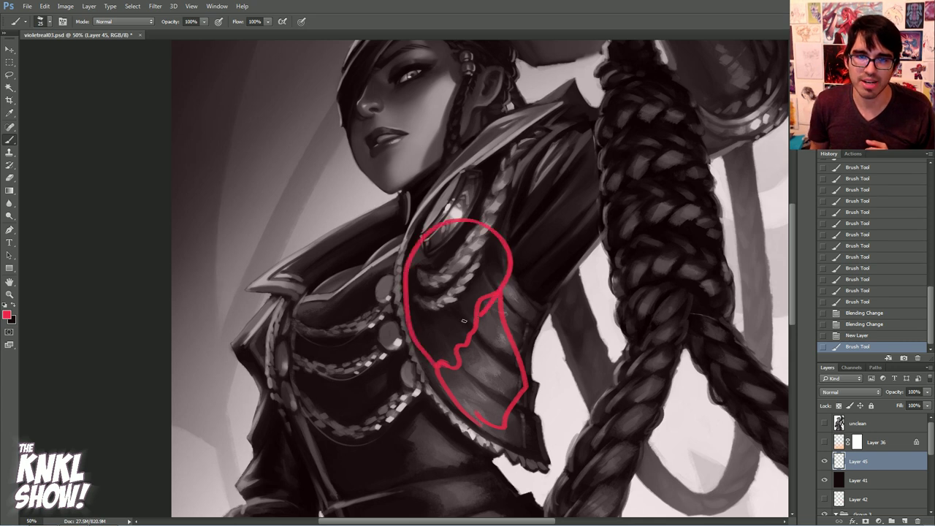
{"action": "key", "text": "ctrl+z"}
Outline and hatch the vest's dark upper area in a saturated blue, and hatch its lighter lower area in red
{"action": "key", "text": "x"}
{"action": "left_click", "coordinate": [7, 314]}
{"action": "left_click", "coordinate": [723, 239]}
{"action": "left_click", "coordinate": [704, 198]}
{"action": "left_click", "coordinate": [803, 188]}
{"action": "mouse_move", "coordinate": [468, 353]}
{"action": "left_mouse_down"}
{"action": "mouse_move", "coordinate": [498, 273]}
{"action": "mouse_move", "coordinate": [397, 261]}
{"action": "mouse_move", "coordinate": [431, 365]}
{"action": "left_mouse_up"}
{"action": "mouse_move", "coordinate": [432, 310]}
{"action": "left_mouse_down"}
{"action": "mouse_move", "coordinate": [432, 358]}
{"action": "mouse_move", "coordinate": [420, 307]}
{"action": "mouse_move", "coordinate": [438, 241]}
{"action": "left_mouse_up"}
{"action": "mouse_move", "coordinate": [508, 324]}
{"action": "left_mouse_down"}
{"action": "mouse_move", "coordinate": [521, 380]}
{"action": "mouse_move", "coordinate": [477, 362]}
{"action": "mouse_move", "coordinate": [494, 392]}
{"action": "left_mouse_up"}
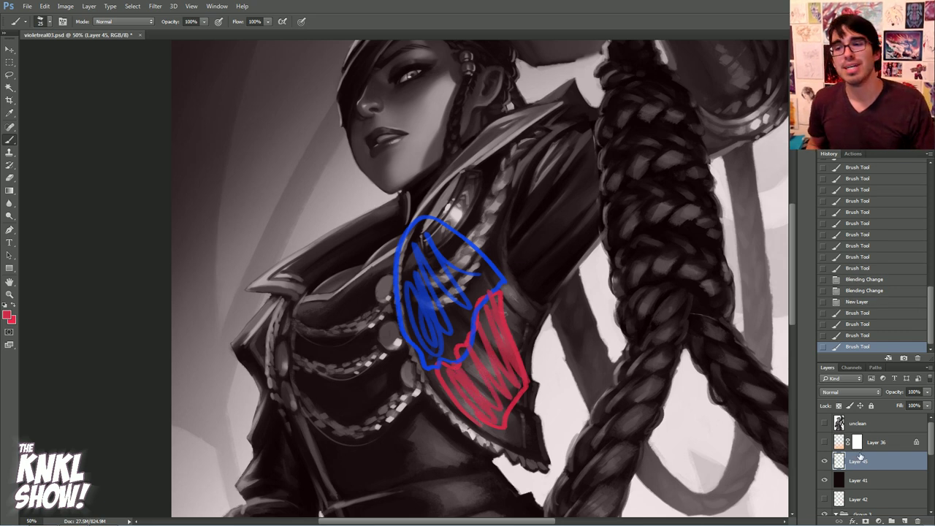
Hide the marked-up Layer 45 and check the foreground color without changing it
{"action": "left_click", "coordinate": [824, 461]}
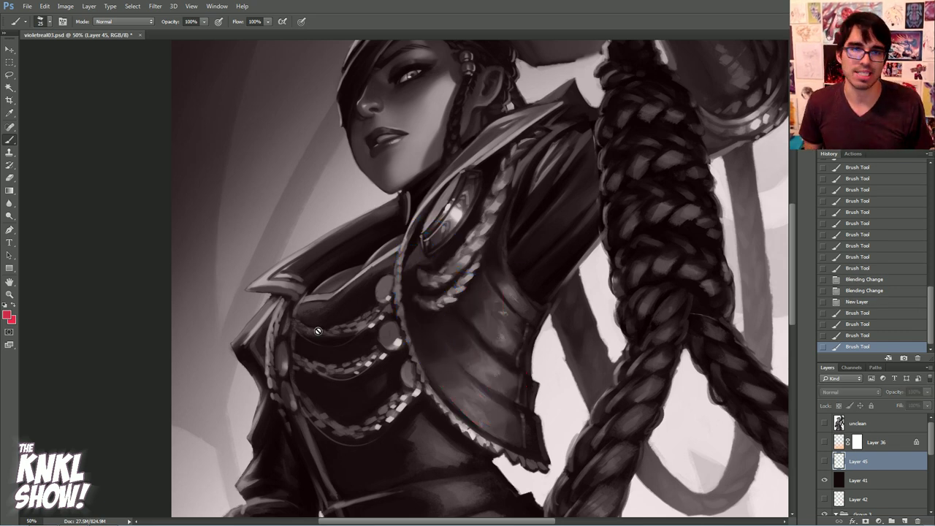
{"action": "left_click", "coordinate": [7, 315]}
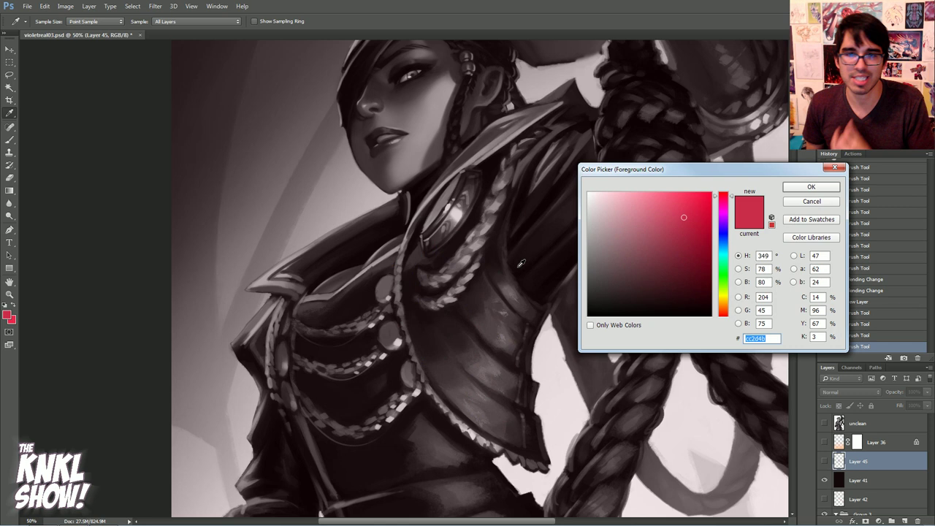
{"action": "left_click", "coordinate": [795, 201]}
Hide Group 3, expand Group 2 and hide its upper layers down through Layer 32 to expose the earlier painting stage
{"action": "scroll", "coordinate": [930, 446], "scroll_direction": "down", "scroll_amount": 4}
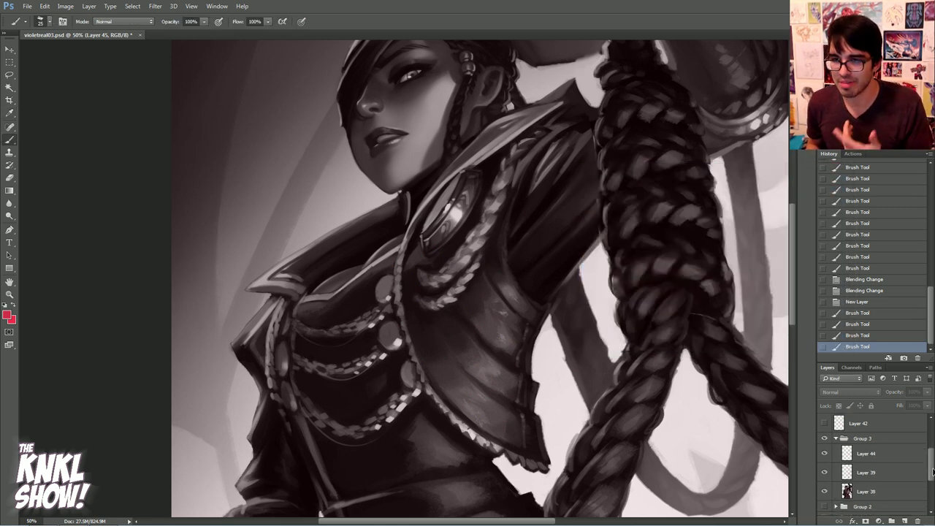
{"action": "left_click", "coordinate": [826, 448]}
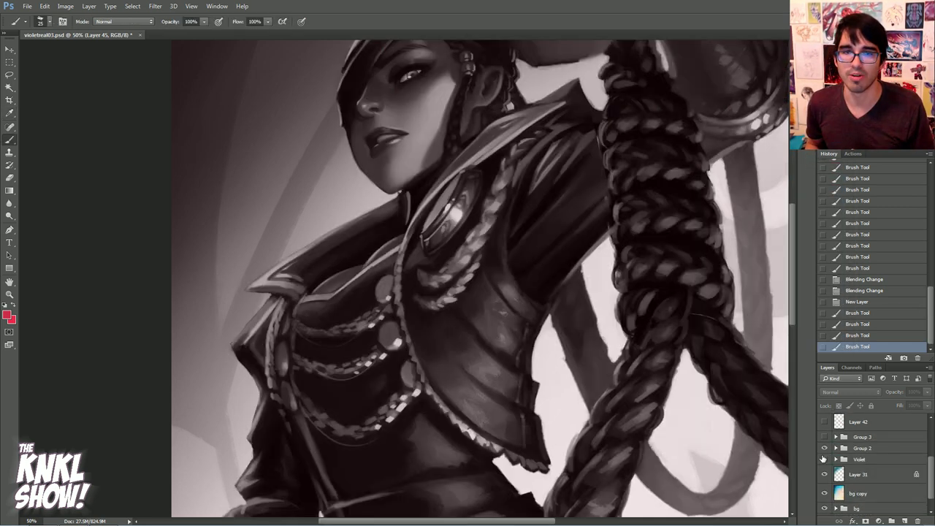
{"action": "left_click", "coordinate": [836, 448]}
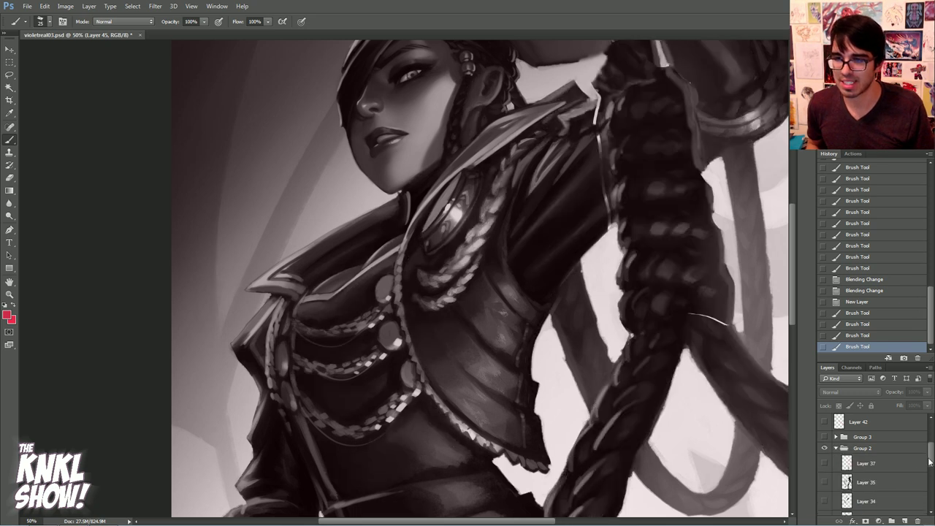
{"action": "left_click_drag", "start_coordinate": [931, 453], "coordinate": [931, 467]}
{"action": "left_click_drag", "start_coordinate": [825, 469], "coordinate": [827, 488]}
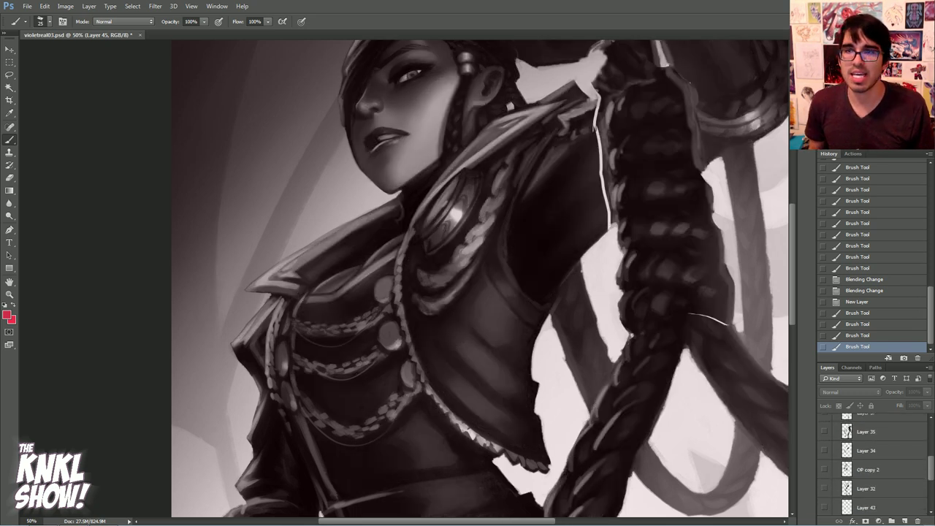
Examine the earlier stage's values, toggling Group 3 repeatedly to compare it with the refined version and leaving Group 3 shown
{"action": "scroll", "coordinate": [480, 278], "scroll_direction": "up", "scroll_amount": 3}
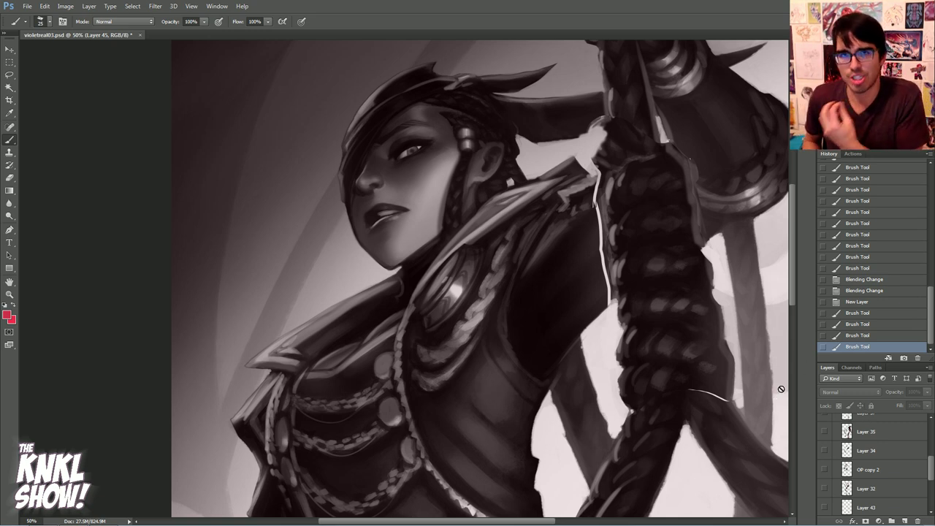
{"action": "left_click_drag", "start_coordinate": [931, 479], "coordinate": [931, 451]}
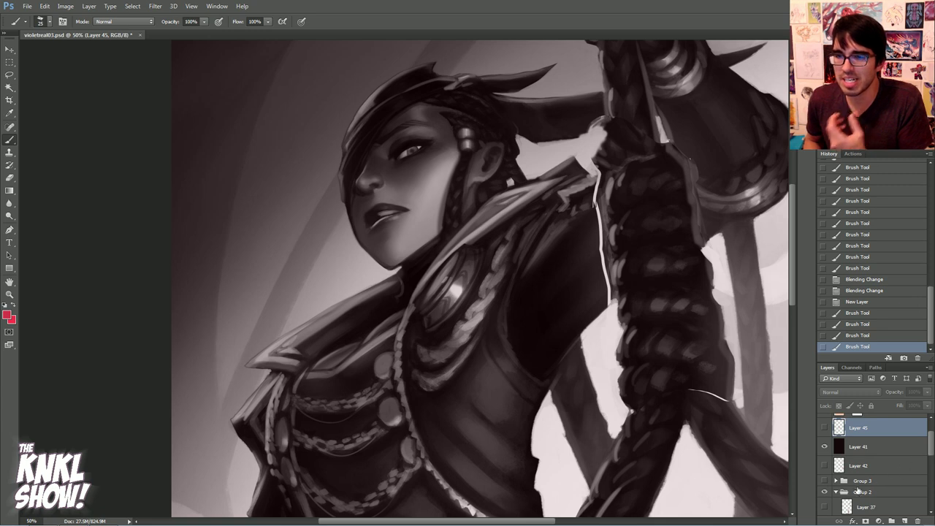
{"action": "scroll", "coordinate": [480, 278], "scroll_direction": "down", "scroll_amount": 3}
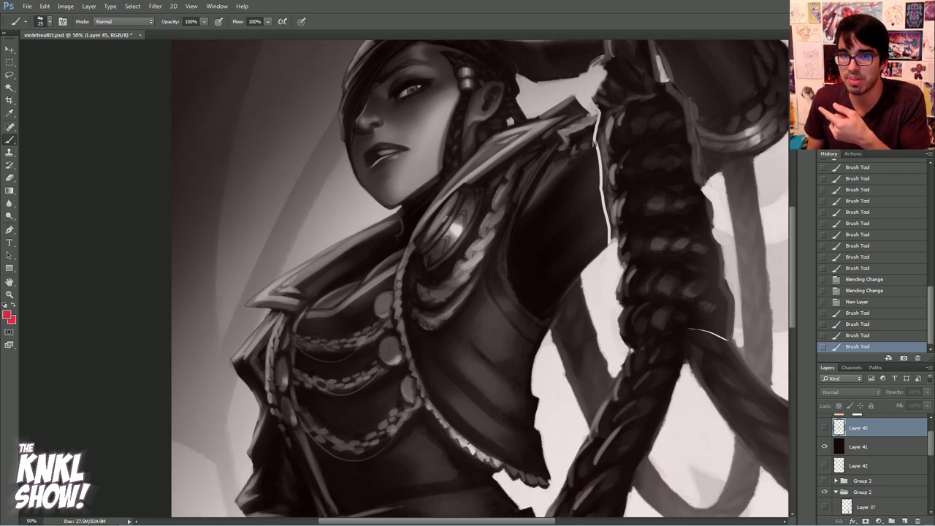
{"action": "left_click", "coordinate": [824, 481]}
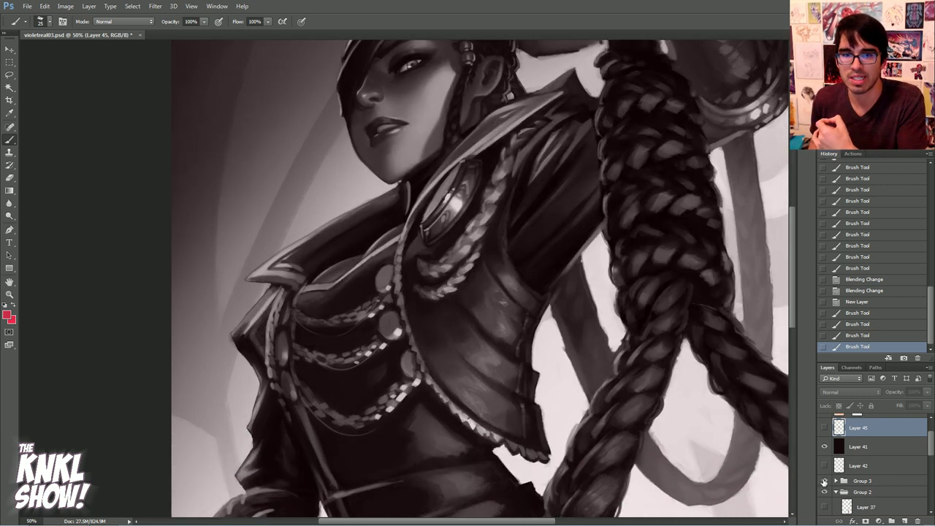
{"action": "left_click", "coordinate": [824, 482]}
{"action": "left_click", "coordinate": [824, 482]}
{"action": "left_click", "coordinate": [825, 482]}
{"action": "left_click", "coordinate": [824, 482]}
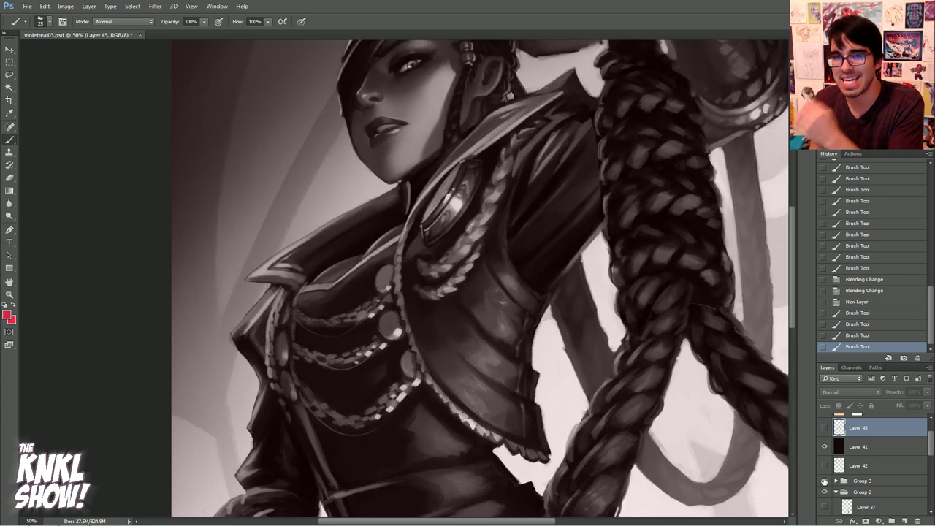
{"action": "left_click", "coordinate": [824, 482]}
{"action": "left_click", "coordinate": [824, 482]}
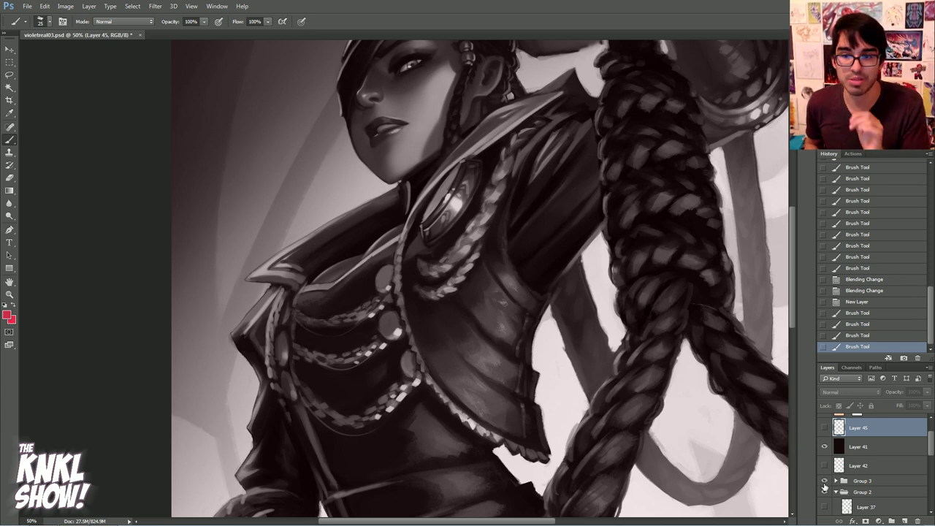
Toggle Group 3's visibility again to compare the vest's values in both painting stages, leaving the group shown
{"action": "left_click", "coordinate": [824, 481]}
{"action": "left_click", "coordinate": [825, 482]}
{"action": "left_click", "coordinate": [824, 481]}
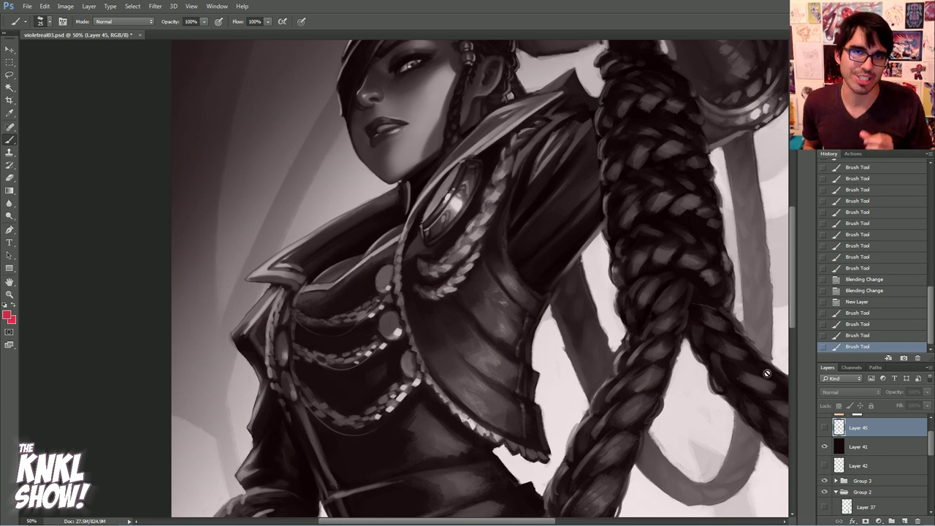
Open the foreground color picker and sample the light and shadow values of the character's face
{"action": "scroll", "coordinate": [339, 219], "scroll_direction": "up", "scroll_amount": 3}
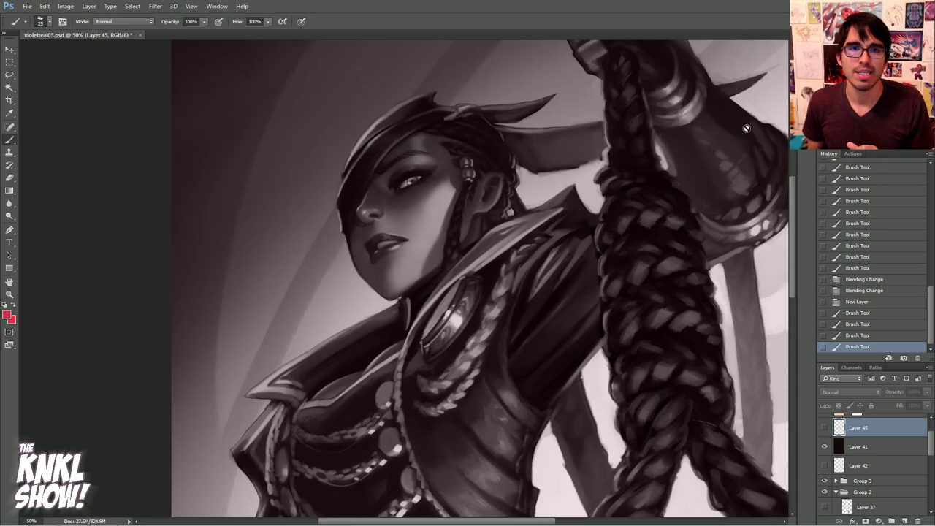
{"action": "key", "text": "i"}
{"action": "left_click", "coordinate": [8, 315]}
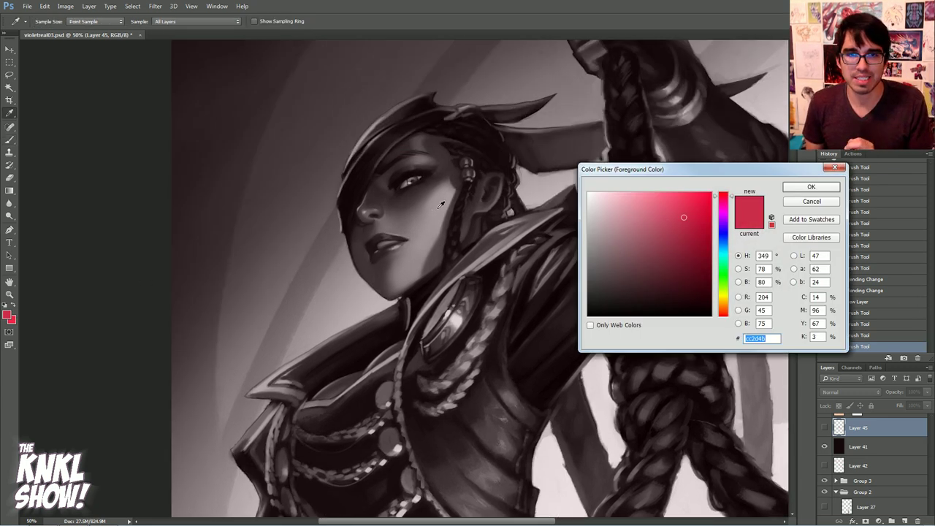
{"action": "left_click", "coordinate": [440, 207]}
{"action": "left_click", "coordinate": [599, 235]}
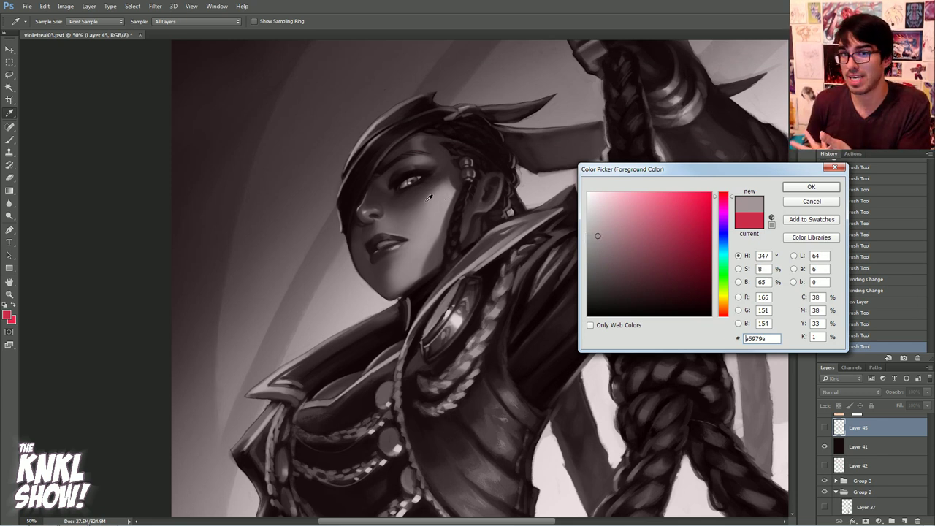
{"action": "left_click_drag", "start_coordinate": [604, 226], "coordinate": [605, 238]}
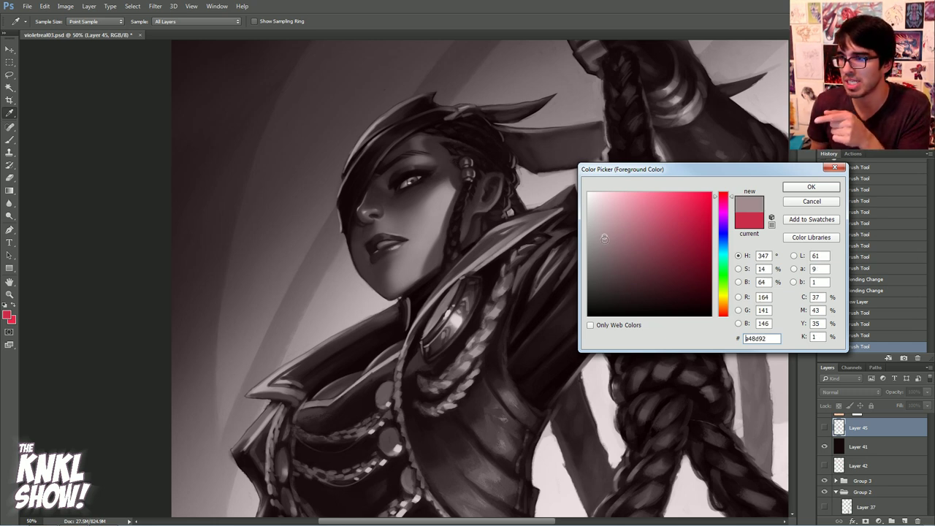
{"action": "left_click", "coordinate": [449, 196]}
{"action": "left_click", "coordinate": [451, 180]}
{"action": "left_click_drag", "start_coordinate": [618, 289], "coordinate": [616, 285]}
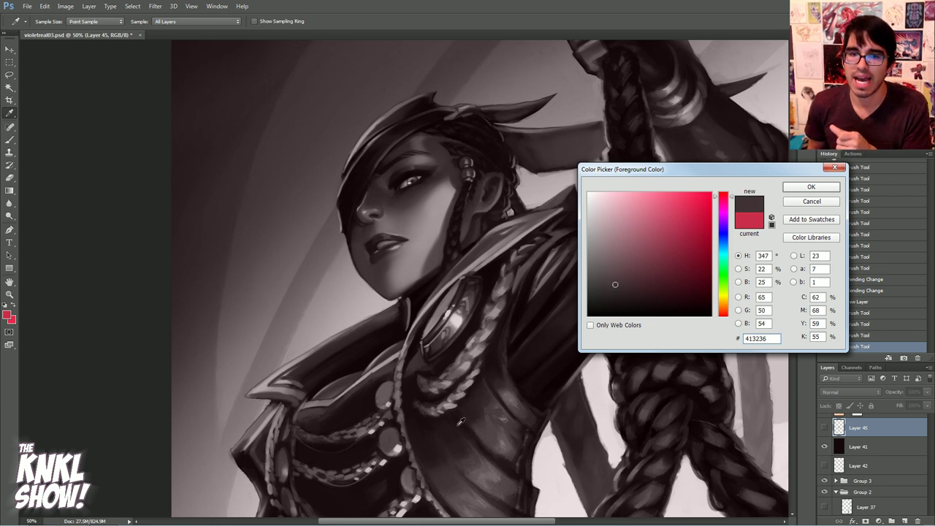
Sample the vest's lit lower area and its dark upper area to compare their values in the color picker
{"action": "left_click", "coordinate": [495, 469]}
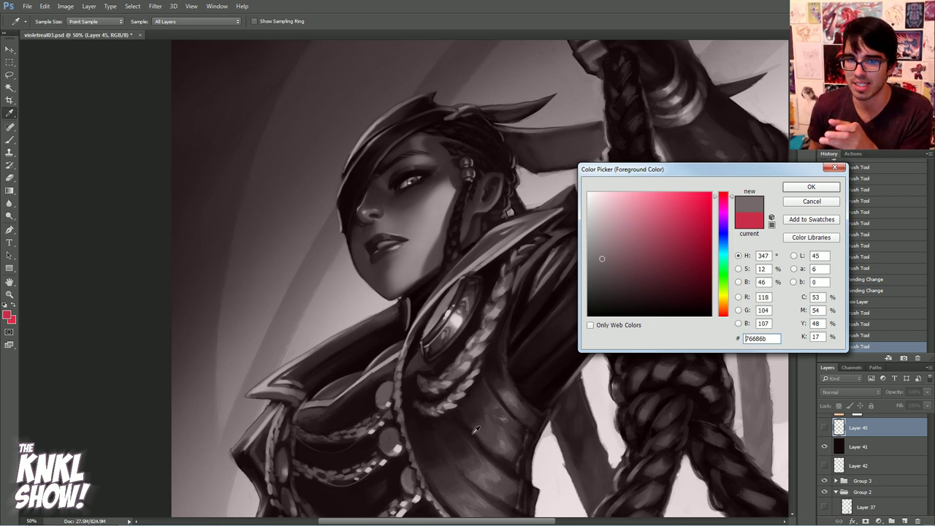
{"action": "left_click", "coordinate": [415, 394]}
{"action": "mouse_move", "coordinate": [653, 302]}
{"action": "left_mouse_down"}
{"action": "mouse_move", "coordinate": [607, 250]}
{"action": "mouse_move", "coordinate": [607, 260]}
{"action": "left_mouse_up"}
{"action": "left_click", "coordinate": [487, 475]}
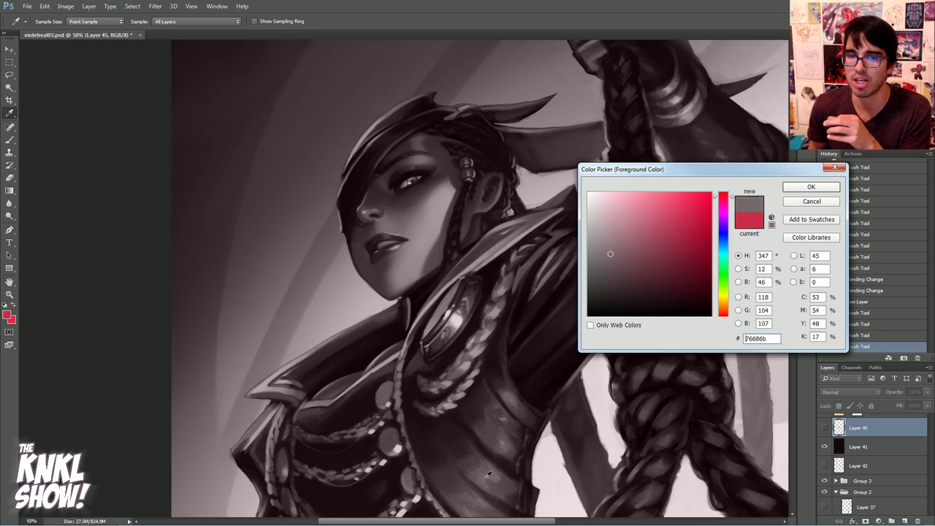
{"action": "left_click", "coordinate": [421, 390]}
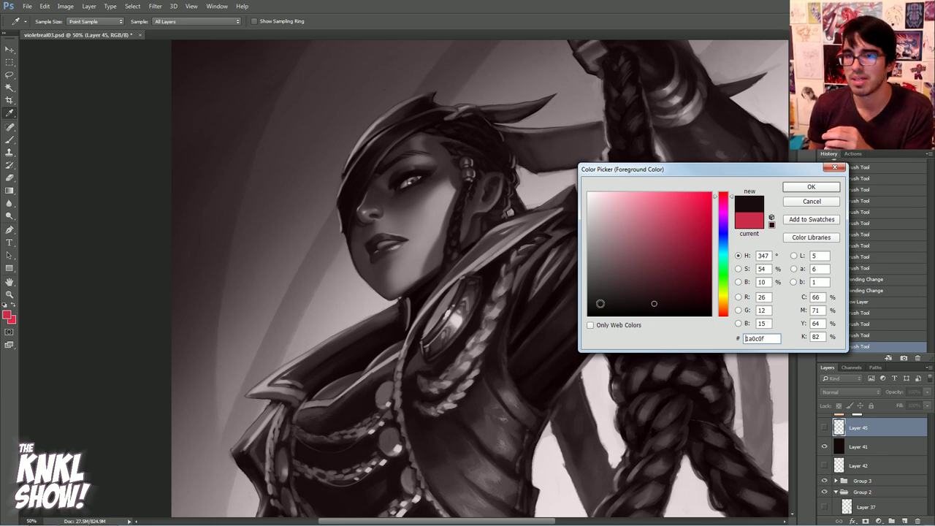
{"action": "left_click", "coordinate": [609, 298]}
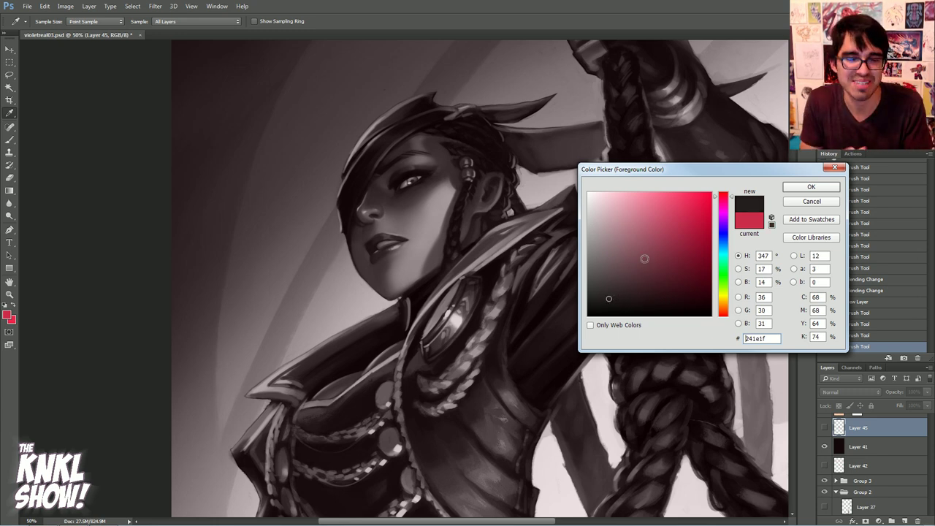
Resample the face and vest to compare their value ranges, cancel the color choice and return to the Brush tool
{"action": "left_click", "coordinate": [443, 224]}
{"action": "left_click", "coordinate": [449, 184]}
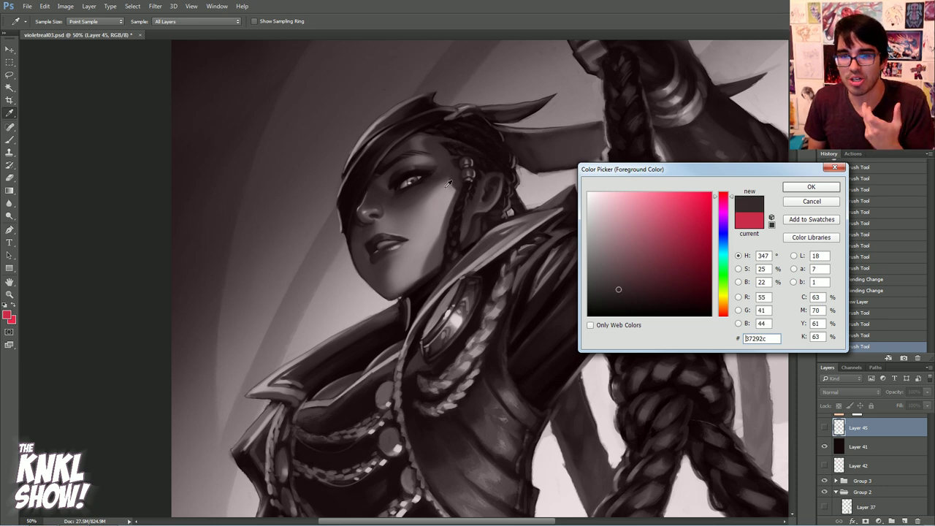
{"action": "left_click", "coordinate": [421, 412]}
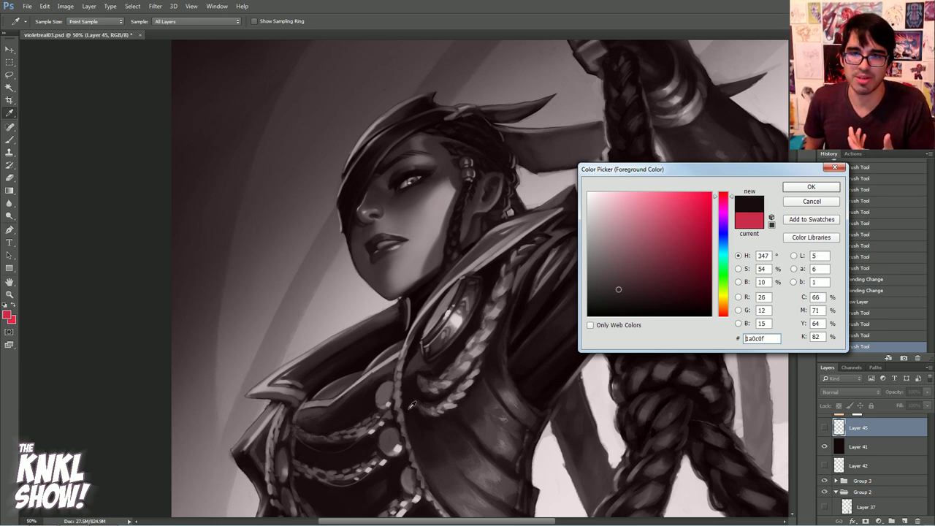
{"action": "left_click", "coordinate": [472, 413]}
{"action": "left_click", "coordinate": [412, 401]}
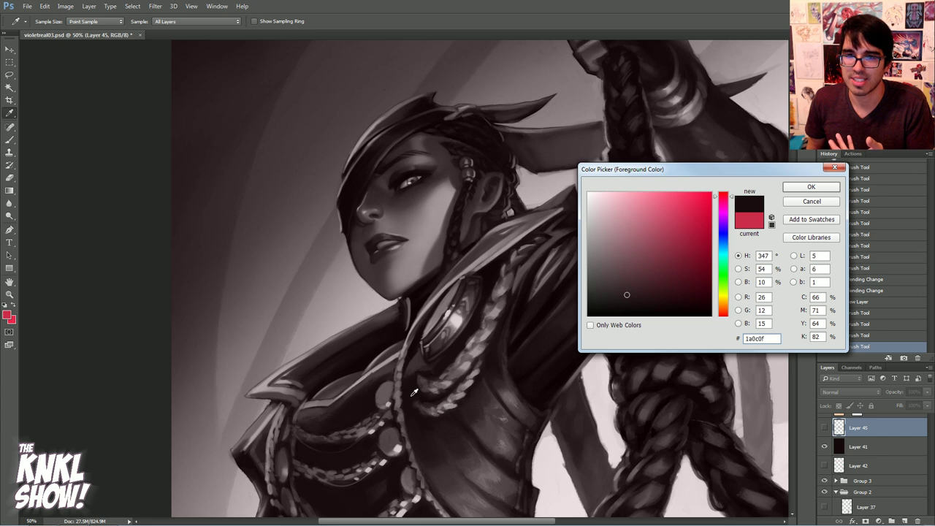
{"action": "mouse_move", "coordinate": [644, 304]}
{"action": "left_mouse_down"}
{"action": "mouse_move", "coordinate": [630, 287]}
{"action": "mouse_move", "coordinate": [633, 300]}
{"action": "left_mouse_up"}
{"action": "left_click", "coordinate": [449, 204]}
{"action": "left_click", "coordinate": [462, 178]}
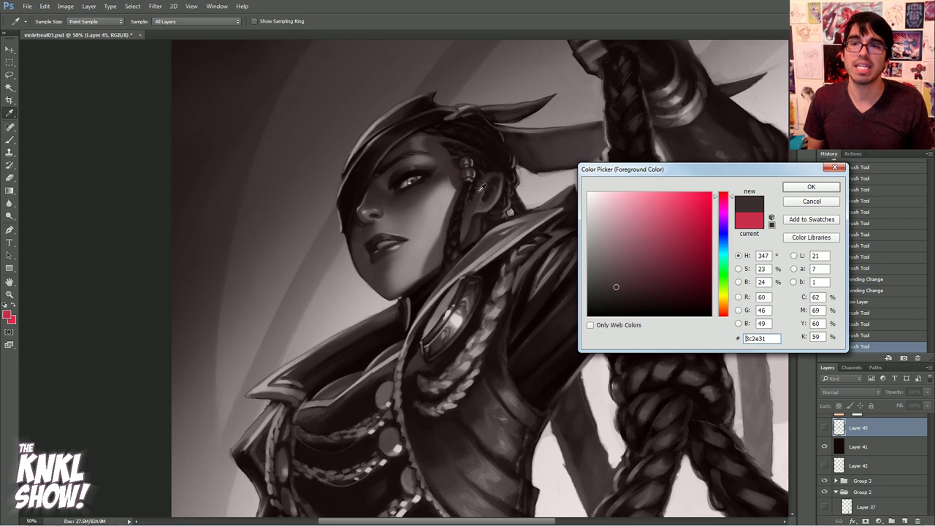
{"action": "left_click", "coordinate": [811, 201]}
{"action": "key", "text": "b"}
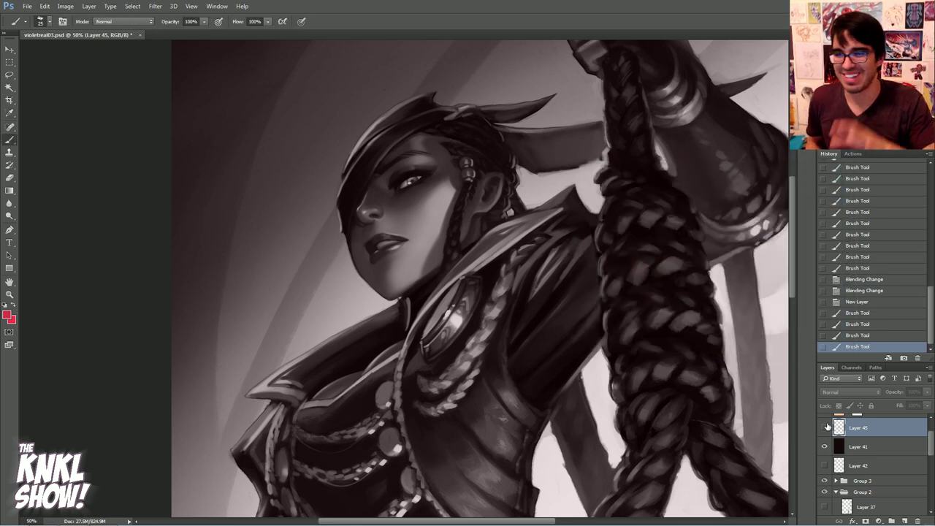
Hide the monochrome Layer 41 and the collapsed Group 2, leaving Group 3 selected
{"action": "left_click", "coordinate": [826, 446]}
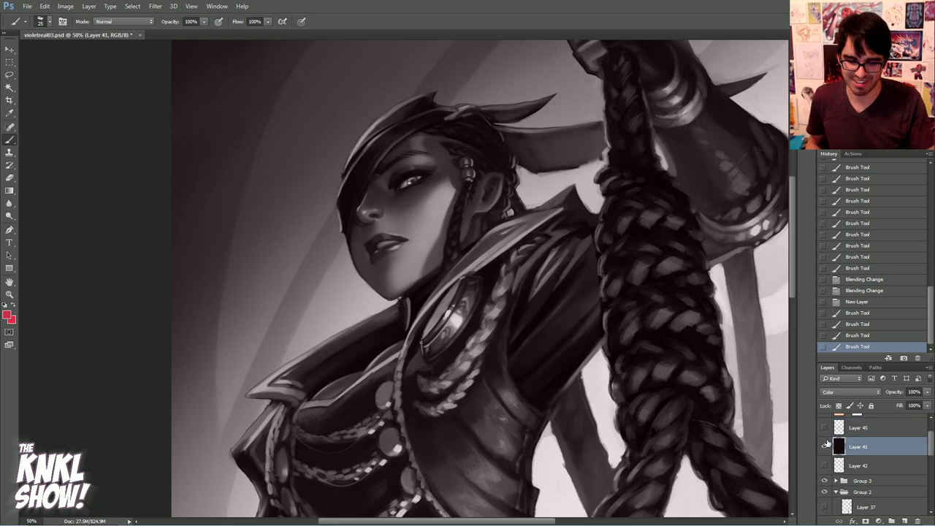
{"action": "left_click", "coordinate": [825, 446]}
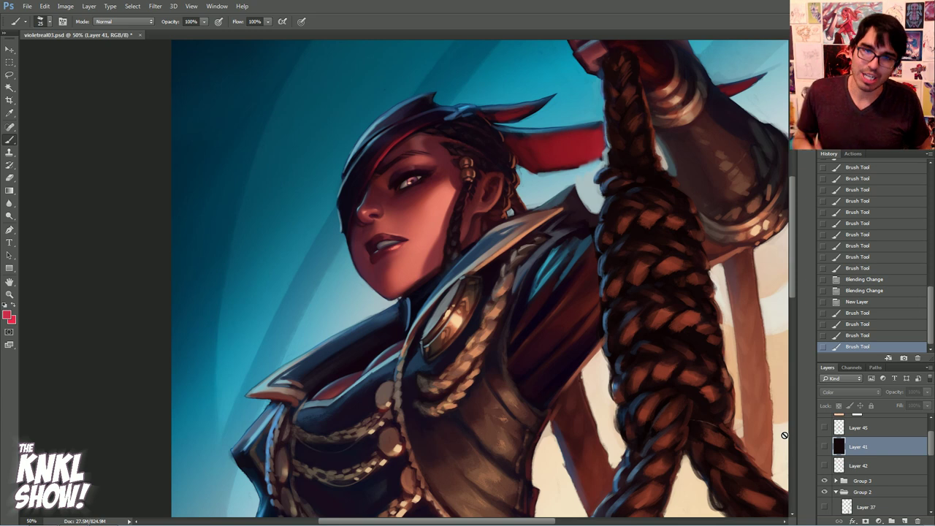
{"action": "scroll", "coordinate": [930, 448], "scroll_direction": "down", "scroll_amount": 1}
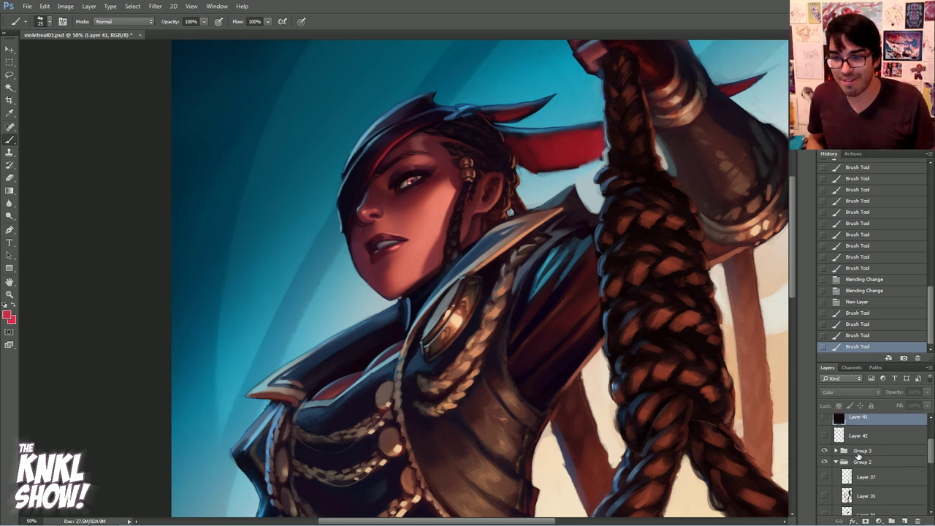
{"action": "left_click", "coordinate": [835, 461]}
{"action": "left_click", "coordinate": [859, 453]}
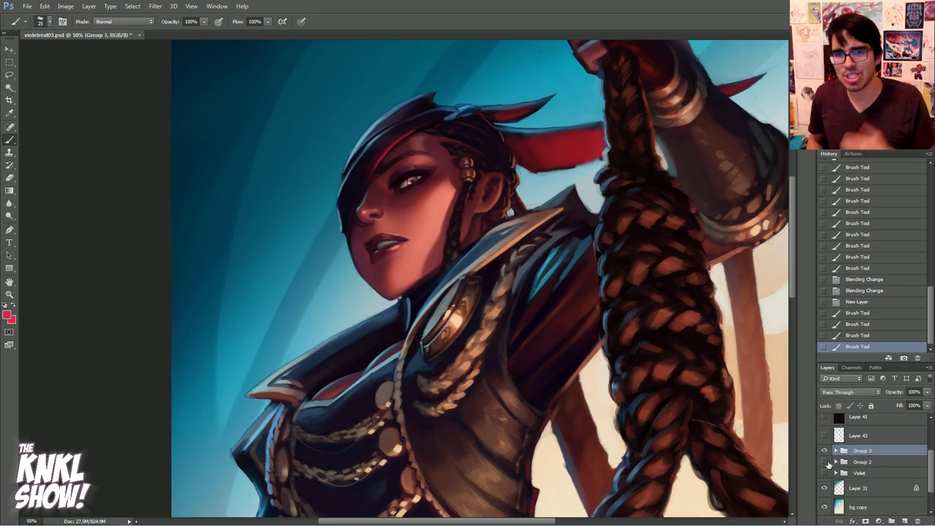
Compare the presets of the Eraser and the Brush tool, keeping CHALK 01 for the Eraser
{"action": "left_click", "coordinate": [10, 178]}
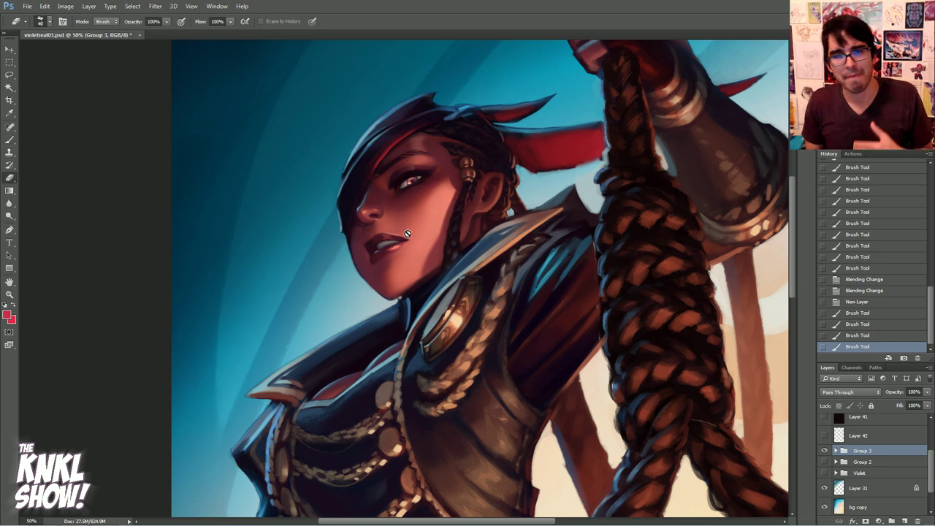
{"action": "right_click", "coordinate": [346, 178]}
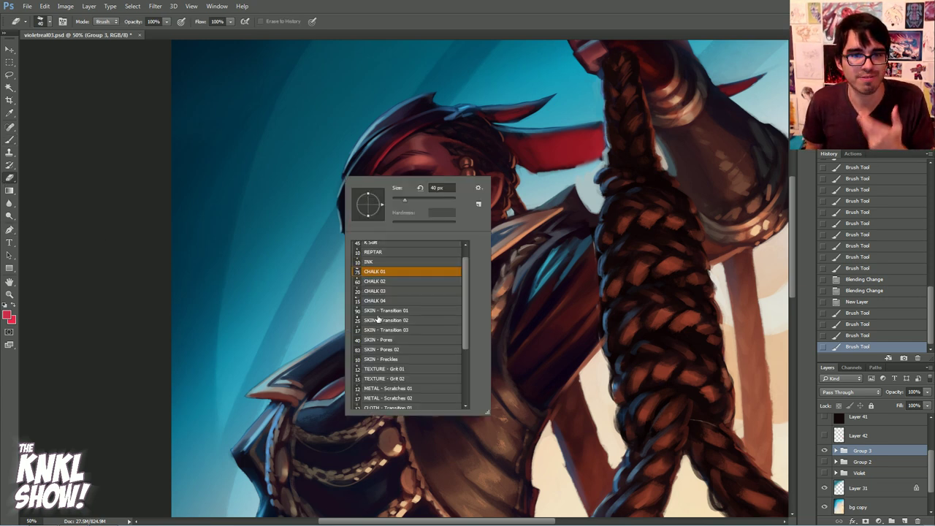
{"action": "left_click", "coordinate": [374, 281]}
{"action": "left_click", "coordinate": [374, 271]}
{"action": "left_click", "coordinate": [10, 144]}
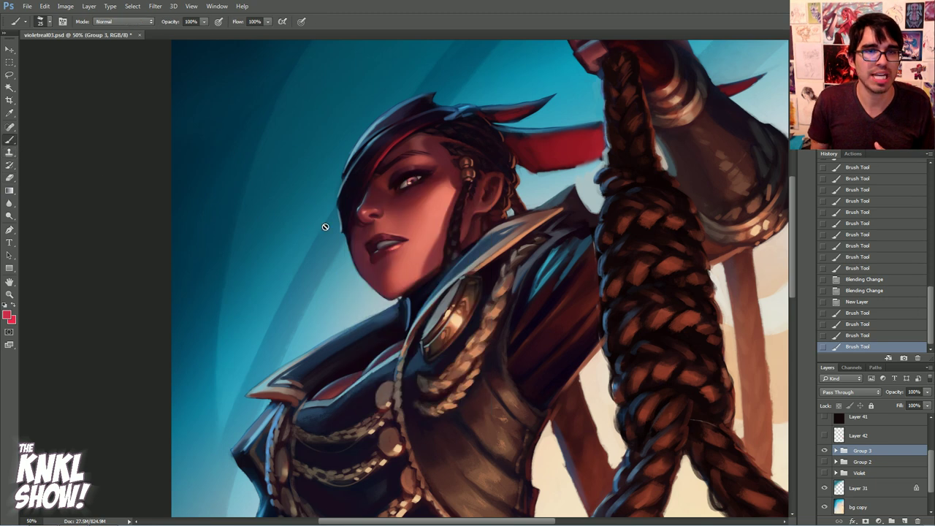
{"action": "right_click", "coordinate": [325, 226]}
{"action": "left_click", "coordinate": [12, 146]}
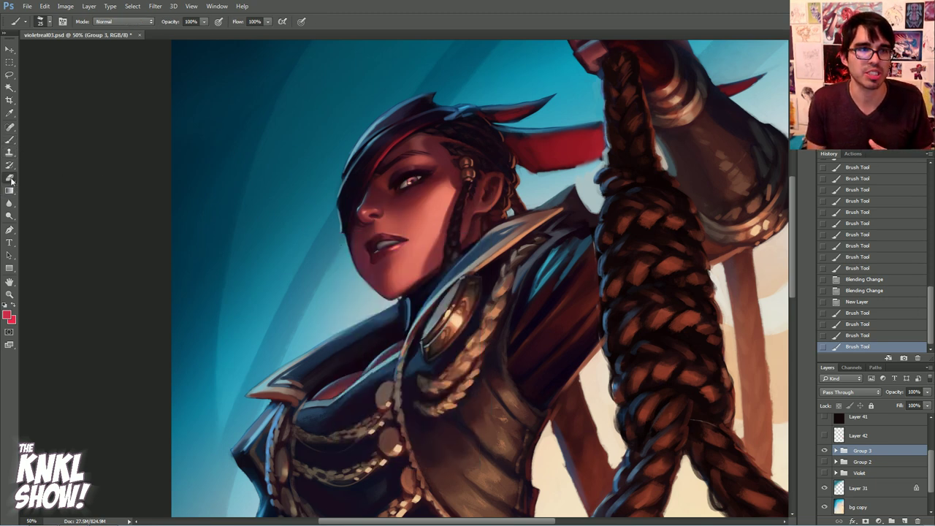
{"action": "key", "text": "e"}
{"action": "right_click", "coordinate": [301, 212]}
{"action": "left_click", "coordinate": [12, 146]}
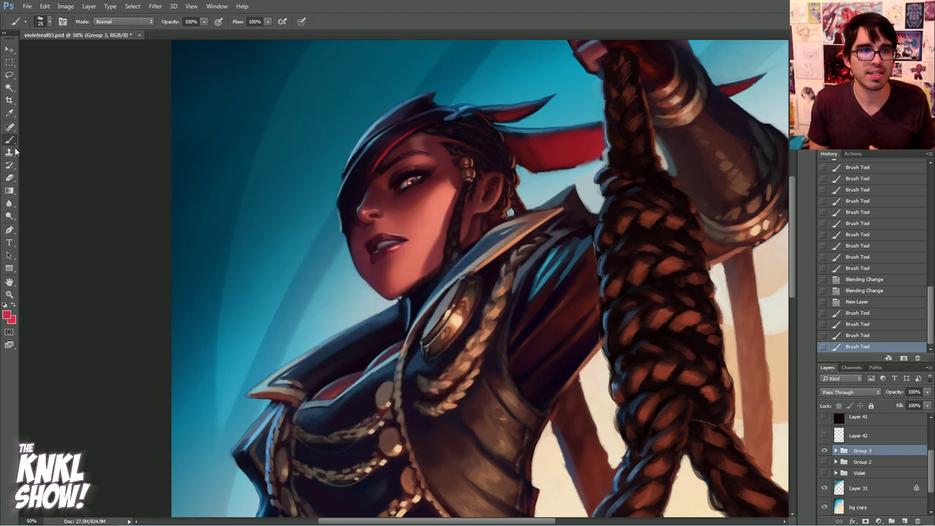
Switch the Brush tool to a round preset with a size of 100 px
{"action": "right_click", "coordinate": [430, 236]}
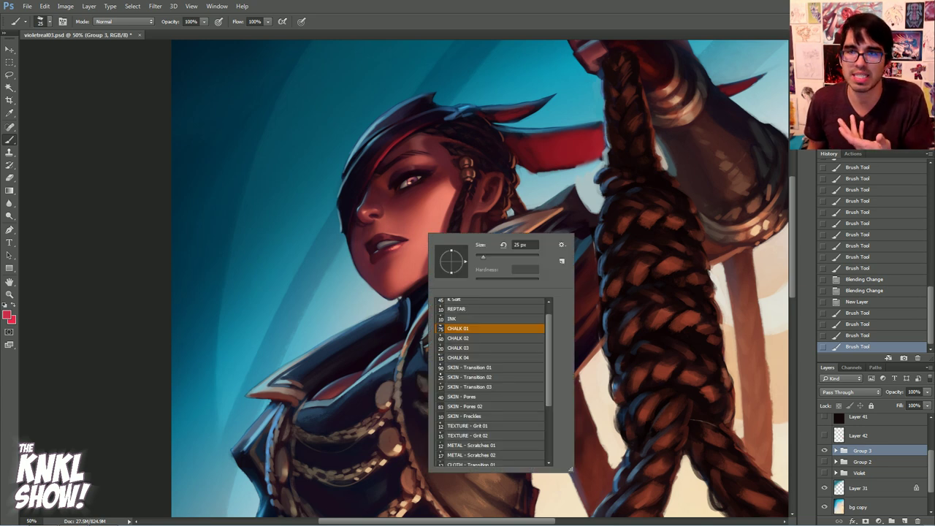
{"action": "left_click", "coordinate": [471, 319]}
{"action": "key", "text": "Return"}
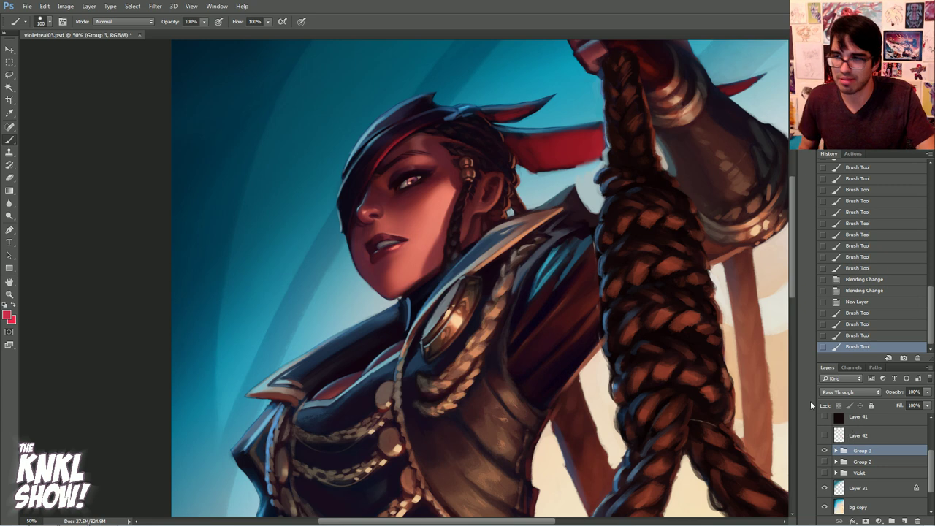
Duplicate Group 3, hide the original group and merge the copy into a single layer
{"action": "key", "text": "ctrl+j"}
{"action": "left_click", "coordinate": [825, 462]}
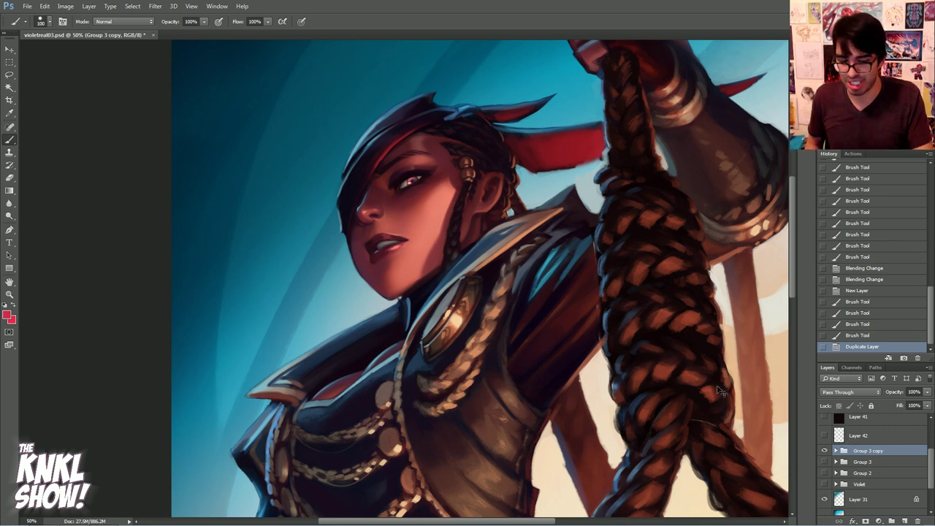
{"action": "key", "text": "ctrl+e"}
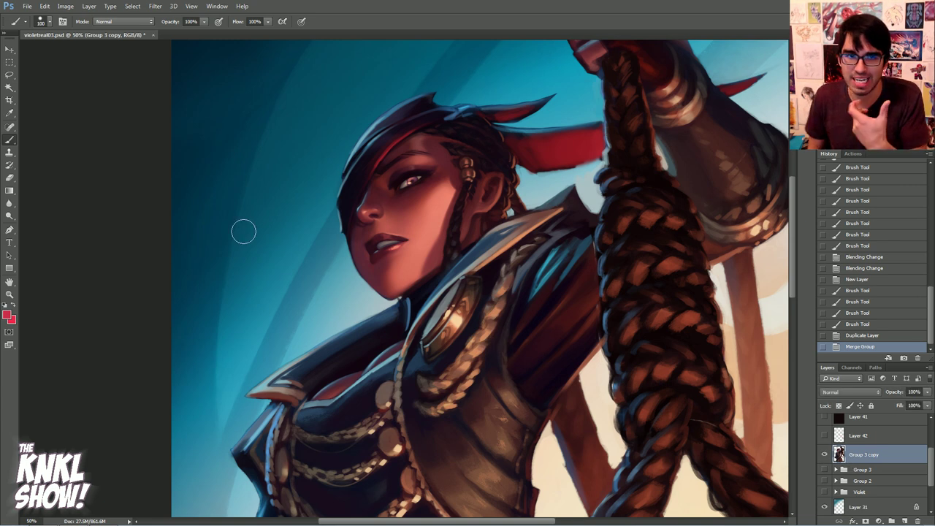
Try moving the merged figure against the background and step back to the merged state
{"action": "key", "text": "v"}
{"action": "left_click_drag", "start_coordinate": [413, 285], "coordinate": [400, 311]}
{"action": "left_click", "coordinate": [860, 335]}
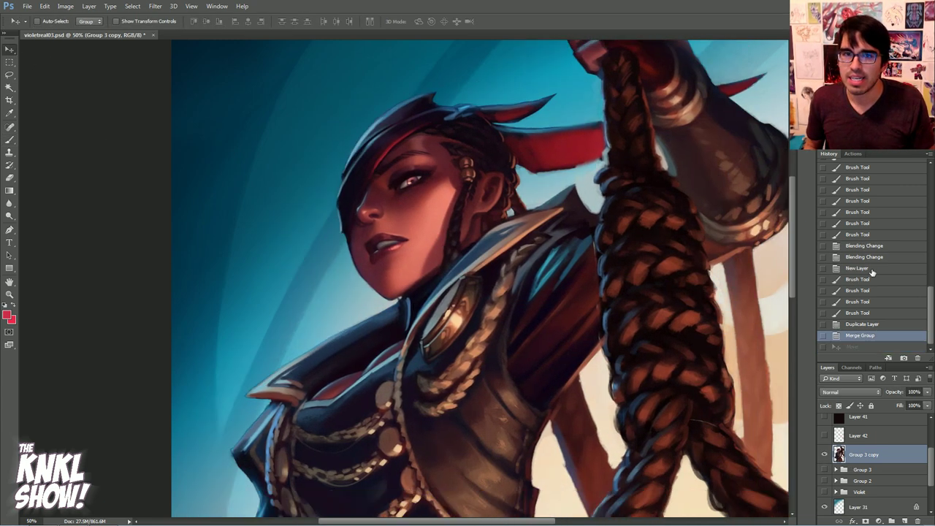
Erase the rough lower edge of the red scarf tail and the stray paint behind the neck at 100% zoom
{"action": "key", "text": "ctrl+plus"}
{"action": "left_click_drag", "start_coordinate": [404, 279], "coordinate": [333, 384]}
{"action": "key", "text": "ctrl+plus"}
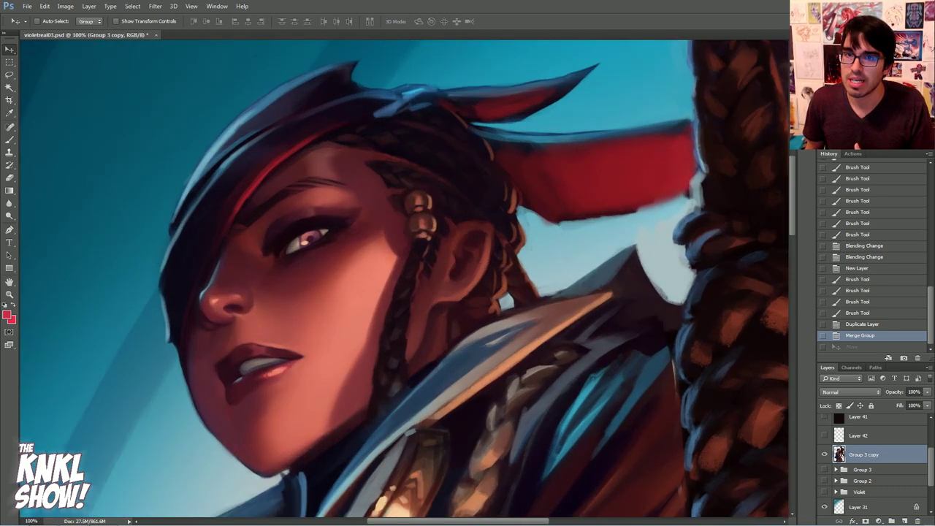
{"action": "key", "text": "b"}
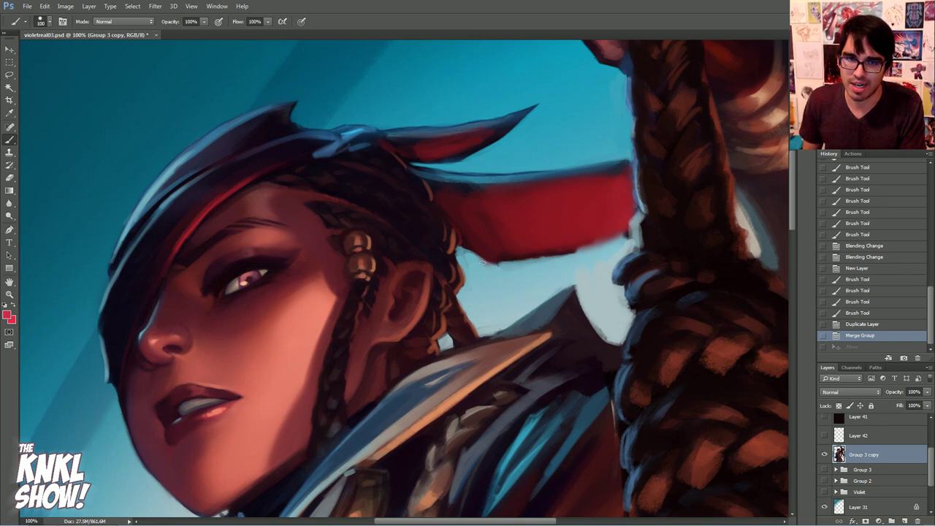
{"action": "mouse_move", "coordinate": [506, 270]}
{"action": "left_mouse_down"}
{"action": "mouse_move", "coordinate": [458, 255]}
{"action": "mouse_move", "coordinate": [476, 277]}
{"action": "mouse_move", "coordinate": [505, 273]}
{"action": "mouse_move", "coordinate": [535, 207]}
{"action": "mouse_move", "coordinate": [507, 222]}
{"action": "mouse_move", "coordinate": [577, 256]}
{"action": "left_mouse_up"}
{"action": "left_click_drag", "start_coordinate": [556, 258], "coordinate": [587, 253]}
{"action": "left_click_drag", "start_coordinate": [470, 301], "coordinate": [484, 307]}
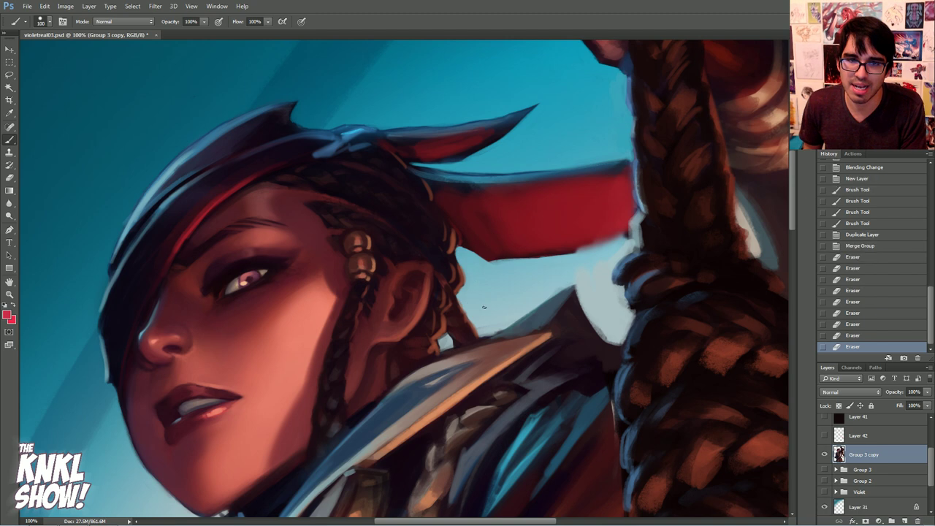
Erase the pale leftover paint between shoulder and rope and clean the figure's outer edges around the rope and jaw
{"action": "mouse_move", "coordinate": [615, 311]}
{"action": "left_mouse_down"}
{"action": "mouse_move", "coordinate": [610, 342]}
{"action": "mouse_move", "coordinate": [611, 278]}
{"action": "left_mouse_up"}
{"action": "mouse_move", "coordinate": [626, 238]}
{"action": "left_mouse_down"}
{"action": "mouse_move", "coordinate": [584, 247]}
{"action": "mouse_move", "coordinate": [594, 243]}
{"action": "left_mouse_up"}
{"action": "left_click_drag", "start_coordinate": [475, 219], "coordinate": [727, 39]}
{"action": "left_click_drag", "start_coordinate": [732, 234], "coordinate": [732, 162]}
{"action": "mouse_move", "coordinate": [463, 268]}
{"action": "left_mouse_down"}
{"action": "mouse_move", "coordinate": [472, 264]}
{"action": "mouse_move", "coordinate": [446, 262]}
{"action": "left_mouse_up"}
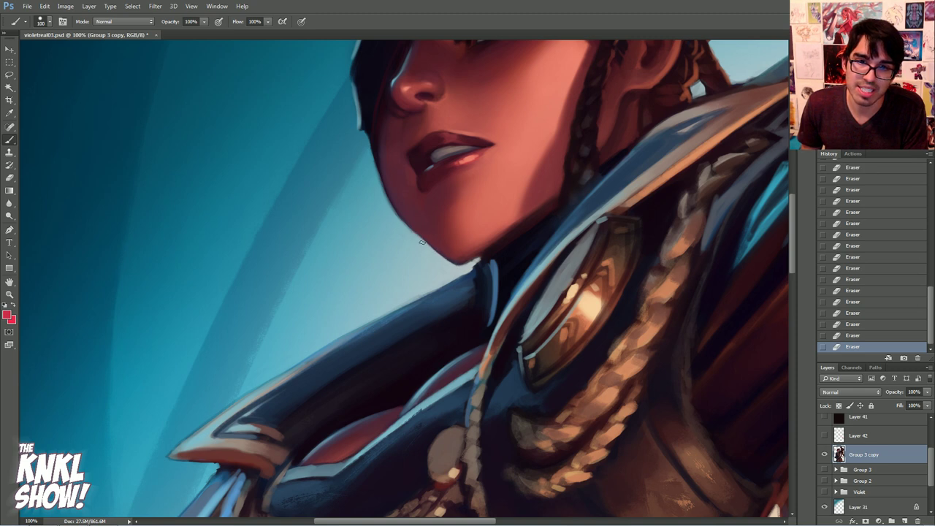
Step back through the earlier eraser states to compare the silhouette cleanup, and return to the latest state
{"action": "scroll", "coordinate": [367, 319], "scroll_direction": "up", "scroll_amount": 4}
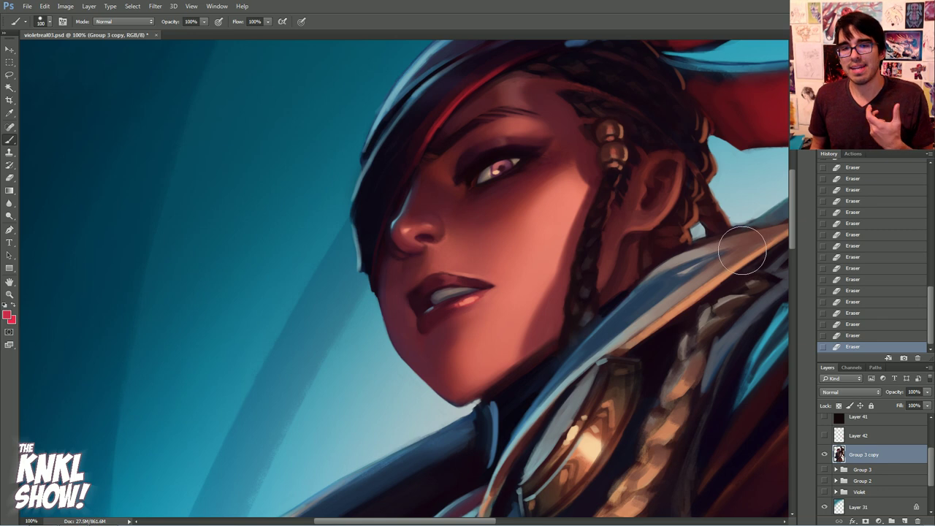
{"action": "left_click", "coordinate": [864, 200]}
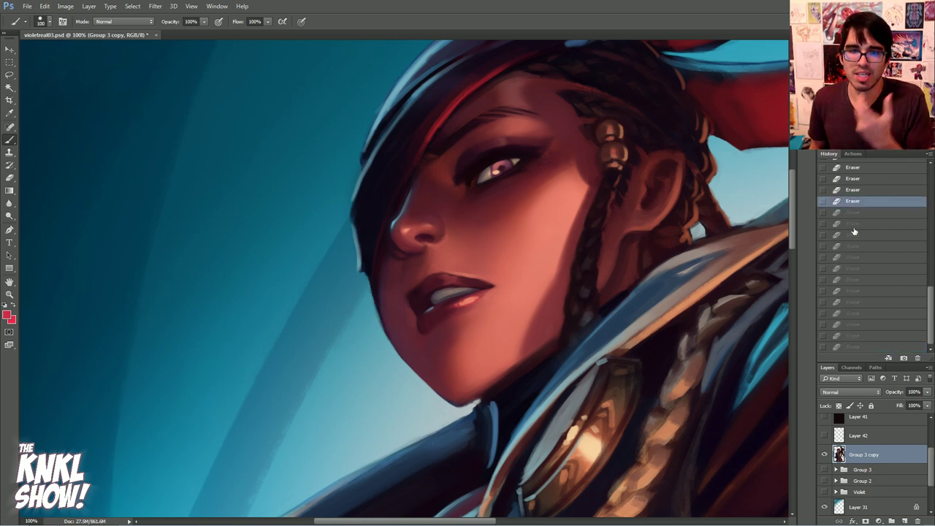
{"action": "mouse_move", "coordinate": [930, 309]}
{"action": "left_mouse_down"}
{"action": "mouse_move", "coordinate": [929, 251]}
{"action": "mouse_move", "coordinate": [924, 330]}
{"action": "left_mouse_up"}
{"action": "left_click", "coordinate": [883, 213]}
{"action": "left_click", "coordinate": [877, 193]}
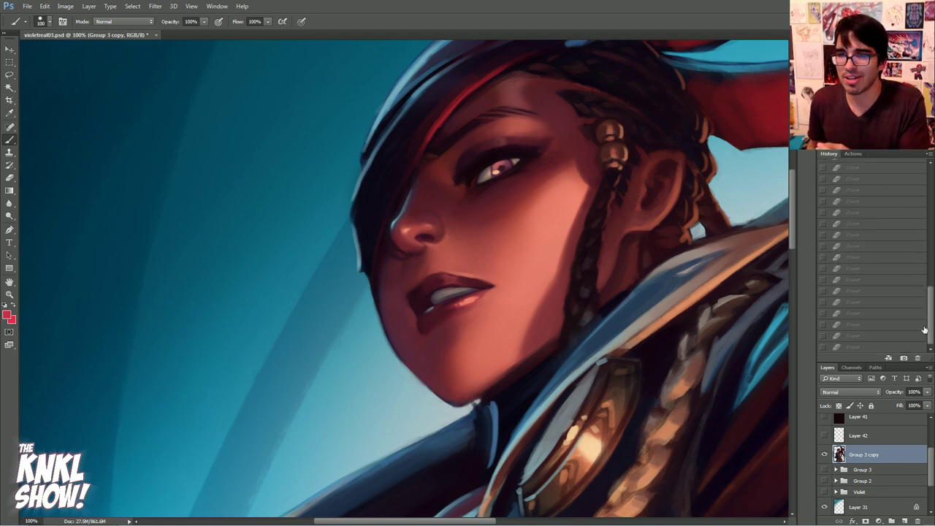
{"action": "left_click", "coordinate": [856, 345]}
{"action": "mouse_move", "coordinate": [930, 324]}
{"action": "left_mouse_down"}
{"action": "mouse_move", "coordinate": [930, 275]}
{"action": "mouse_move", "coordinate": [930, 314]}
{"action": "left_mouse_up"}
{"action": "left_click", "coordinate": [895, 230]}
{"action": "left_click", "coordinate": [873, 346]}
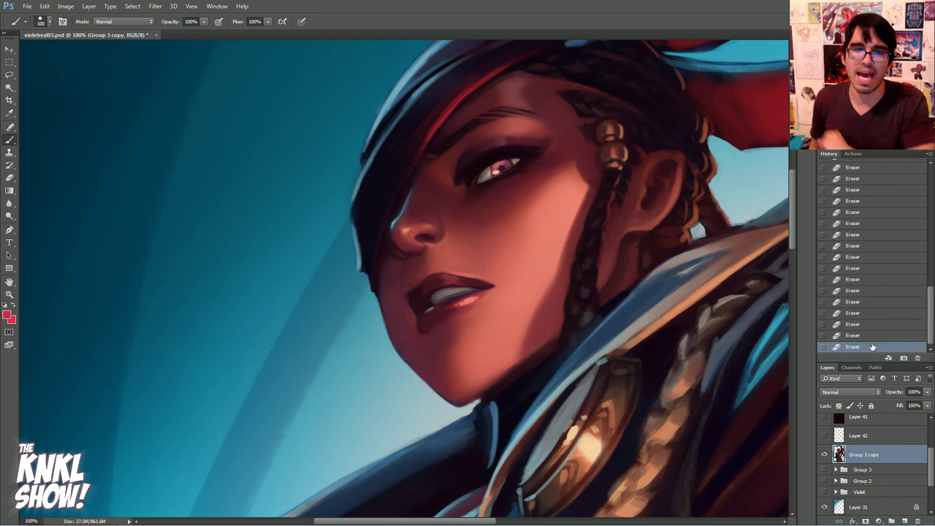
Create a new empty layer above the merged figure layer
{"action": "mouse_move", "coordinate": [548, 278]}
{"action": "left_mouse_down"}
{"action": "mouse_move", "coordinate": [290, 247]}
{"action": "mouse_move", "coordinate": [254, 298]}
{"action": "left_mouse_up"}
{"action": "left_click_drag", "start_coordinate": [402, 278], "coordinate": [320, 340]}
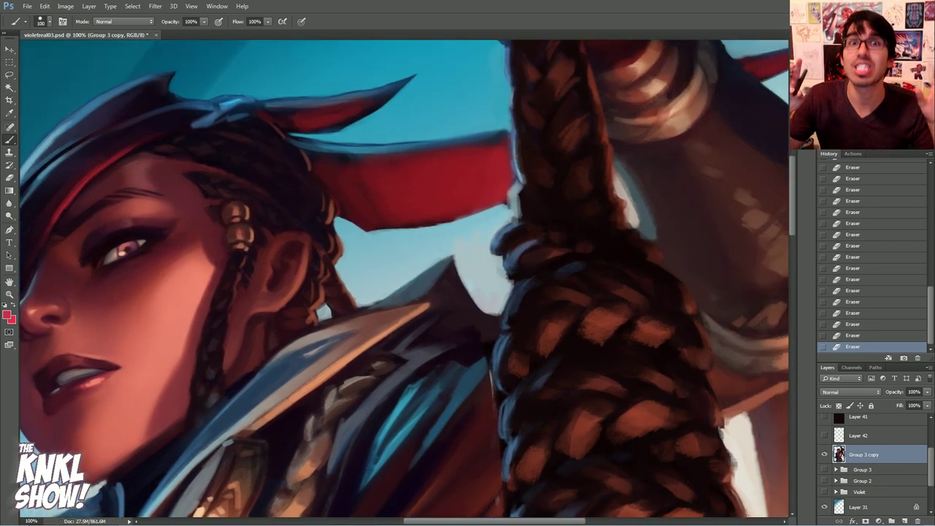
{"action": "mouse_move", "coordinate": [365, 409]}
{"action": "left_mouse_down"}
{"action": "mouse_move", "coordinate": [518, 91]}
{"action": "mouse_move", "coordinate": [495, 146]}
{"action": "mouse_move", "coordinate": [517, 125]}
{"action": "left_mouse_up"}
{"action": "left_click_drag", "start_coordinate": [436, 332], "coordinate": [437, 302]}
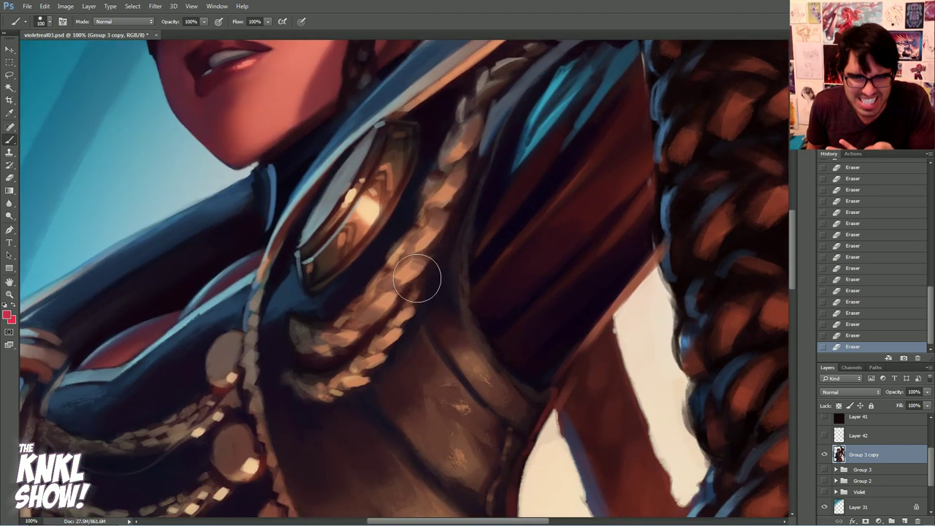
{"action": "key", "text": "ctrl+shift+n"}
{"action": "key", "text": "Return"}
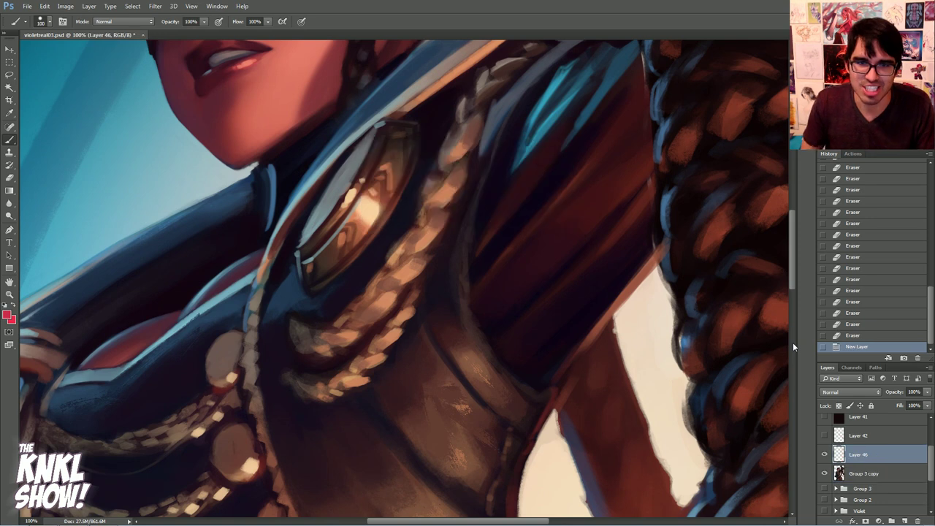
Swap the foreground colour to red and choose the CHALK 01 brush, reduced to 10 px
{"action": "left_click", "coordinate": [477, 272], "text": "alt"}
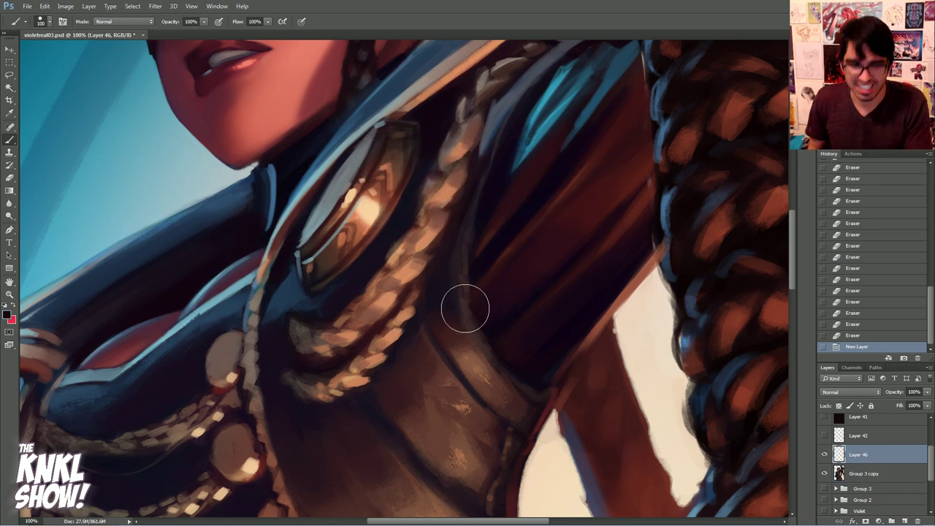
{"action": "left_click", "coordinate": [11, 296]}
{"action": "left_click", "coordinate": [12, 304]}
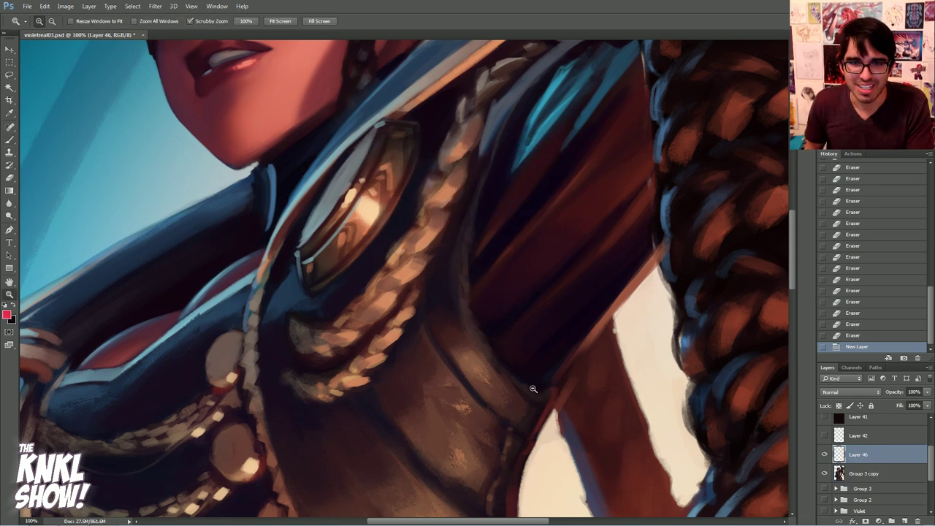
{"action": "key", "text": "ctrl+0"}
{"action": "key", "text": "ctrl+plus"}
{"action": "left_click_drag", "start_coordinate": [776, 366], "coordinate": [607, 240]}
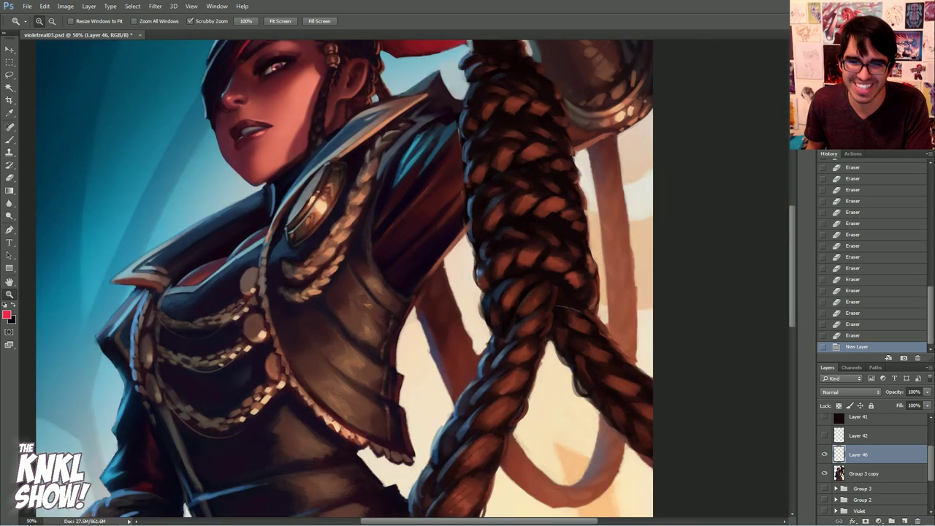
{"action": "key", "text": "b"}
{"action": "key", "text": "bracketleft"}
{"action": "key", "text": "bracketleft"}
{"action": "key", "text": "bracketleft"}
{"action": "key", "text": "bracketleft"}
{"action": "key", "text": "bracketleft"}
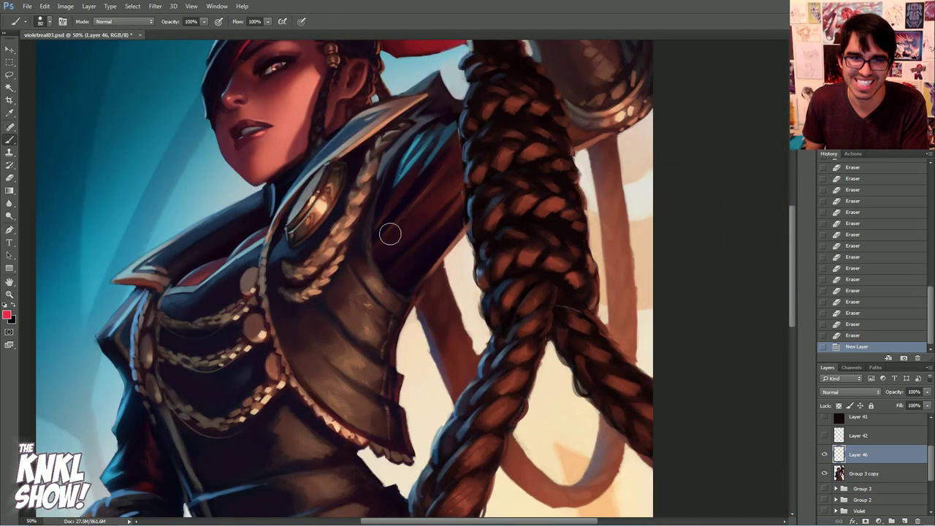
{"action": "right_click", "coordinate": [350, 234]}
{"action": "left_click", "coordinate": [387, 328]}
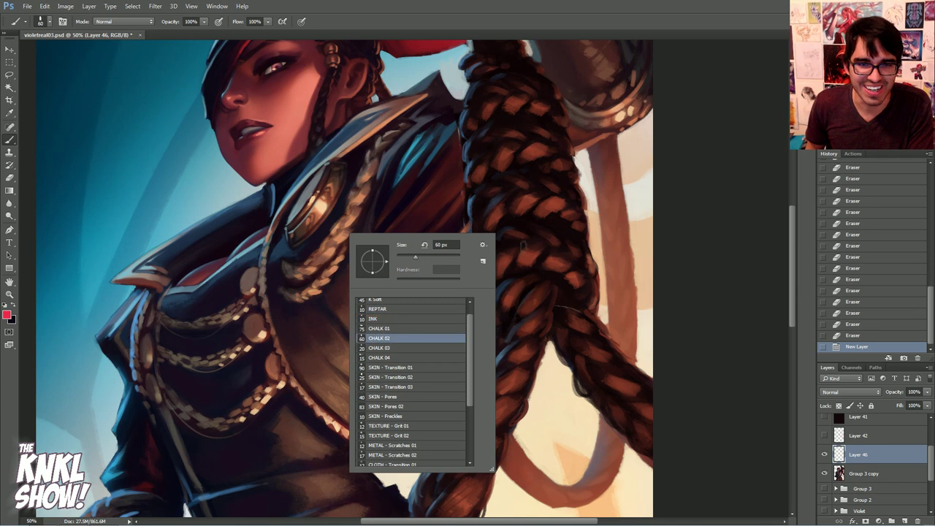
{"action": "key", "text": "Return"}
{"action": "key", "text": "bracketleft"}
{"action": "key", "text": "bracketleft"}
{"action": "key", "text": "bracketleft"}
{"action": "key", "text": "bracketleft"}
{"action": "key", "text": "bracketleft"}
{"action": "key", "text": "bracketleft"}
{"action": "key", "text": "bracketleft"}
{"action": "key", "text": "bracketleft"}
{"action": "key", "text": "bracketleft"}
{"action": "key", "text": "bracketleft"}
{"action": "key", "text": "bracketleft"}
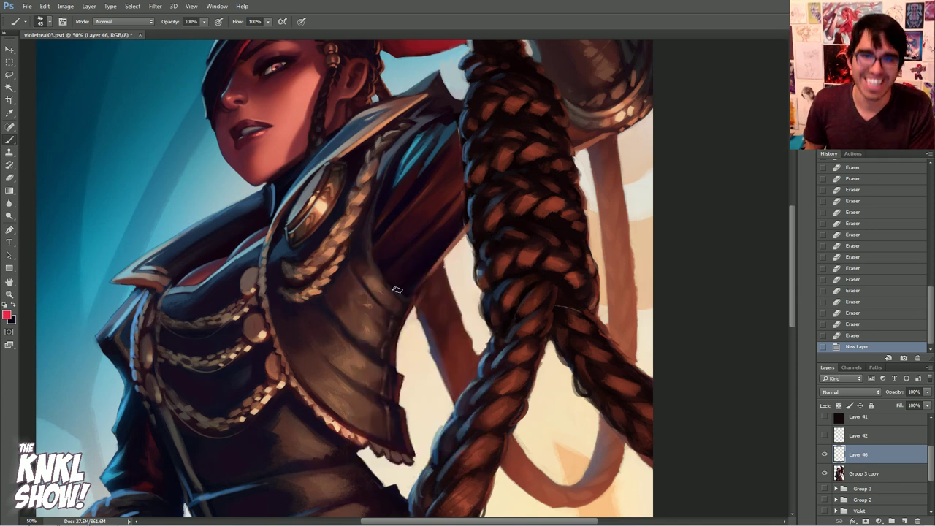
Mark the vest's armhole edge with a thin red line and undo the marking strokes
{"action": "mouse_move", "coordinate": [372, 255]}
{"action": "left_mouse_down"}
{"action": "mouse_move", "coordinate": [409, 297]}
{"action": "mouse_move", "coordinate": [370, 246]}
{"action": "left_mouse_up"}
{"action": "key", "text": "ctrl+plus"}
{"action": "key", "text": "ctrl+plus"}
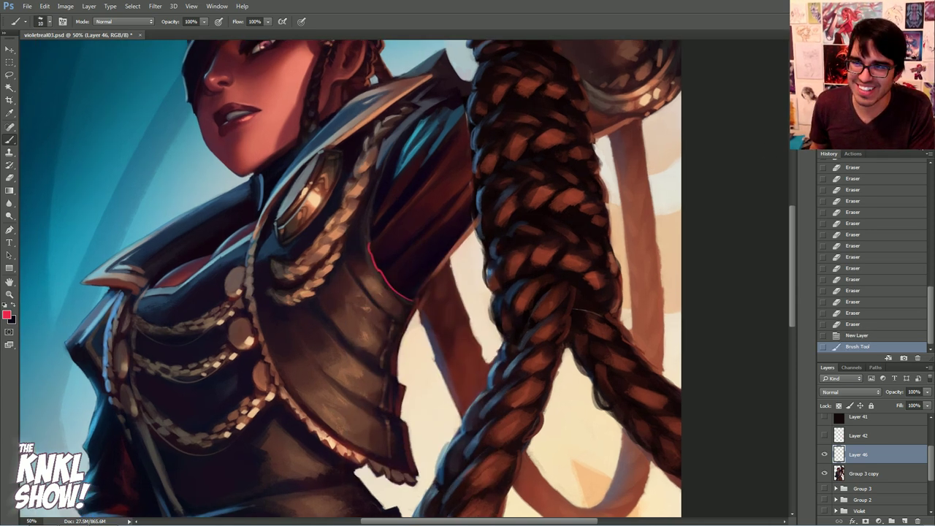
{"action": "left_click_drag", "start_coordinate": [566, 83], "coordinate": [676, 156]}
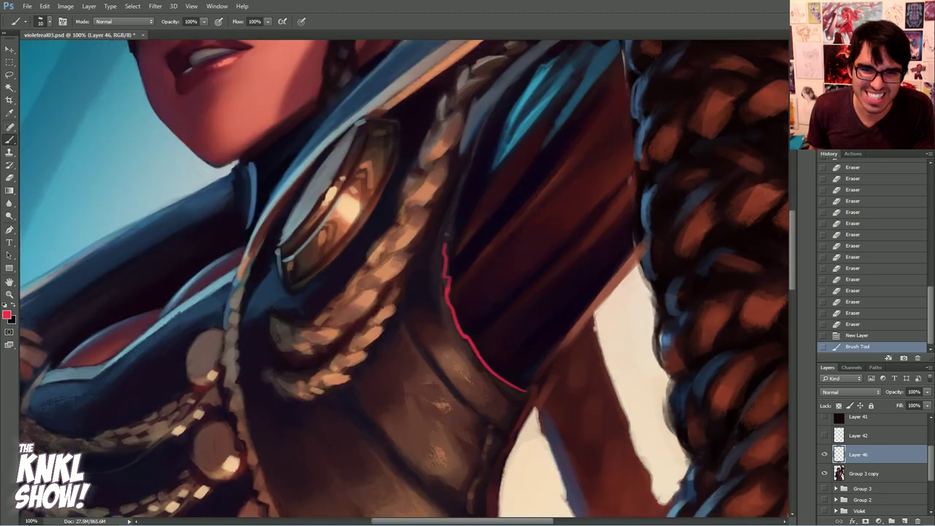
{"action": "left_click_drag", "start_coordinate": [454, 187], "coordinate": [446, 286]}
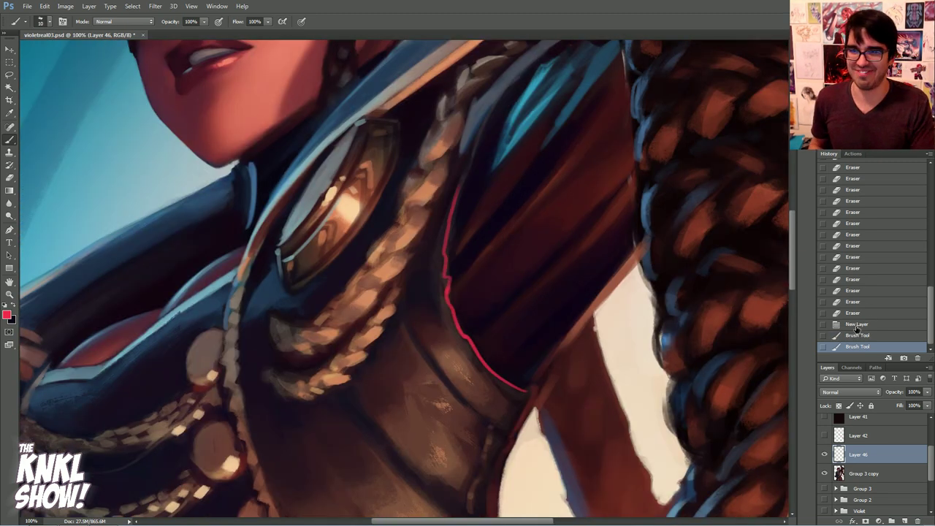
{"action": "key", "text": "ctrl+alt+z"}
{"action": "key", "text": "ctrl+alt+z"}
Paint along the vest's armhole edge with a sampled dark sleeve colour and set the foreground to dark purple 100314
{"action": "left_click", "coordinate": [515, 379], "text": "alt"}
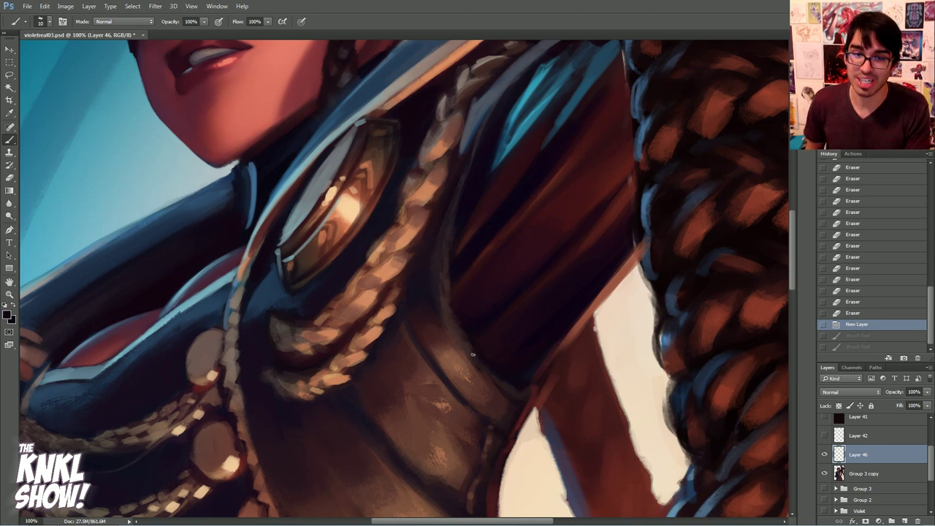
{"action": "mouse_move", "coordinate": [476, 341]}
{"action": "left_mouse_down"}
{"action": "mouse_move", "coordinate": [471, 349]}
{"action": "mouse_move", "coordinate": [474, 342]}
{"action": "mouse_move", "coordinate": [495, 361]}
{"action": "left_mouse_up"}
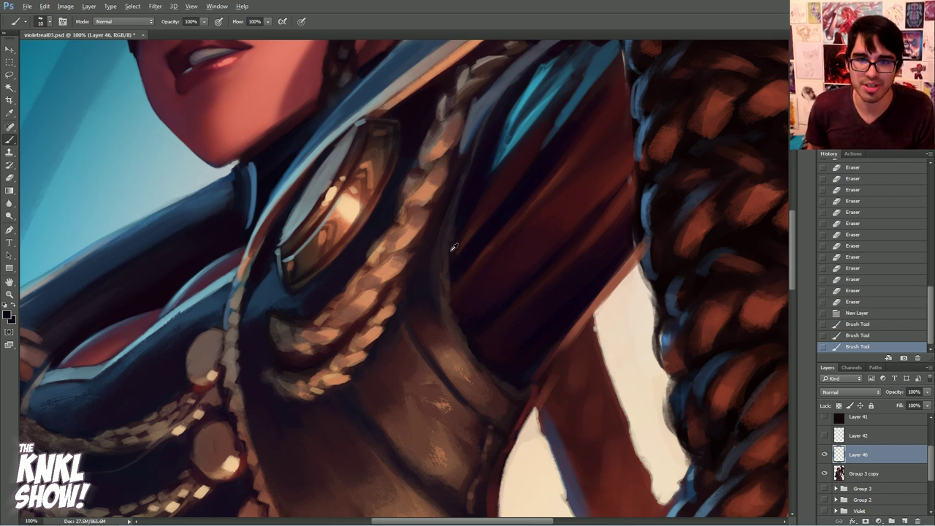
{"action": "left_click", "coordinate": [6, 315]}
{"action": "left_click", "coordinate": [695, 307]}
{"action": "left_click", "coordinate": [724, 218]}
{"action": "left_click", "coordinate": [793, 188]}
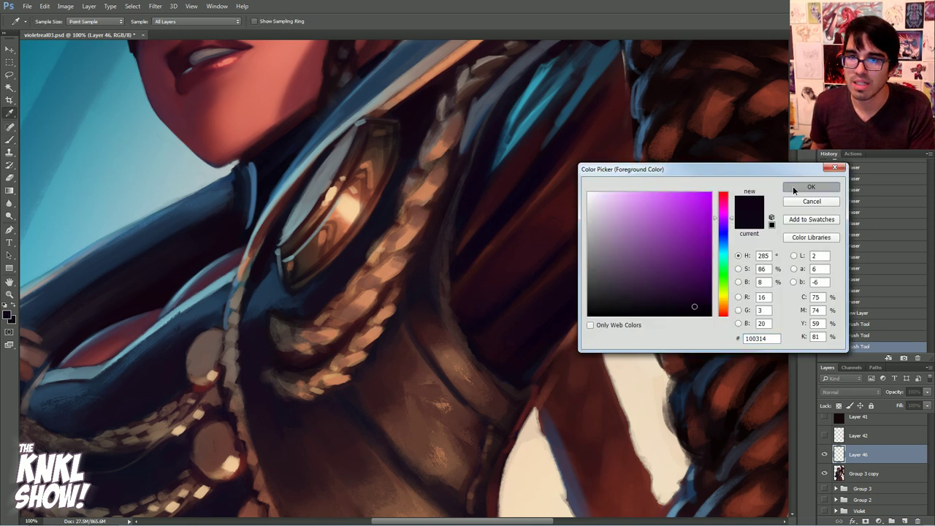
{"action": "left_click", "coordinate": [795, 188]}
Sharpen the armhole edge between vest and sleeve with small dark, irregular brush strokes at close zoom
{"action": "scroll", "coordinate": [404, 279], "scroll_direction": "up", "scroll_amount": 10}
{"action": "scroll", "coordinate": [404, 278], "scroll_direction": "down", "scroll_amount": 10}
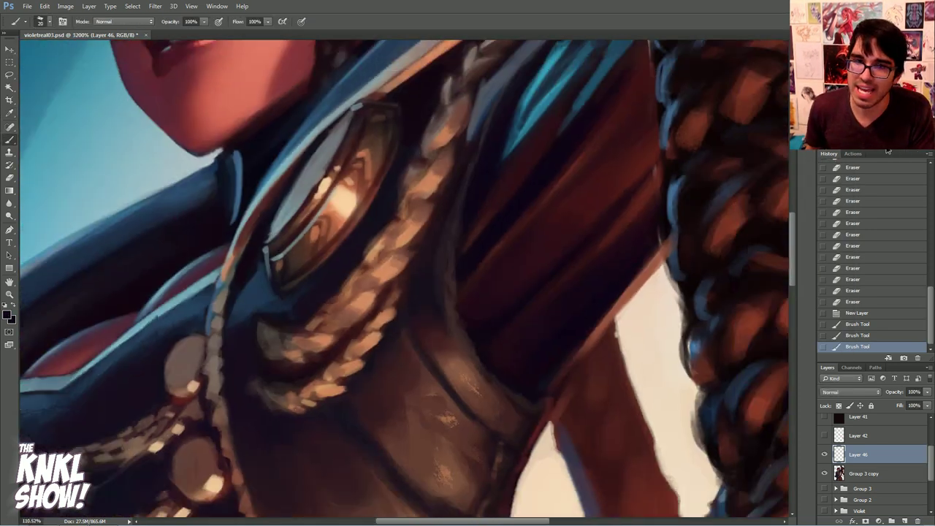
{"action": "scroll", "coordinate": [404, 278], "scroll_direction": "up", "scroll_amount": 3}
{"action": "scroll", "coordinate": [404, 278], "scroll_direction": "down", "scroll_amount": 1}
{"action": "mouse_move", "coordinate": [498, 353]}
{"action": "left_mouse_down"}
{"action": "mouse_move", "coordinate": [425, 251]}
{"action": "mouse_move", "coordinate": [408, 133]}
{"action": "left_mouse_up"}
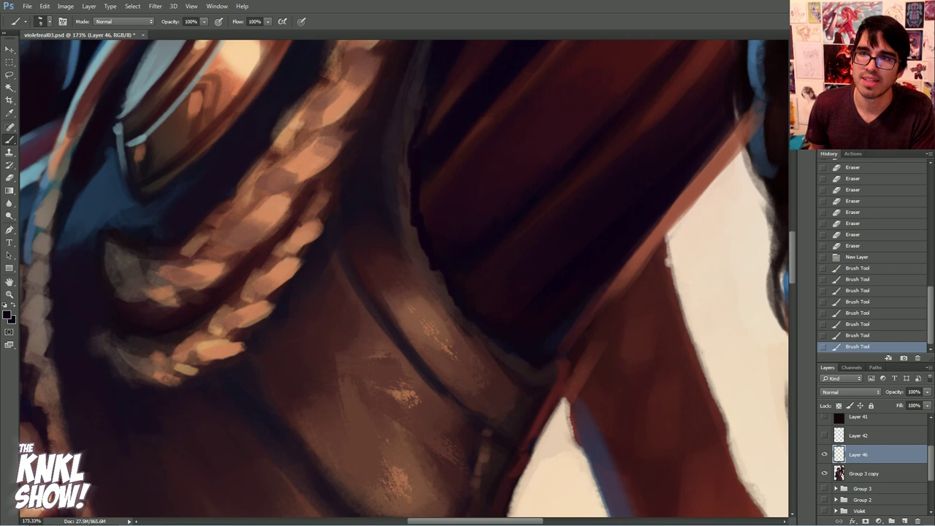
{"action": "left_click_drag", "start_coordinate": [503, 43], "coordinate": [581, 116]}
{"action": "mouse_move", "coordinate": [497, 190]}
{"action": "left_mouse_down"}
{"action": "mouse_move", "coordinate": [503, 161]}
{"action": "mouse_move", "coordinate": [507, 168]}
{"action": "left_mouse_up"}
{"action": "key", "text": "bracketleft"}
{"action": "key", "text": "bracketleft"}
{"action": "mouse_move", "coordinate": [489, 316]}
{"action": "left_mouse_down"}
{"action": "mouse_move", "coordinate": [479, 266]}
{"action": "mouse_move", "coordinate": [487, 310]}
{"action": "left_mouse_up"}
{"action": "key", "text": "bracketright"}
{"action": "key", "text": "bracketright"}
{"action": "mouse_move", "coordinate": [488, 322]}
{"action": "left_mouse_down"}
{"action": "mouse_move", "coordinate": [496, 350]}
{"action": "mouse_move", "coordinate": [496, 327]}
{"action": "left_mouse_up"}
{"action": "left_click_drag", "start_coordinate": [512, 361], "coordinate": [503, 326]}
{"action": "key", "text": "bracketleft"}
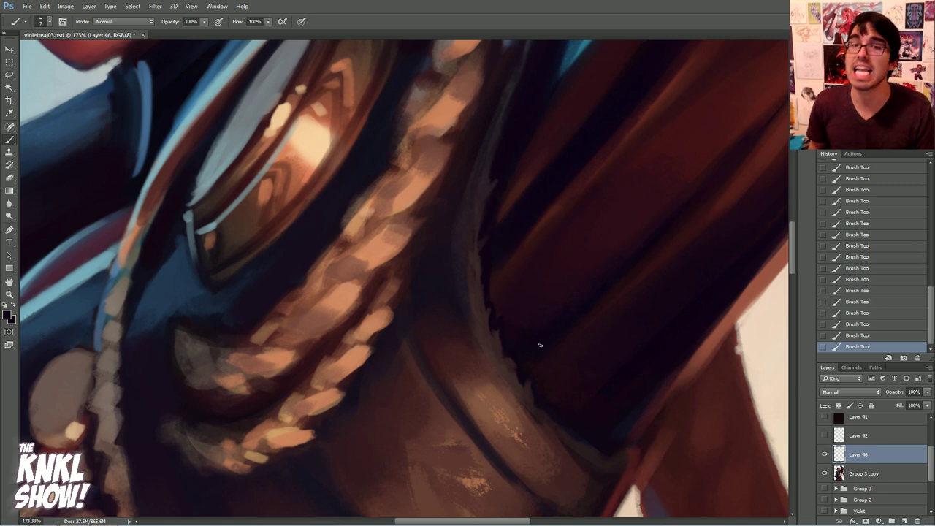
Paint dark strokes around the vest's front buttons and hanging chains with a brush of 10 to 15 px
{"action": "key", "text": "ctrl+minus"}
{"action": "key", "text": "ctrl+minus"}
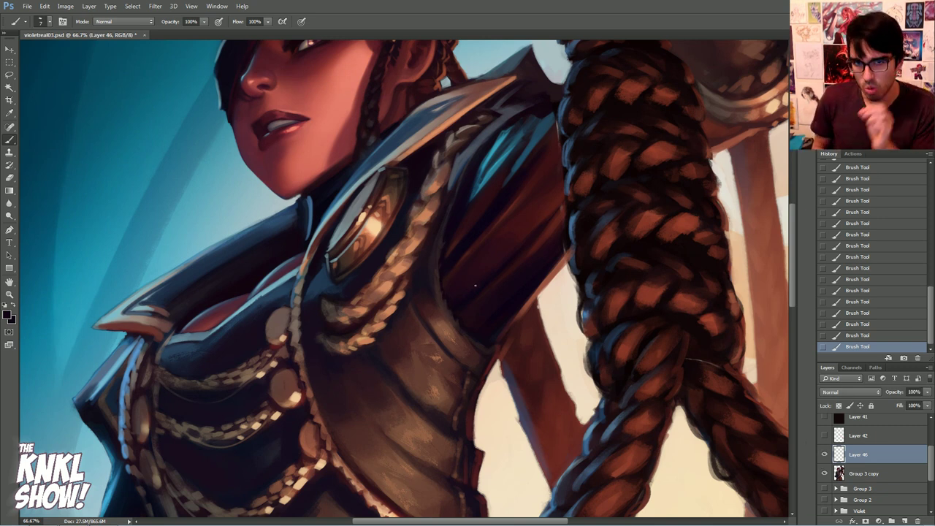
{"action": "left_click_drag", "start_coordinate": [480, 234], "coordinate": [506, 181]}
{"action": "key", "text": "ctrl+plus"}
{"action": "left_click_drag", "start_coordinate": [497, 249], "coordinate": [602, 161]}
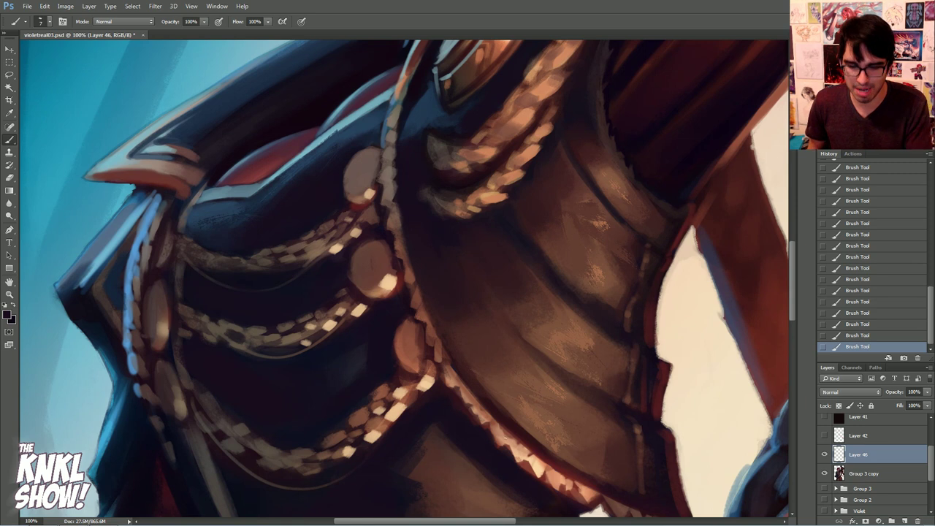
{"action": "key", "text": "]"}
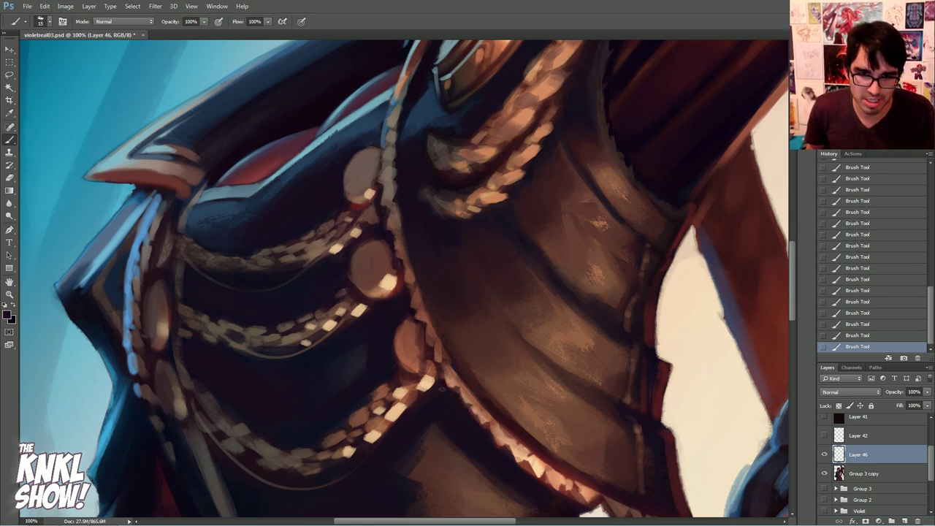
{"action": "key", "text": "bracketleft"}
{"action": "key", "text": "bracketleft"}
{"action": "key", "text": "bracketright"}
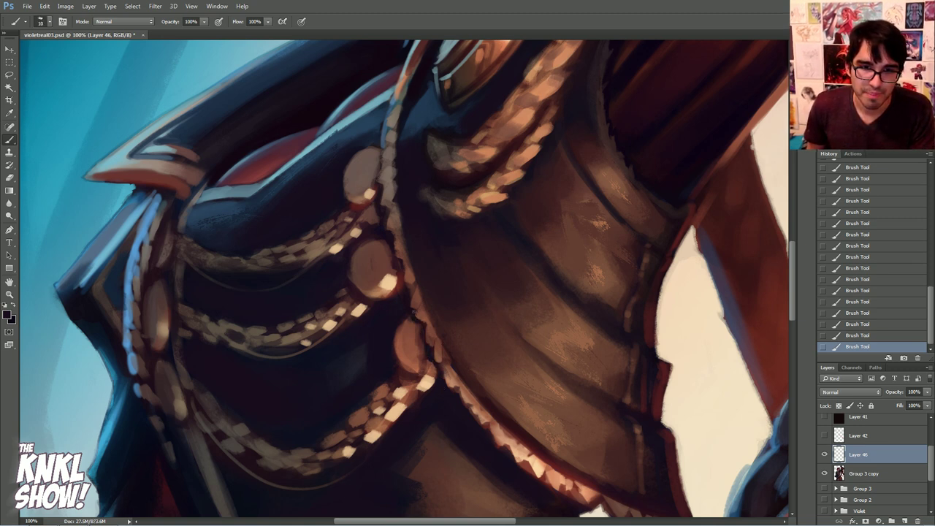
{"action": "key", "text": "bracketright"}
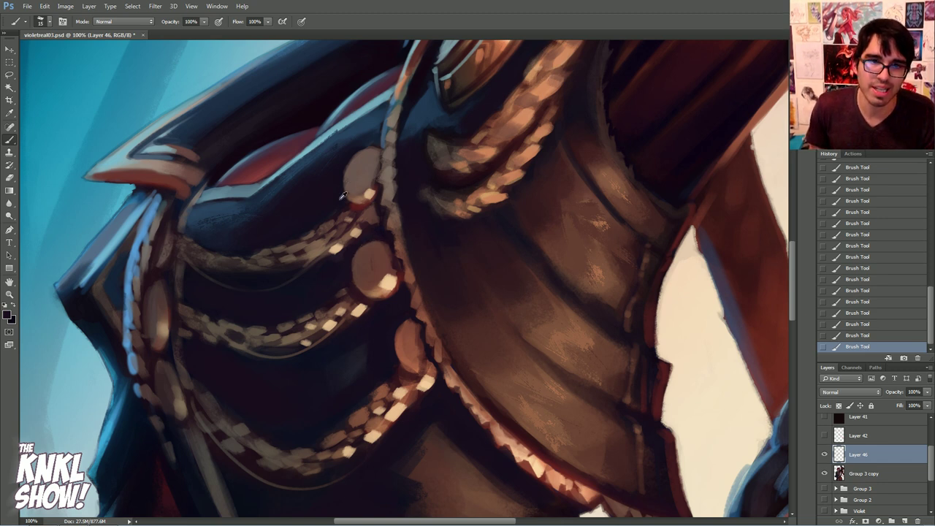
Refine the round vest buttons and nearby chain with colours sampled from the buttons and the dark vest
{"action": "left_click", "coordinate": [356, 179], "text": "alt"}
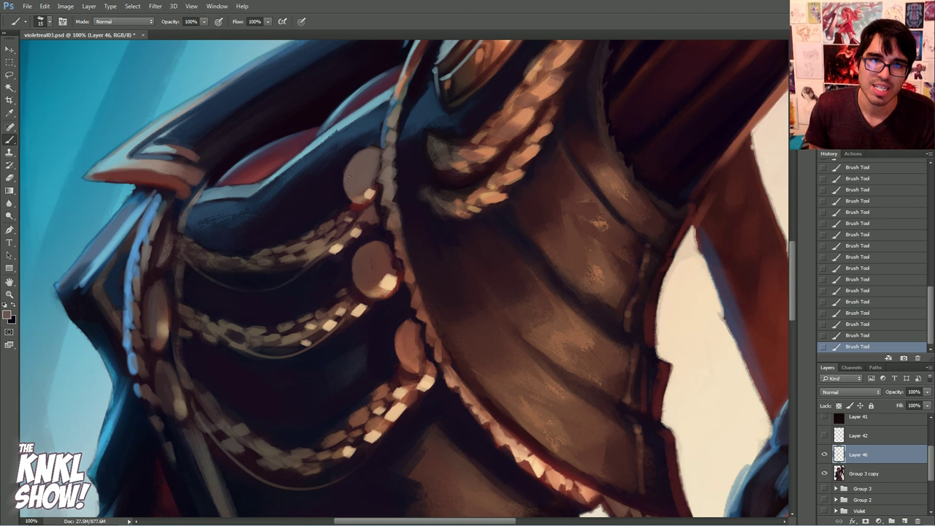
{"action": "left_click", "coordinate": [378, 262], "text": "alt"}
{"action": "left_click", "coordinate": [348, 261], "text": "alt"}
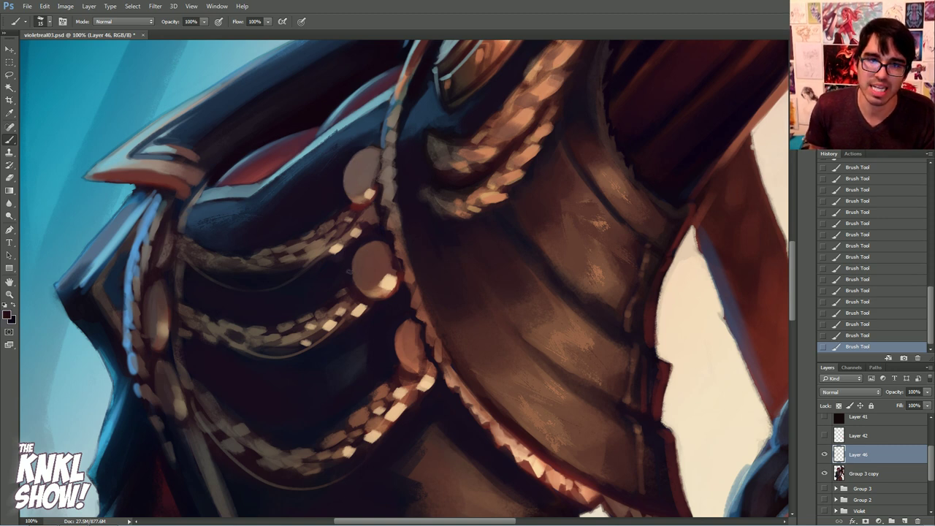
{"action": "left_click_drag", "start_coordinate": [606, 226], "coordinate": [576, 312]}
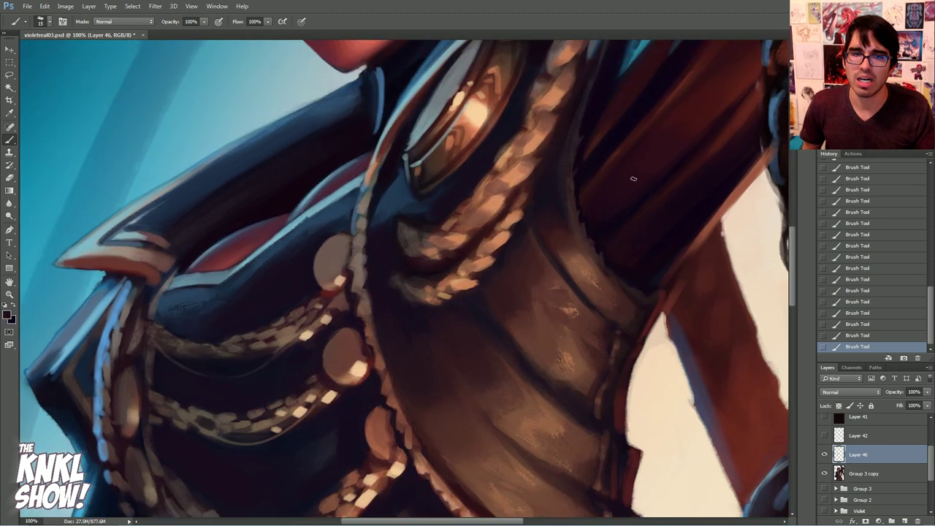
{"action": "left_click", "coordinate": [588, 209], "text": "alt"}
{"action": "left_click", "coordinate": [347, 298], "text": "alt"}
{"action": "left_click", "coordinate": [365, 364], "text": "alt"}
{"action": "left_click", "coordinate": [349, 342], "text": "alt"}
{"action": "left_click_drag", "start_coordinate": [330, 340], "coordinate": [349, 331]}
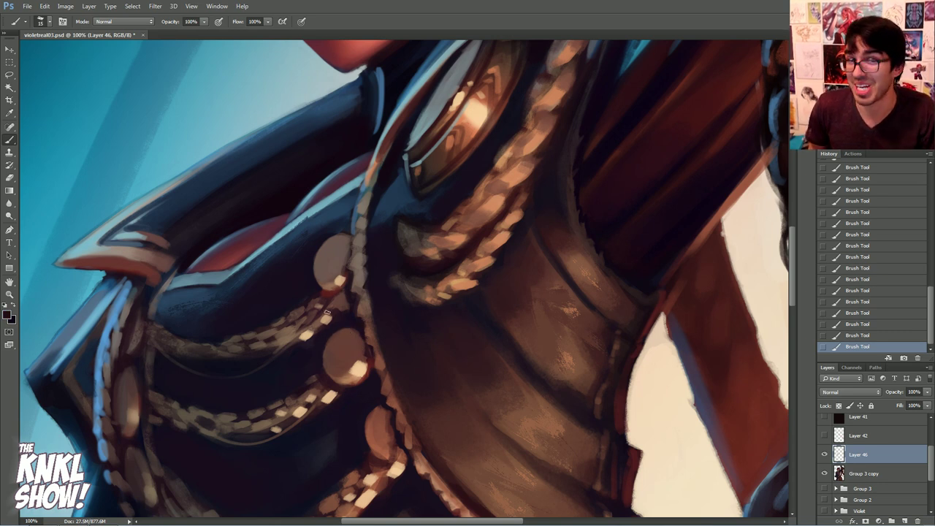
Paint over the bright links of the lowest vest chain with a sampled reddish brown
{"action": "left_click_drag", "start_coordinate": [323, 389], "coordinate": [418, 329]}
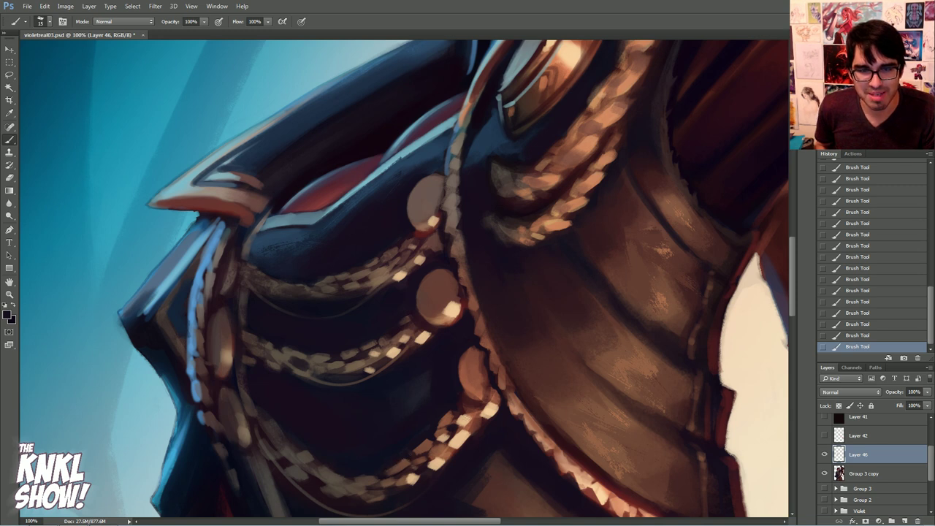
{"action": "left_click", "coordinate": [464, 436], "text": "alt"}
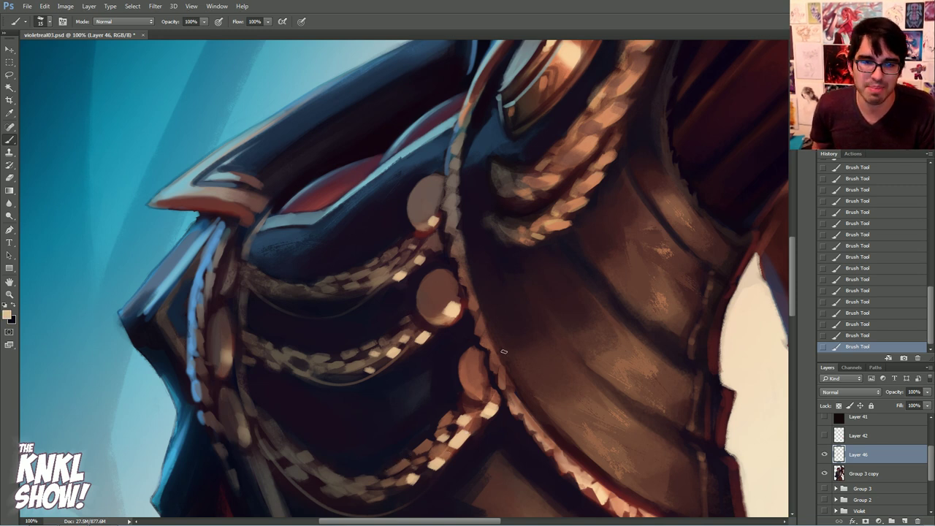
{"action": "left_click", "coordinate": [456, 417], "text": "alt"}
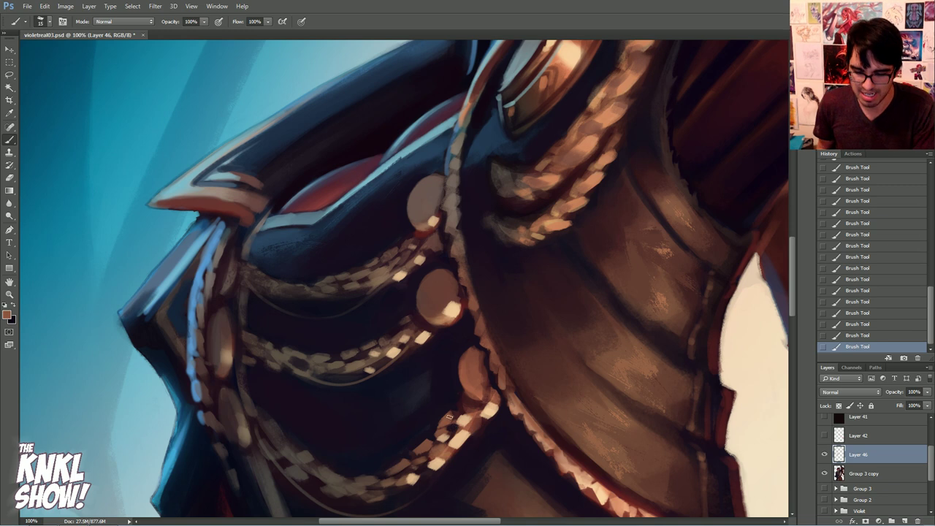
{"action": "left_click_drag", "start_coordinate": [458, 441], "coordinate": [469, 417]}
{"action": "left_click_drag", "start_coordinate": [443, 458], "coordinate": [434, 465]}
{"action": "left_click_drag", "start_coordinate": [484, 416], "coordinate": [491, 409]}
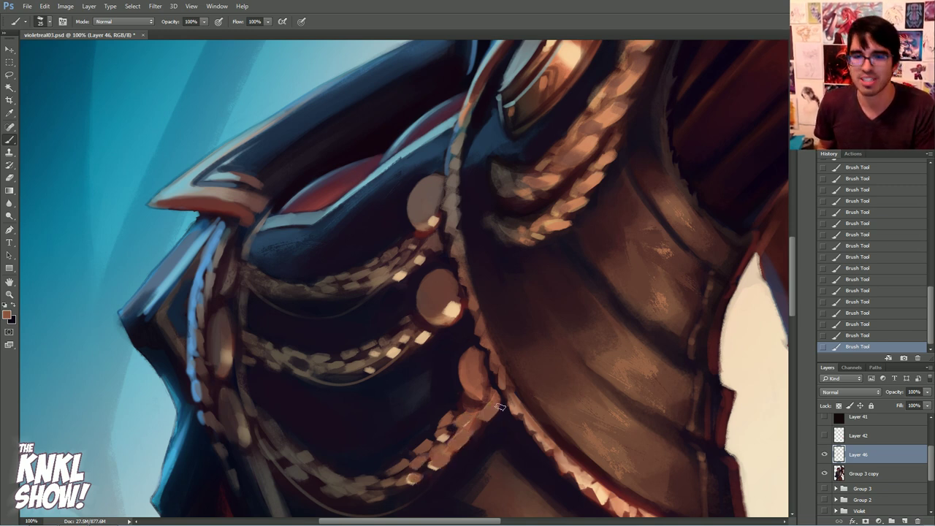
Repaint the bright links of the lowest vest chain in a sampled light peach with a 20 px brush
{"action": "left_click", "coordinate": [577, 468], "text": "alt"}
{"action": "key", "text": "]"}
{"action": "mouse_move", "coordinate": [496, 407]}
{"action": "left_mouse_down"}
{"action": "mouse_move", "coordinate": [465, 418]}
{"action": "mouse_move", "coordinate": [465, 436]}
{"action": "mouse_move", "coordinate": [441, 440]}
{"action": "left_mouse_up"}
{"action": "left_click_drag", "start_coordinate": [442, 461], "coordinate": [434, 466]}
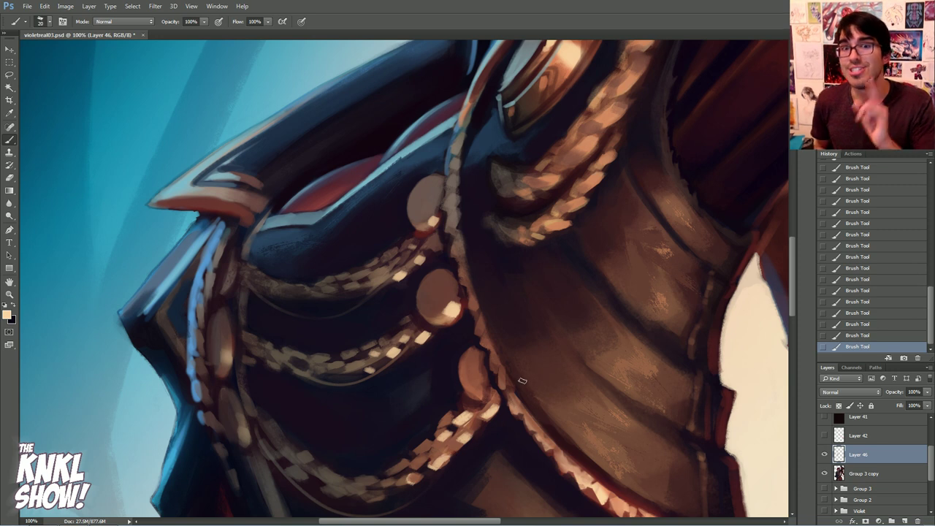
Define the gaps and links of the lowest vest chain with sampled dark and brown tones, using a brush of 10 to 15 px
{"action": "left_click", "coordinate": [461, 453], "text": "alt"}
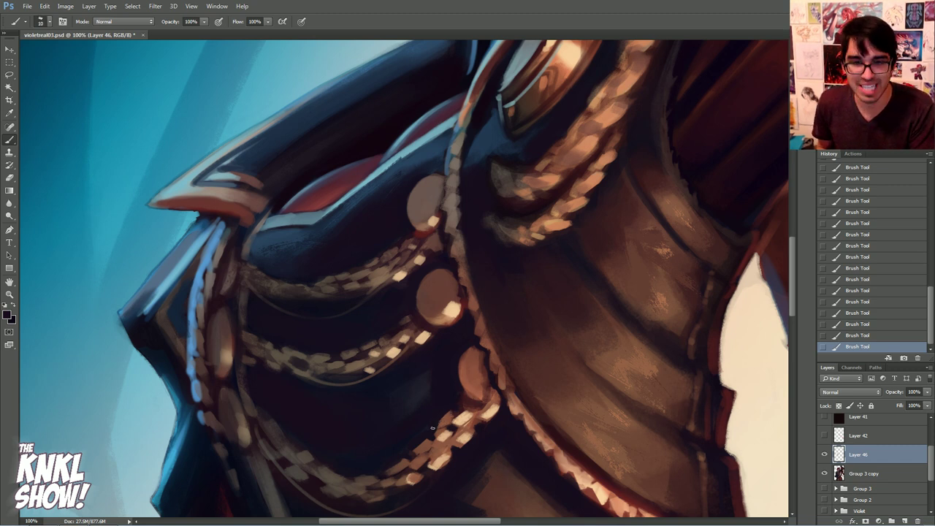
{"action": "key", "text": "bracketleft"}
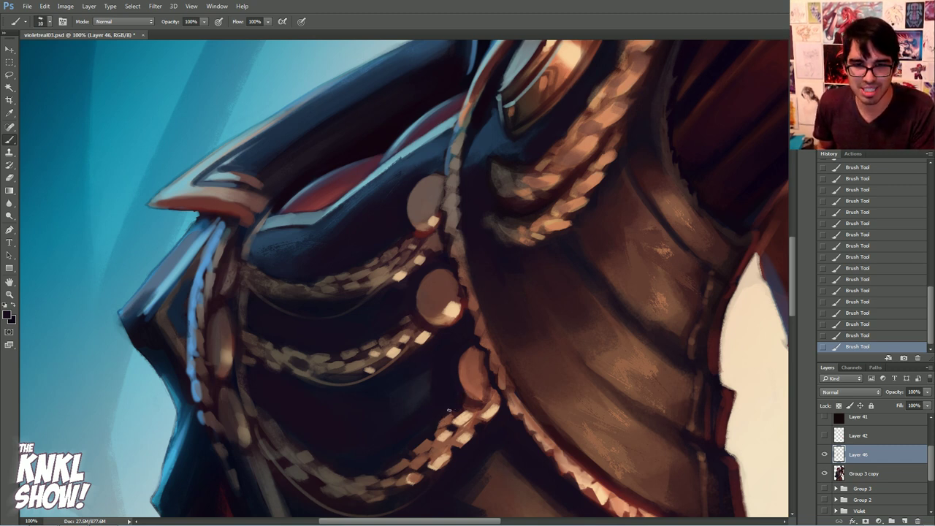
{"action": "key", "text": "bracketright"}
{"action": "left_click", "coordinate": [443, 437], "text": "alt"}
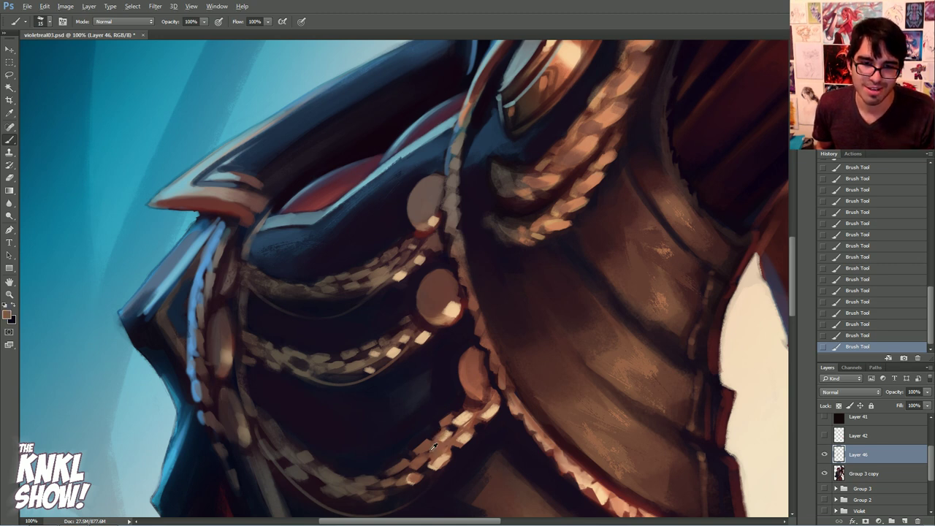
{"action": "left_click", "coordinate": [724, 223], "text": "alt"}
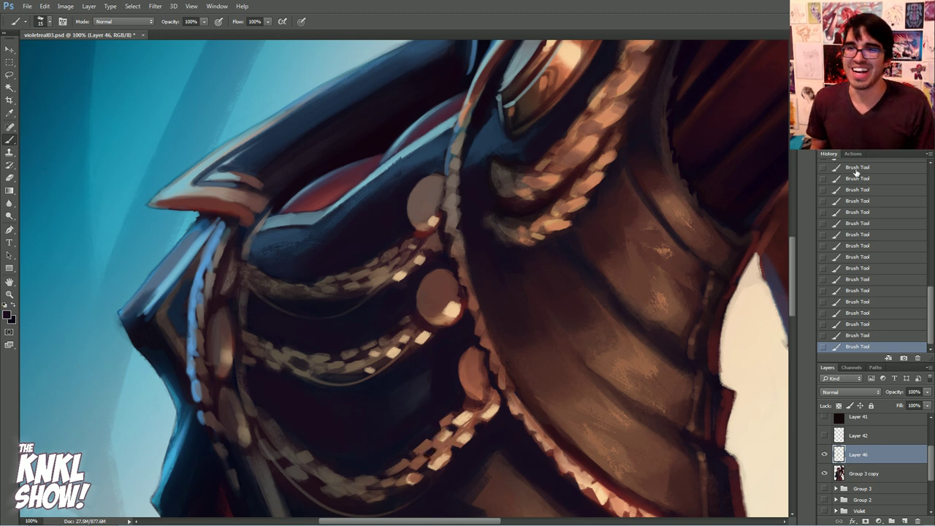
Compare the vest and chains with and without Layer 46 by toggling the layer's visibility repeatedly
{"action": "key", "text": "ctrl+minus"}
{"action": "left_click_drag", "start_coordinate": [724, 223], "coordinate": [609, 238]}
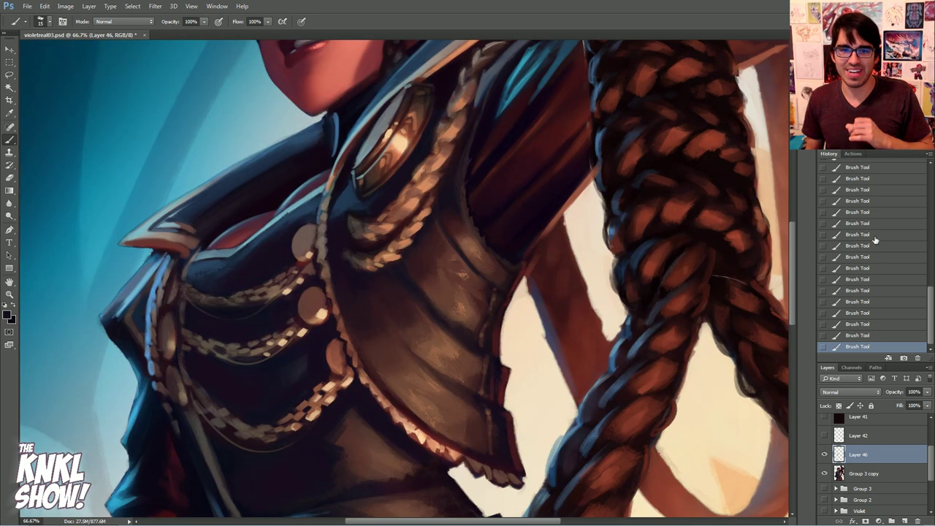
{"action": "left_click", "coordinate": [824, 455]}
{"action": "left_click", "coordinate": [824, 455]}
{"action": "left_click", "coordinate": [825, 455]}
{"action": "left_click", "coordinate": [824, 455]}
{"action": "left_click", "coordinate": [824, 454]}
{"action": "left_click", "coordinate": [824, 455]}
{"action": "left_click", "coordinate": [824, 454]}
{"action": "left_click", "coordinate": [824, 455]}
{"action": "left_click", "coordinate": [824, 454]}
{"action": "left_click", "coordinate": [824, 454]}
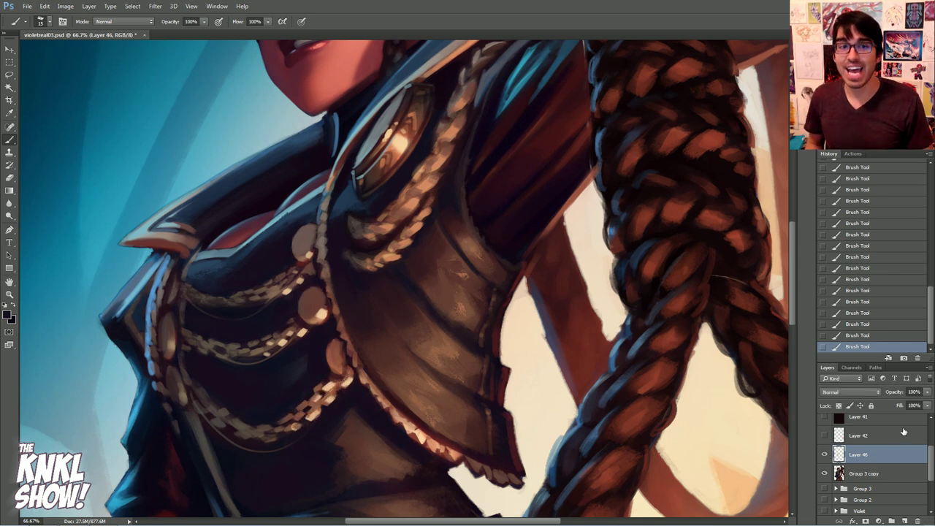
Create a new layer above Layer 46 and sample a reddish brown from the leather at the waist
{"action": "key", "text": "ctrl+shift+n"}
{"action": "key", "text": "Return"}
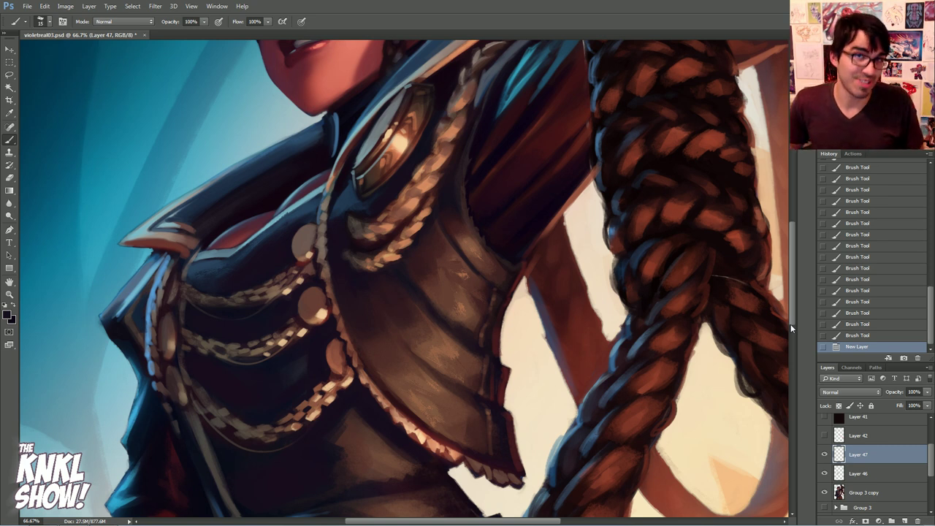
{"action": "scroll", "coordinate": [404, 279], "scroll_direction": "down", "scroll_amount": 7}
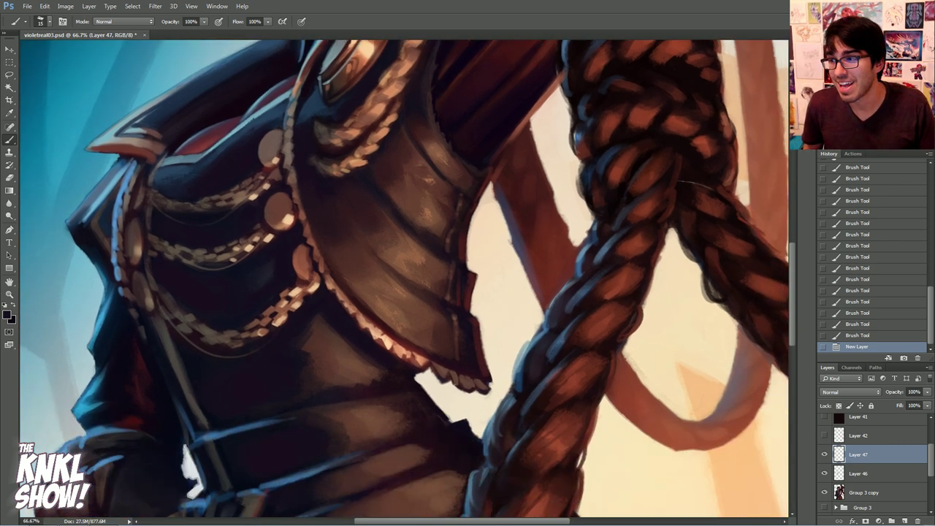
{"action": "scroll", "coordinate": [402, 281], "scroll_direction": "up", "scroll_amount": 2}
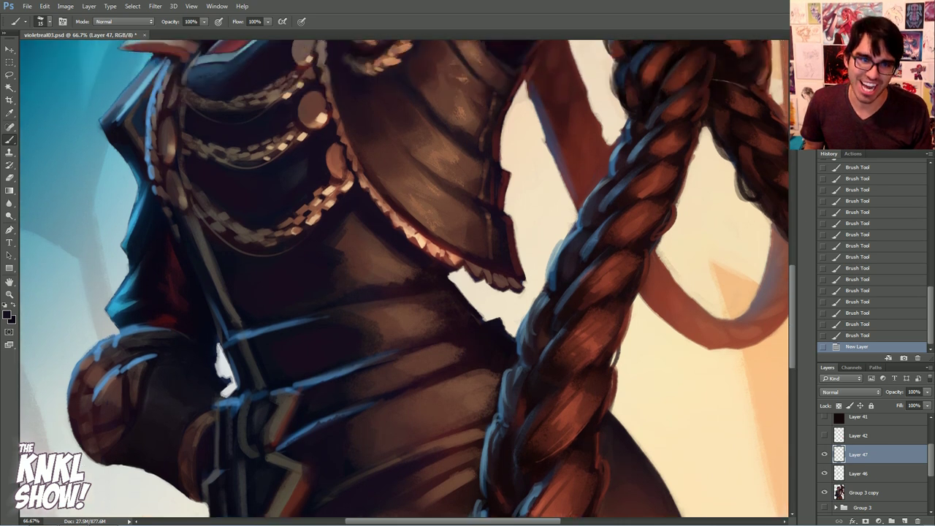
{"action": "left_click", "coordinate": [381, 286], "text": "alt"}
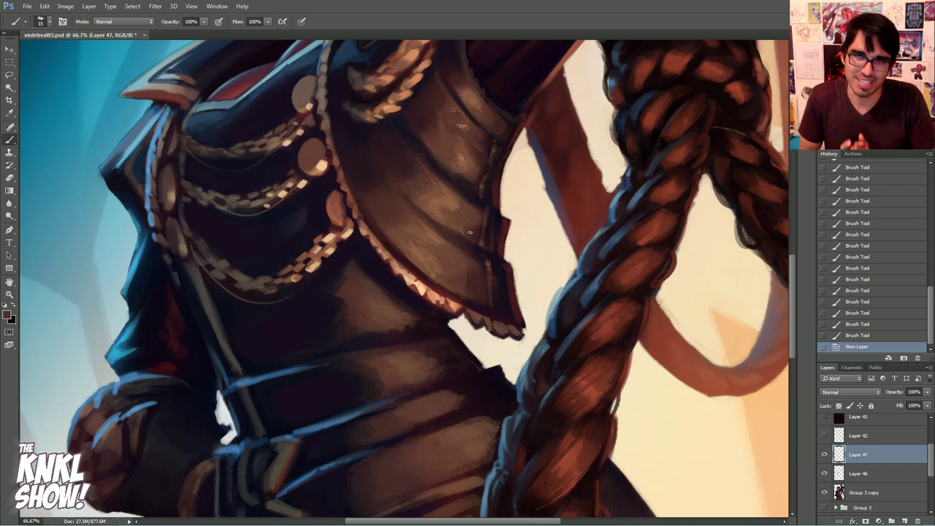
{"action": "left_click_drag", "start_coordinate": [621, 124], "coordinate": [640, 178]}
{"action": "key", "text": "ctrl+plus"}
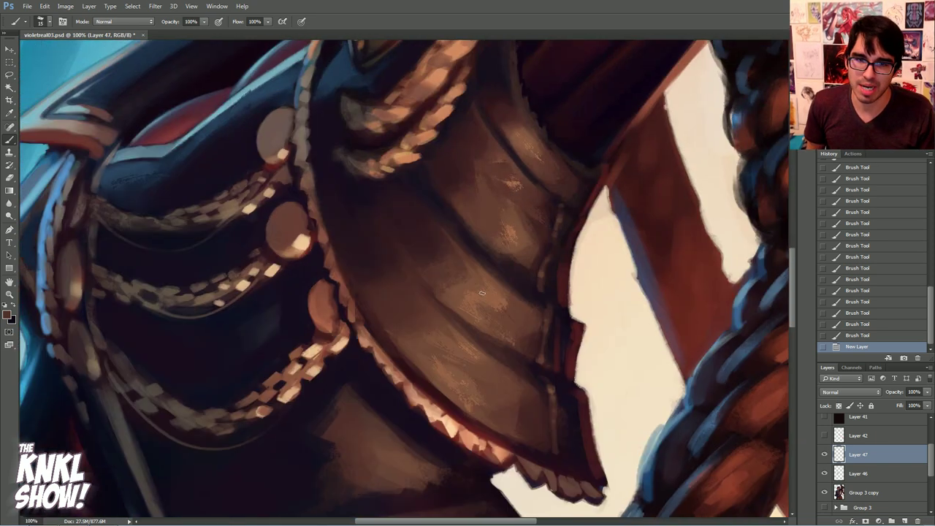
Circle the textured leather panel of the vest with a red (e52141) brush line and remove the line again
{"action": "left_click", "coordinate": [488, 292], "text": "alt"}
{"action": "left_click", "coordinate": [12, 306]}
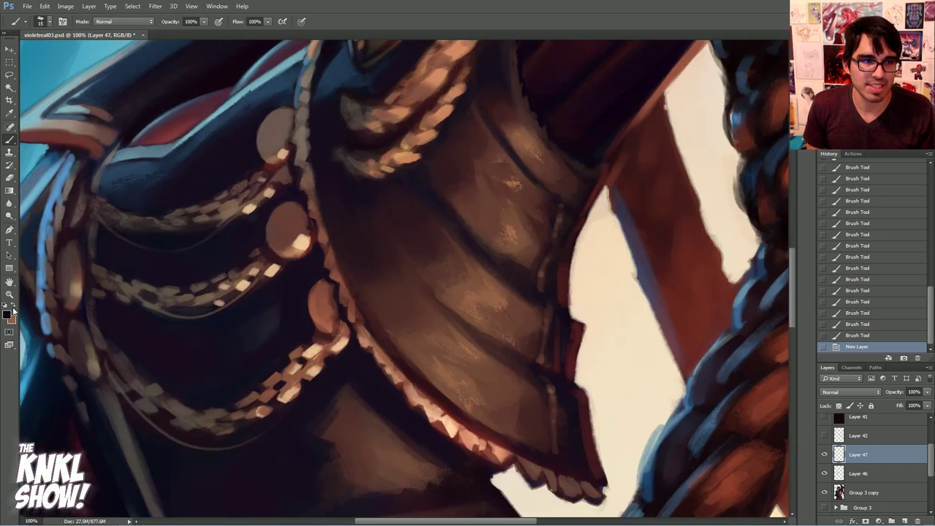
{"action": "left_click", "coordinate": [6, 316]}
{"action": "left_click_drag", "start_coordinate": [687, 228], "coordinate": [694, 204]}
{"action": "left_click", "coordinate": [732, 195]}
{"action": "left_click", "coordinate": [786, 190]}
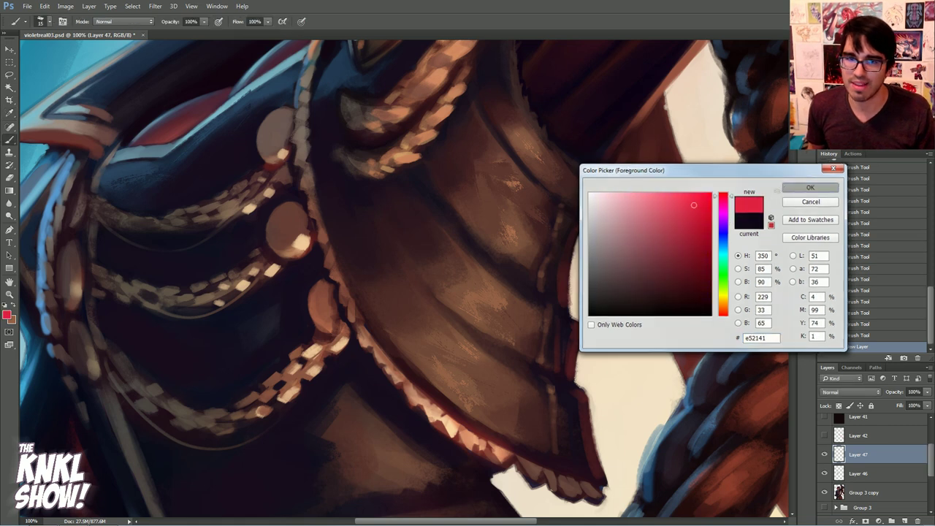
{"action": "key", "text": "b"}
{"action": "mouse_move", "coordinate": [495, 438]}
{"action": "left_mouse_down"}
{"action": "mouse_move", "coordinate": [523, 346]}
{"action": "mouse_move", "coordinate": [582, 168]}
{"action": "mouse_move", "coordinate": [473, 108]}
{"action": "mouse_move", "coordinate": [389, 230]}
{"action": "mouse_move", "coordinate": [421, 388]}
{"action": "left_mouse_up"}
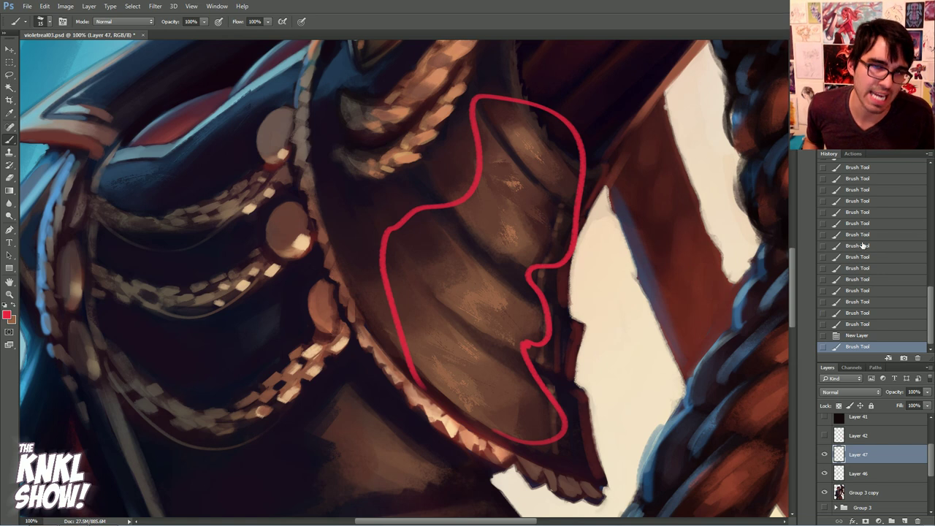
{"action": "left_click", "coordinate": [857, 336]}
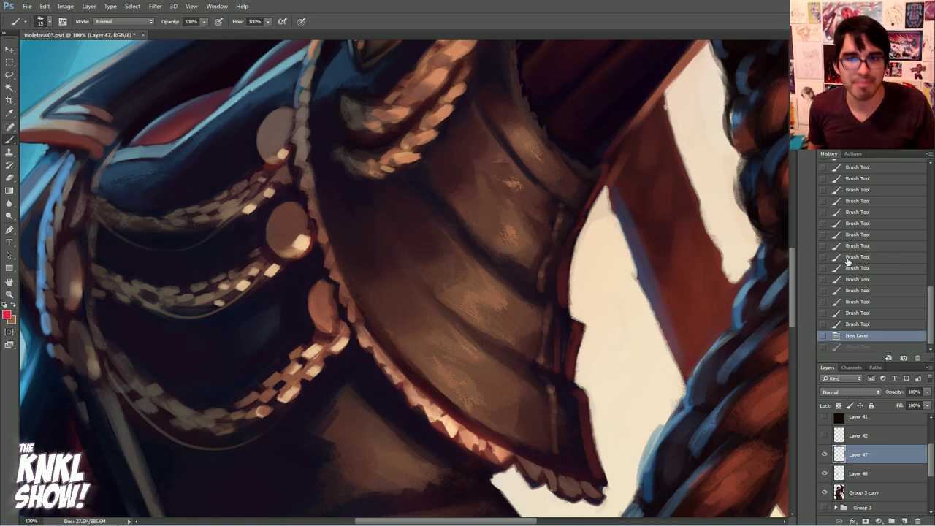
Stipple small light scratch marks onto the brown leather below the lowest chain with a sampled colour and a small brush
{"action": "left_click_drag", "start_coordinate": [748, 206], "coordinate": [768, 155]}
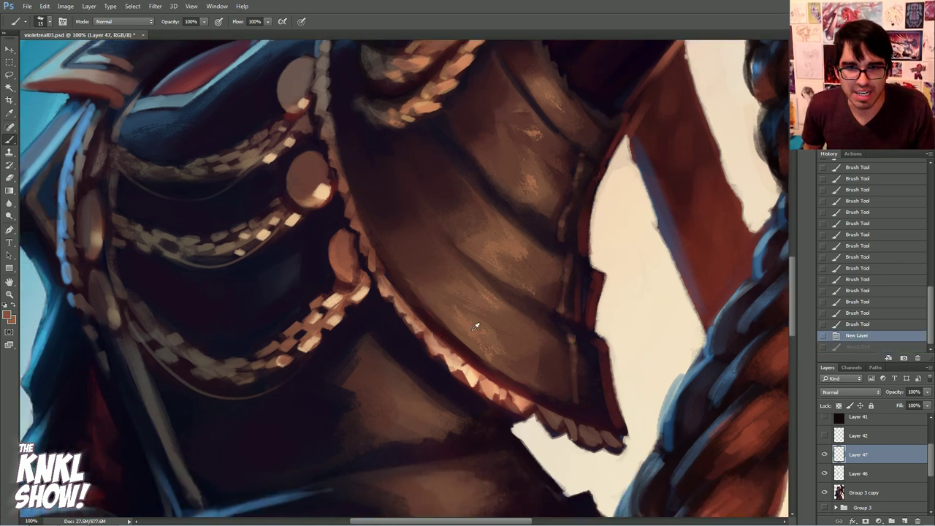
{"action": "scroll", "coordinate": [468, 337], "scroll_direction": "down", "scroll_amount": 2}
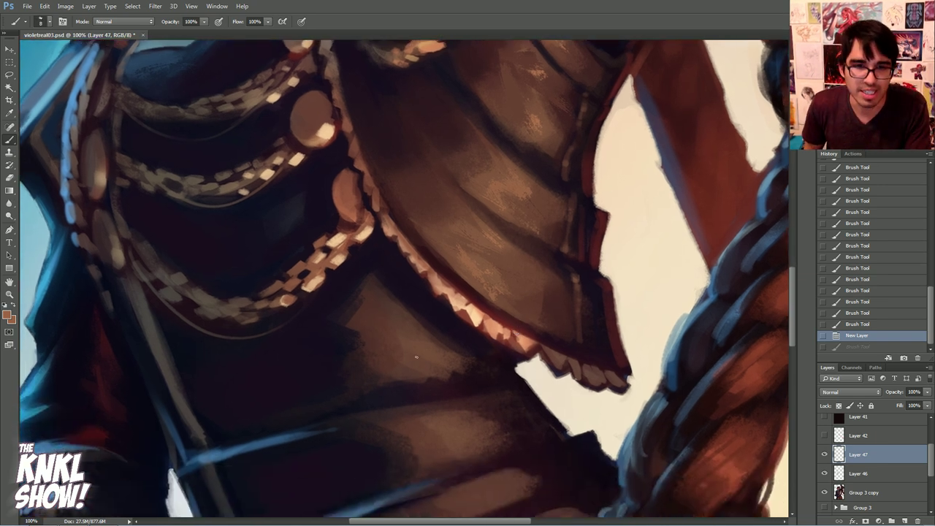
{"action": "mouse_move", "coordinate": [428, 356]}
{"action": "left_mouse_down"}
{"action": "mouse_move", "coordinate": [436, 367]}
{"action": "mouse_move", "coordinate": [411, 354]}
{"action": "left_mouse_up"}
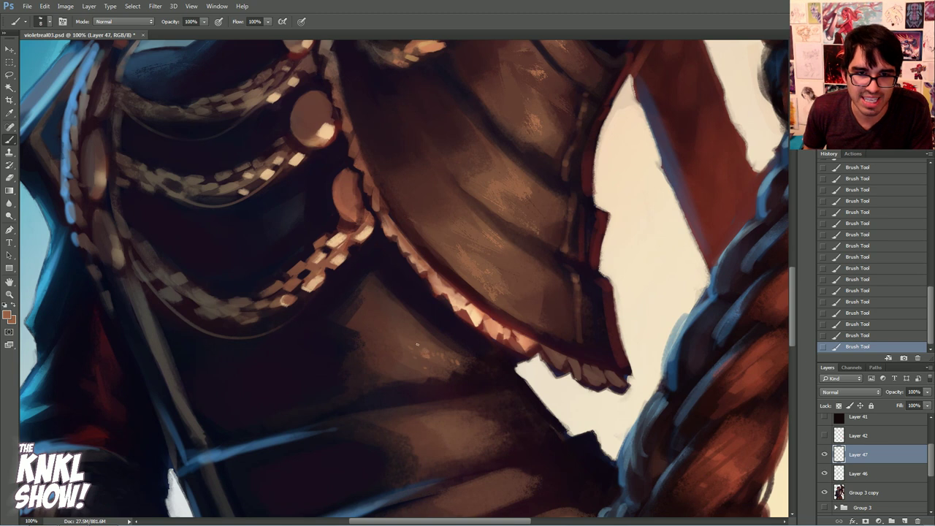
{"action": "mouse_move", "coordinate": [717, 525]}
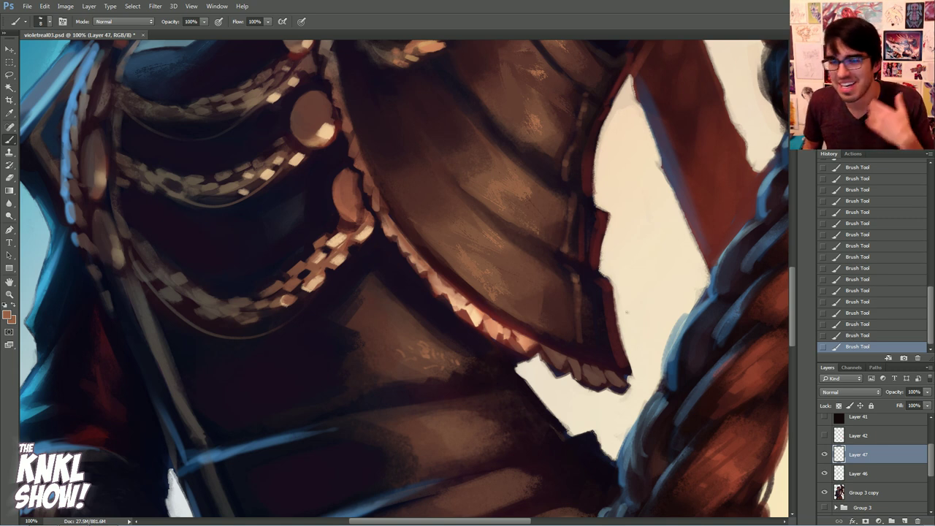
Switch to the K Hard brush and dot small marks on the leather below the vest's edge
{"action": "right_click", "coordinate": [517, 349]}
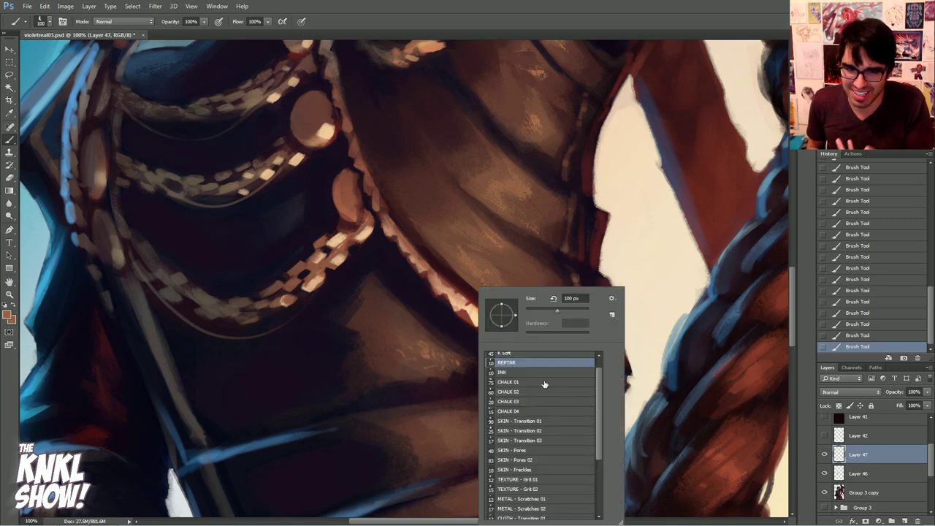
{"action": "left_click_drag", "start_coordinate": [598, 394], "coordinate": [597, 380]}
{"action": "left_click", "coordinate": [515, 357]}
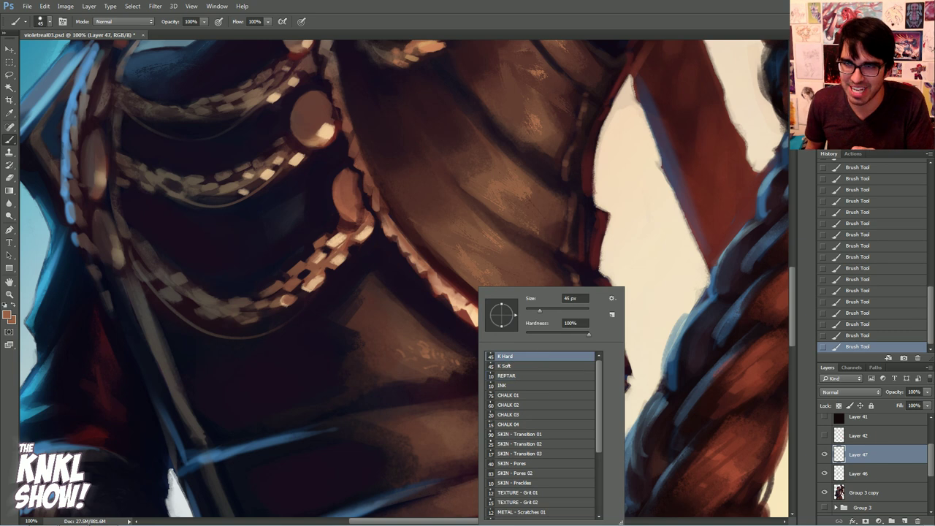
{"action": "key", "text": "Return"}
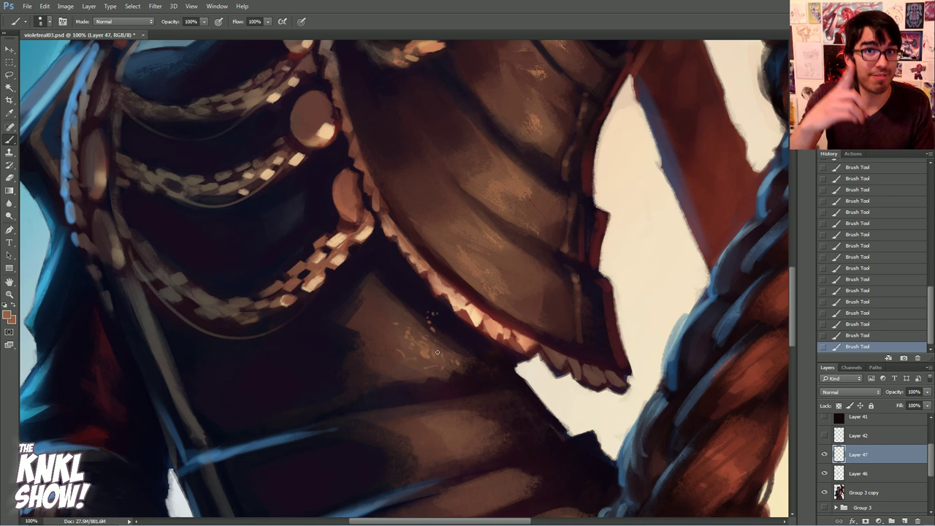
Step back through the history to undo the test speckles on the waist leather and erase the remaining marks
{"action": "left_click", "coordinate": [864, 258]}
{"action": "left_click_drag", "start_coordinate": [929, 313], "coordinate": [931, 235]}
{"action": "left_click", "coordinate": [876, 244]}
{"action": "left_click", "coordinate": [880, 212]}
{"action": "left_click", "coordinate": [883, 226]}
{"action": "left_click", "coordinate": [893, 190]}
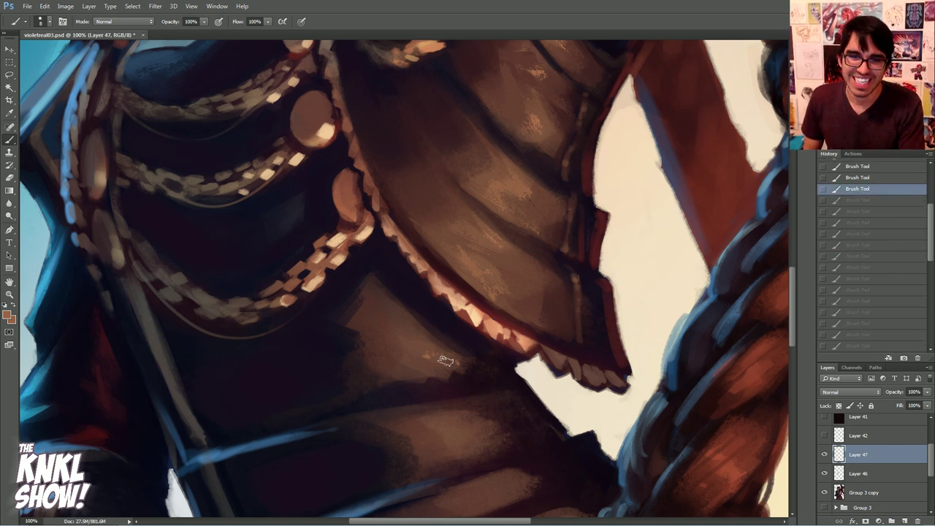
{"action": "left_click_drag", "start_coordinate": [468, 362], "coordinate": [459, 378]}
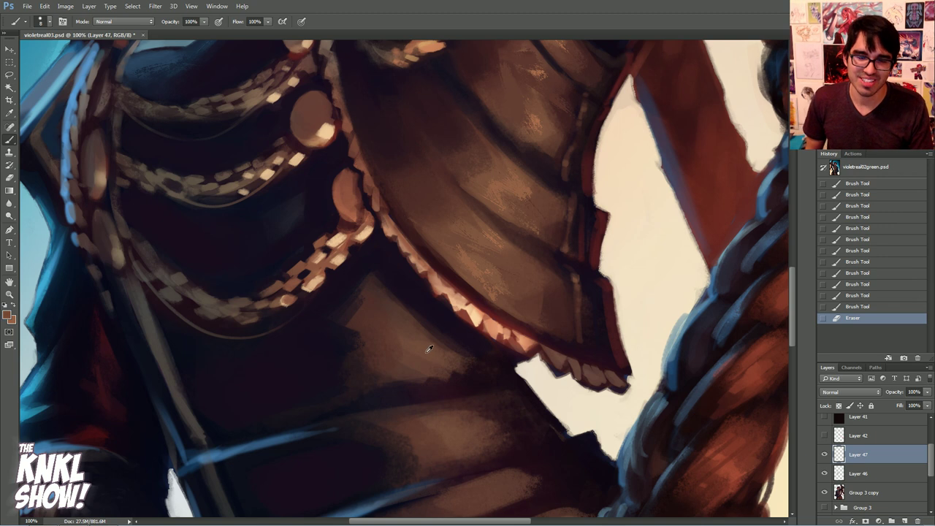
Brush sampled browns over the upper leather folds of the corset with the CHALK 01 brush at 75 to 100 px
{"action": "right_click", "coordinate": [485, 379]}
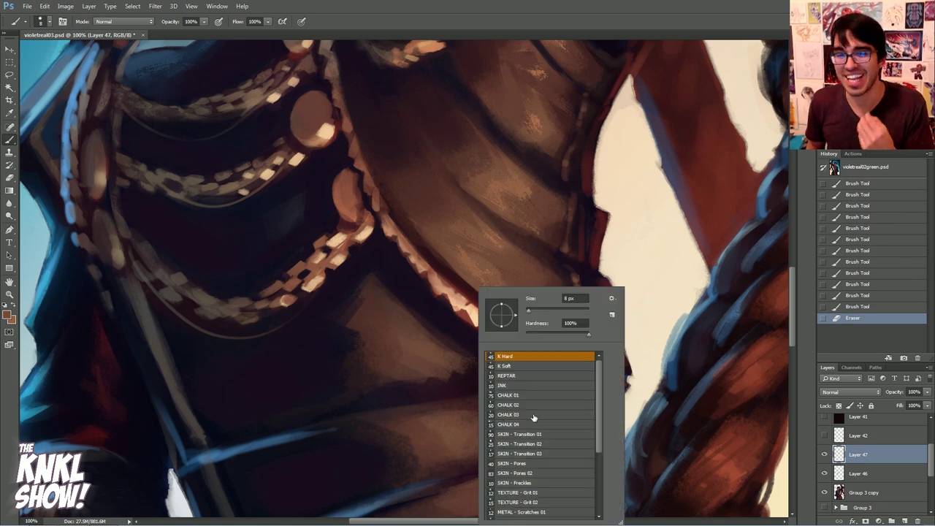
{"action": "left_click", "coordinate": [514, 397]}
{"action": "left_click_drag", "start_coordinate": [505, 293], "coordinate": [515, 293]}
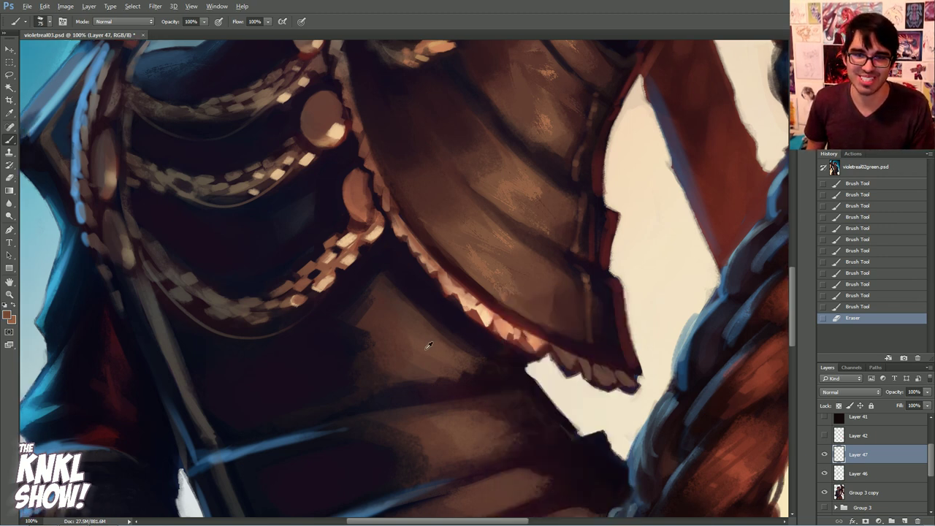
{"action": "left_click_drag", "start_coordinate": [452, 363], "coordinate": [444, 277]}
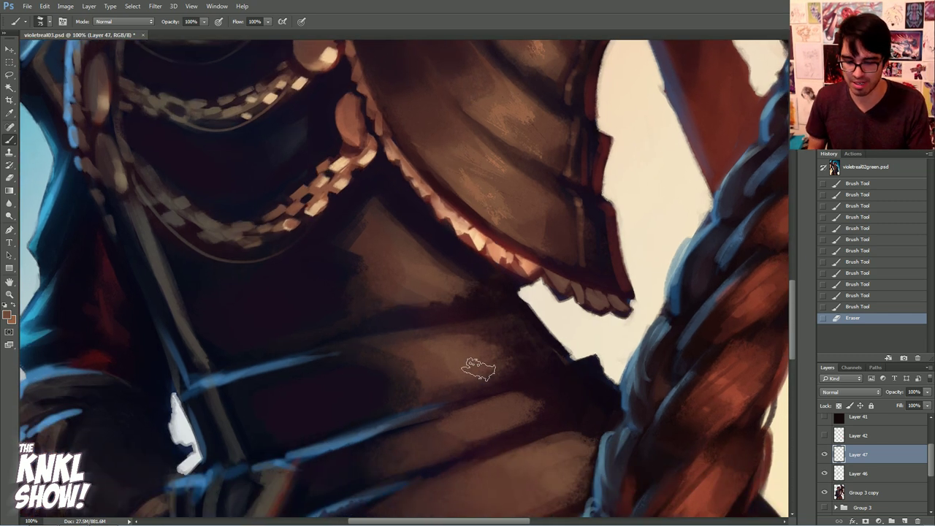
{"action": "left_click_drag", "start_coordinate": [487, 355], "coordinate": [515, 345]}
{"action": "left_click_drag", "start_coordinate": [504, 343], "coordinate": [488, 337]}
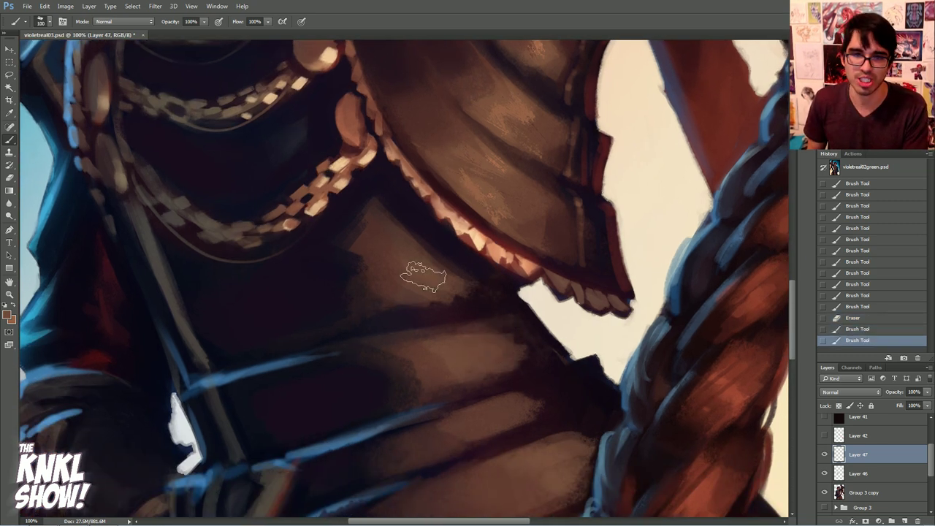
{"action": "left_click_drag", "start_coordinate": [429, 261], "coordinate": [413, 247]}
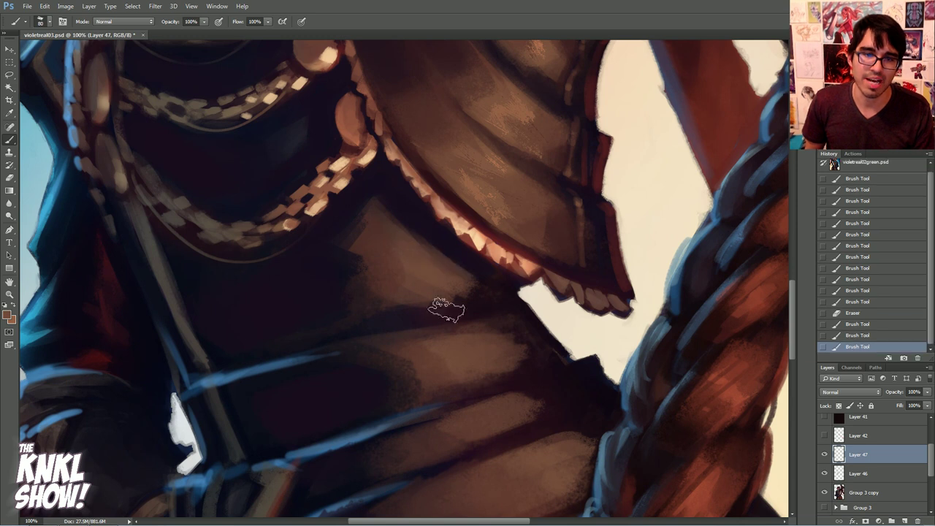
{"action": "left_click_drag", "start_coordinate": [445, 349], "coordinate": [441, 356]}
Blend lighter and darker browns across the corset's leather bands with the chalk brush at 50 to 100 px
{"action": "key", "text": "ctrl+minus"}
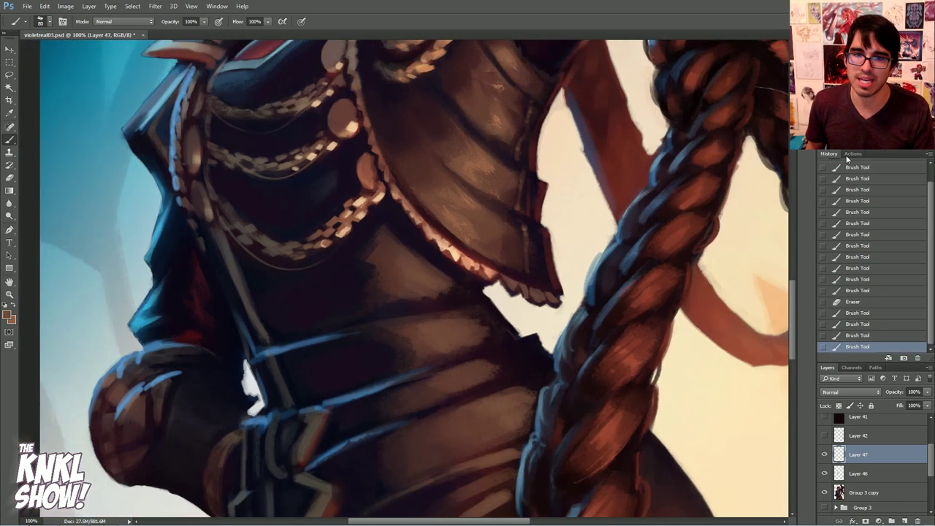
{"action": "key", "text": "]"}
{"action": "mouse_move", "coordinate": [487, 362]}
{"action": "left_mouse_down"}
{"action": "mouse_move", "coordinate": [512, 359]}
{"action": "mouse_move", "coordinate": [487, 364]}
{"action": "left_mouse_up"}
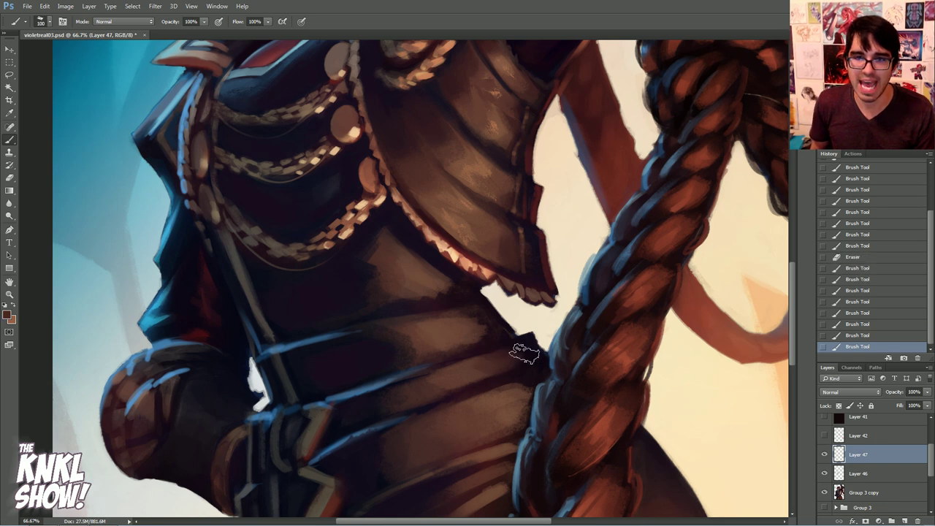
{"action": "left_click_drag", "start_coordinate": [478, 329], "coordinate": [436, 275]}
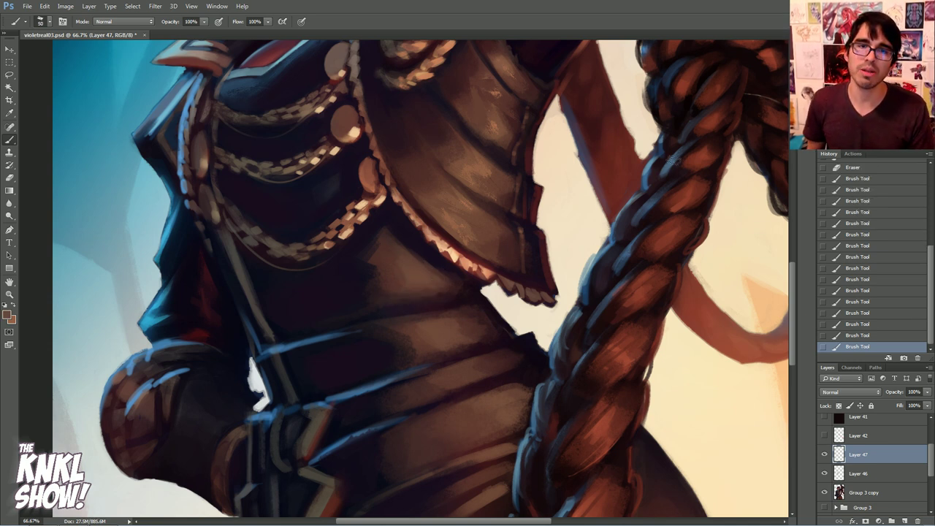
Add light brown scratches to the corset's upper leather fold with the METAL - Scratches 01 brush at about 80 px
{"action": "key", "text": "ctrl+1"}
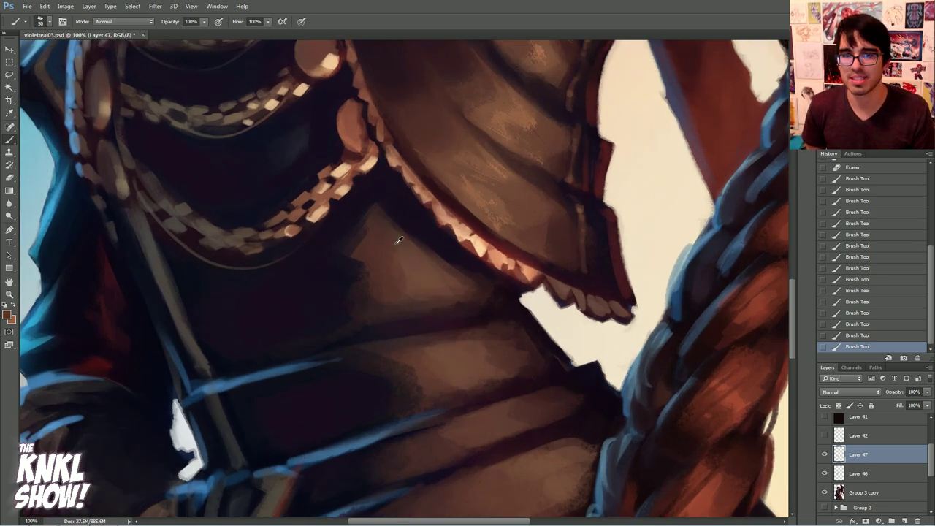
{"action": "right_click", "coordinate": [460, 289]}
{"action": "scroll", "coordinate": [566, 410], "scroll_direction": "down", "scroll_amount": 5}
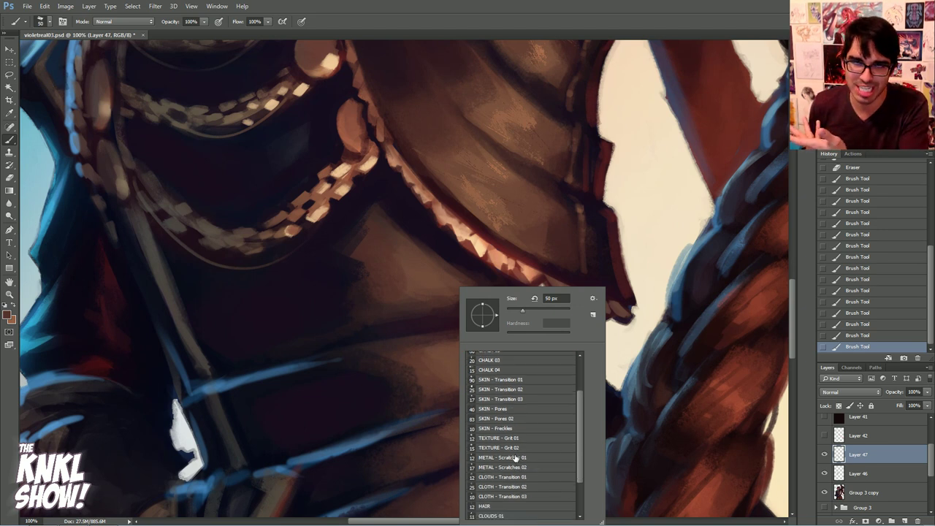
{"action": "left_click", "coordinate": [515, 458]}
{"action": "key", "text": "Return"}
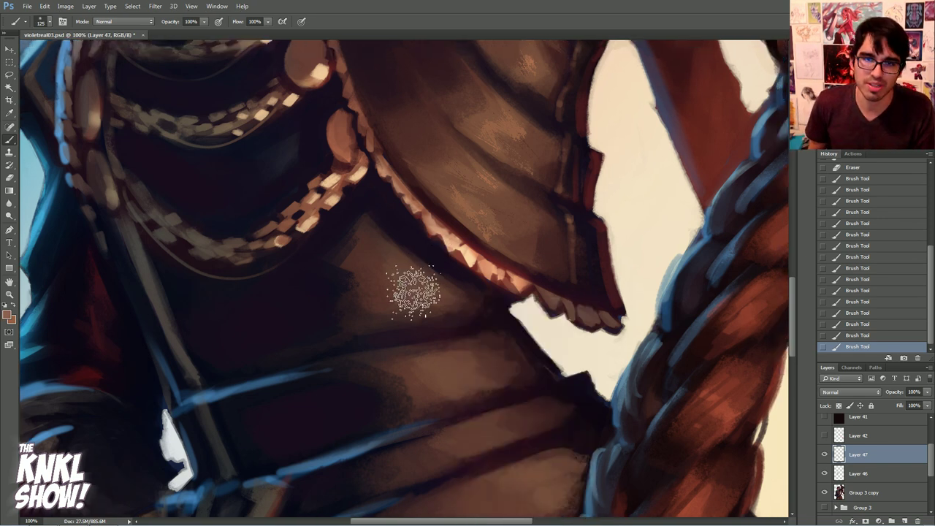
{"action": "key", "text": "bracketleft"}
{"action": "key", "text": "bracketleft"}
{"action": "key", "text": "bracketleft"}
{"action": "left_click_drag", "start_coordinate": [444, 303], "coordinate": [468, 304]}
{"action": "key", "text": "bracketright"}
{"action": "mouse_move", "coordinate": [398, 308]}
{"action": "left_mouse_down"}
{"action": "mouse_move", "coordinate": [458, 305]}
{"action": "mouse_move", "coordinate": [420, 301]}
{"action": "mouse_move", "coordinate": [445, 299]}
{"action": "left_mouse_up"}
{"action": "key", "text": "bracketright"}
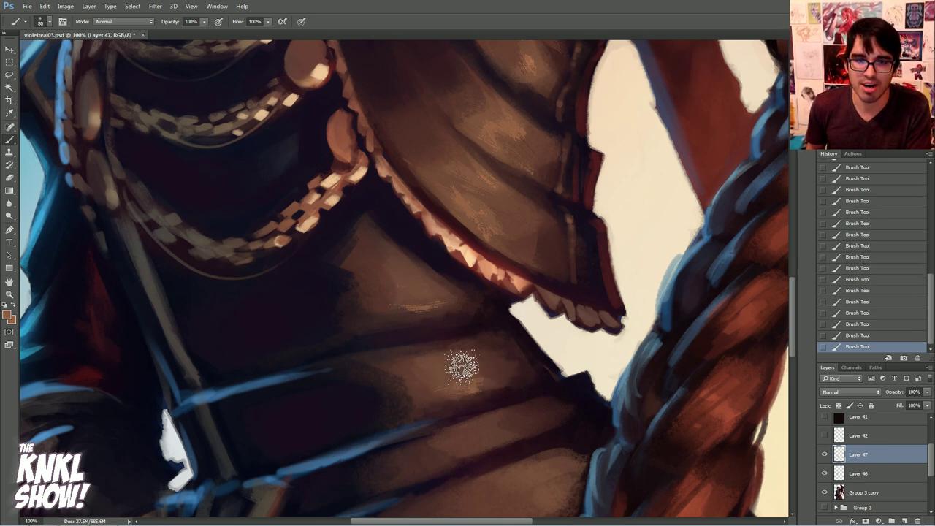
Extend the scratch texture over the corset's middle and lower leather bands in sampled browns, enlarging the brush to 100 px
{"action": "left_click_drag", "start_coordinate": [479, 372], "coordinate": [437, 385]}
{"action": "mouse_move", "coordinate": [484, 440]}
{"action": "left_mouse_down"}
{"action": "mouse_move", "coordinate": [463, 298]}
{"action": "mouse_move", "coordinate": [447, 306]}
{"action": "mouse_move", "coordinate": [488, 293]}
{"action": "left_mouse_up"}
{"action": "mouse_move", "coordinate": [504, 378]}
{"action": "left_mouse_down"}
{"action": "mouse_move", "coordinate": [549, 334]}
{"action": "mouse_move", "coordinate": [516, 358]}
{"action": "mouse_move", "coordinate": [517, 344]}
{"action": "mouse_move", "coordinate": [524, 372]}
{"action": "mouse_move", "coordinate": [498, 353]}
{"action": "left_mouse_up"}
{"action": "key", "text": "bracketright"}
{"action": "key", "text": "bracketright"}
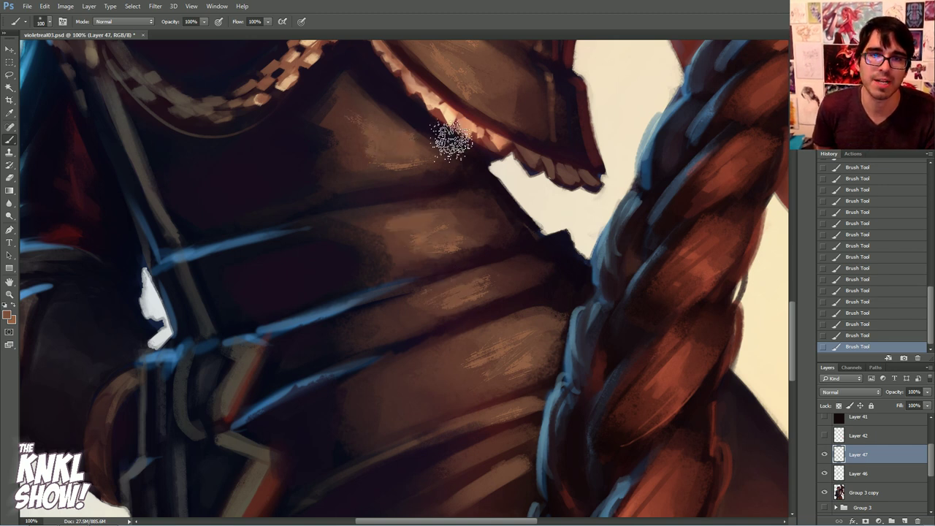
{"action": "left_click", "coordinate": [402, 237], "text": "alt"}
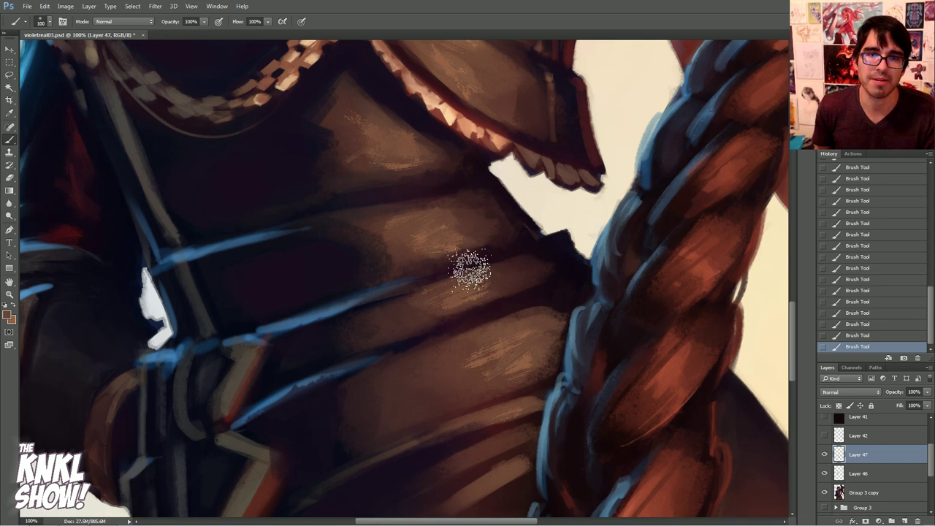
{"action": "left_click", "coordinate": [512, 281], "text": "alt"}
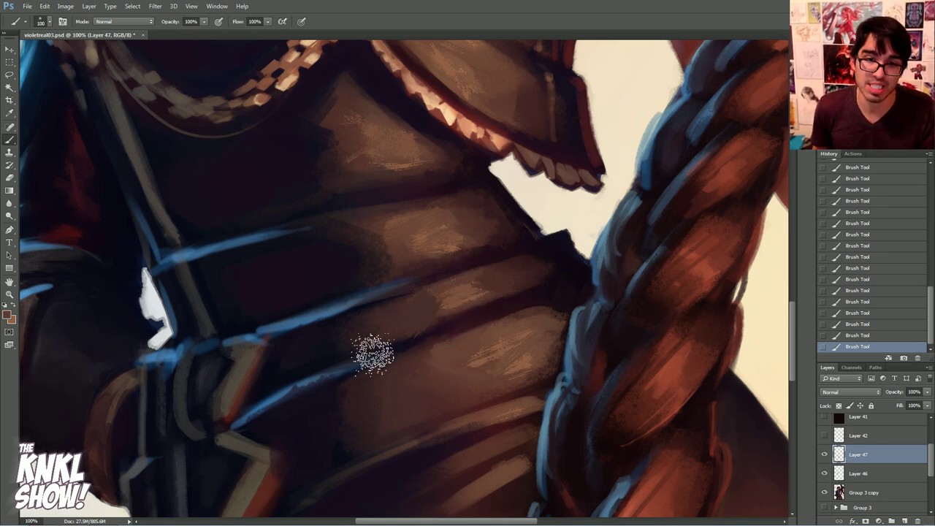
Rework the shadow-side strokes on the corset's middle and lower bands, replacing unwanted ones with darker sampled browns at 100 px
{"action": "key", "text": "space"}
{"action": "mouse_move", "coordinate": [476, 315]}
{"action": "left_mouse_down"}
{"action": "mouse_move", "coordinate": [516, 414]}
{"action": "mouse_move", "coordinate": [504, 475]}
{"action": "left_mouse_up"}
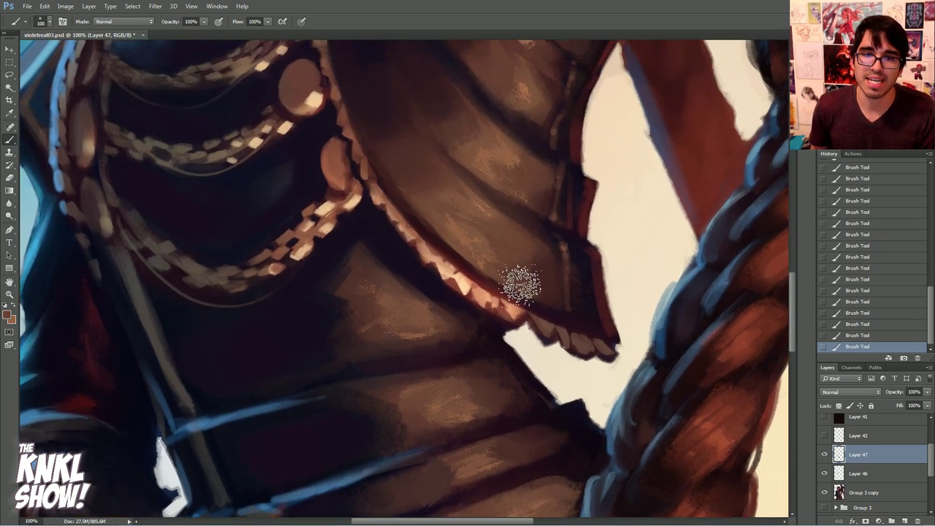
{"action": "scroll", "coordinate": [512, 299], "scroll_direction": "down", "scroll_amount": 4}
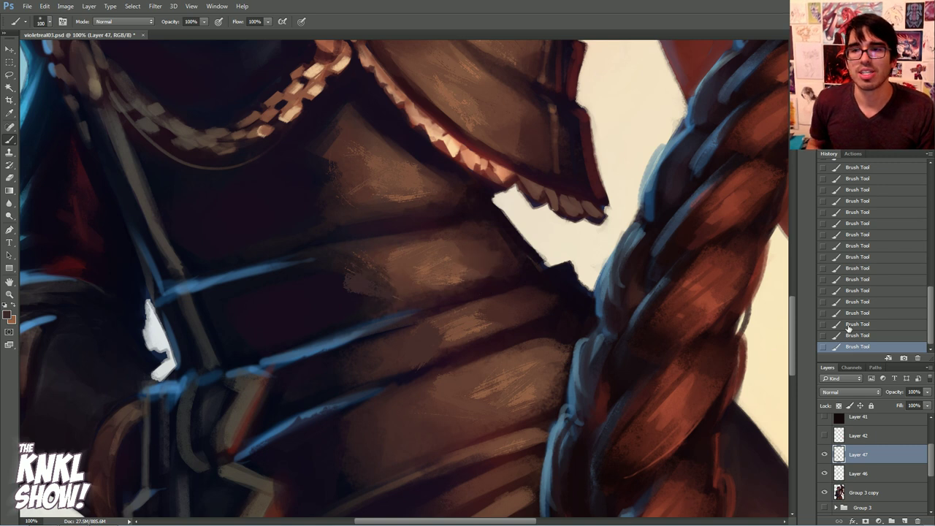
{"action": "left_click", "coordinate": [867, 337]}
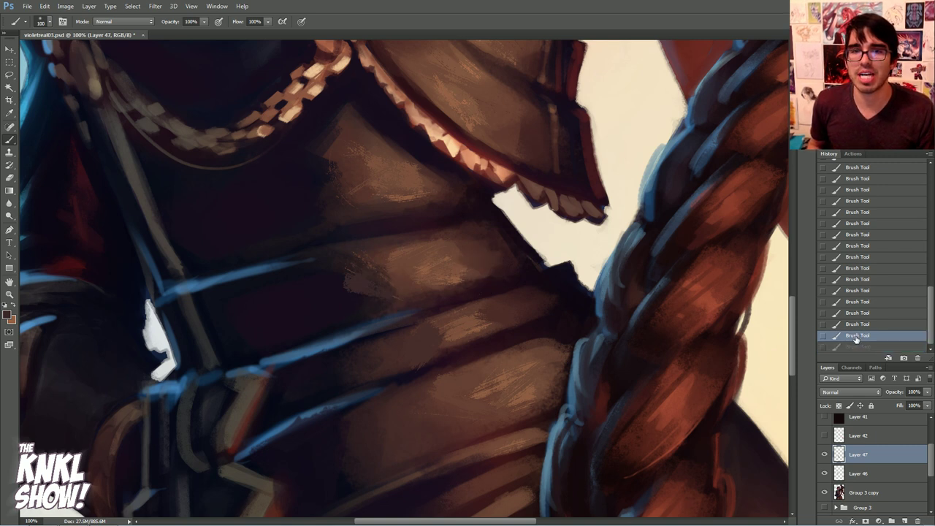
{"action": "left_click", "coordinate": [355, 355]}
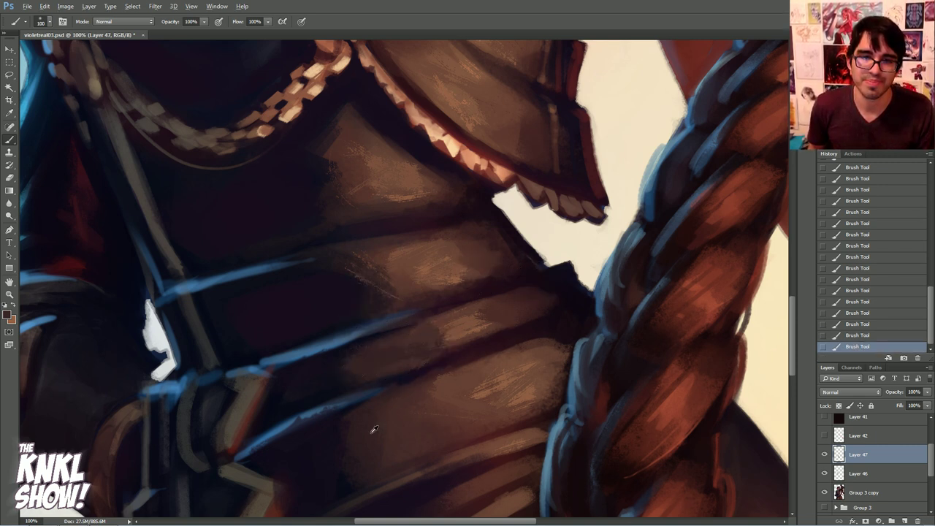
{"action": "left_click", "coordinate": [450, 425], "text": "alt"}
{"action": "left_click_drag", "start_coordinate": [379, 424], "coordinate": [441, 420]}
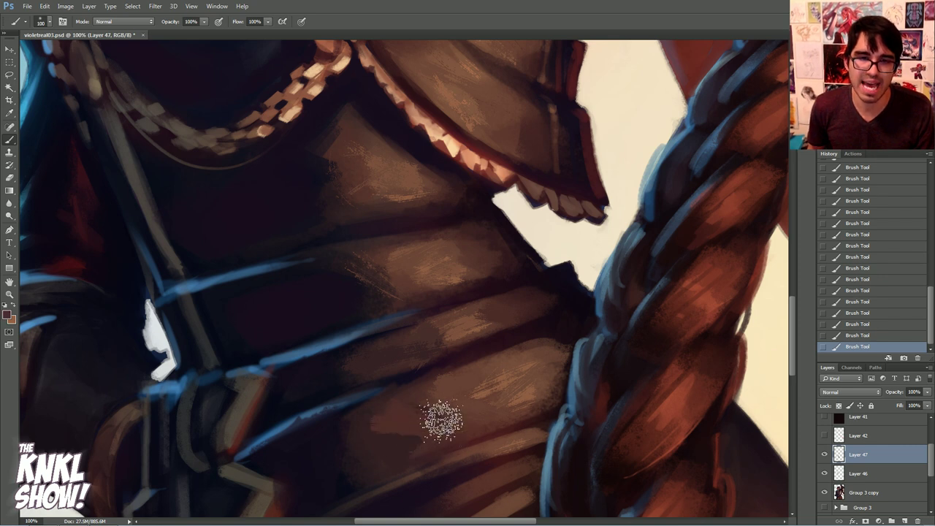
{"action": "left_click", "coordinate": [839, 334]}
{"action": "left_click", "coordinate": [382, 414], "text": "alt"}
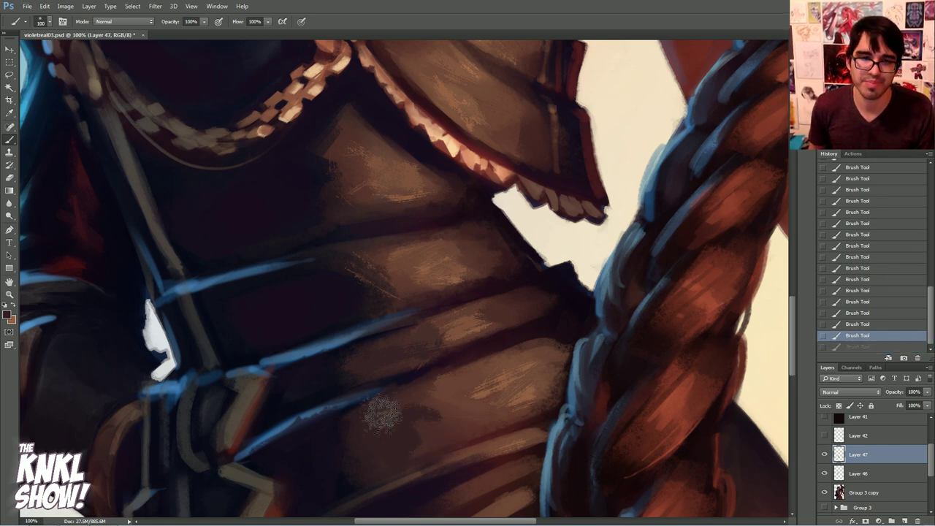
{"action": "left_click_drag", "start_coordinate": [383, 414], "coordinate": [499, 427]}
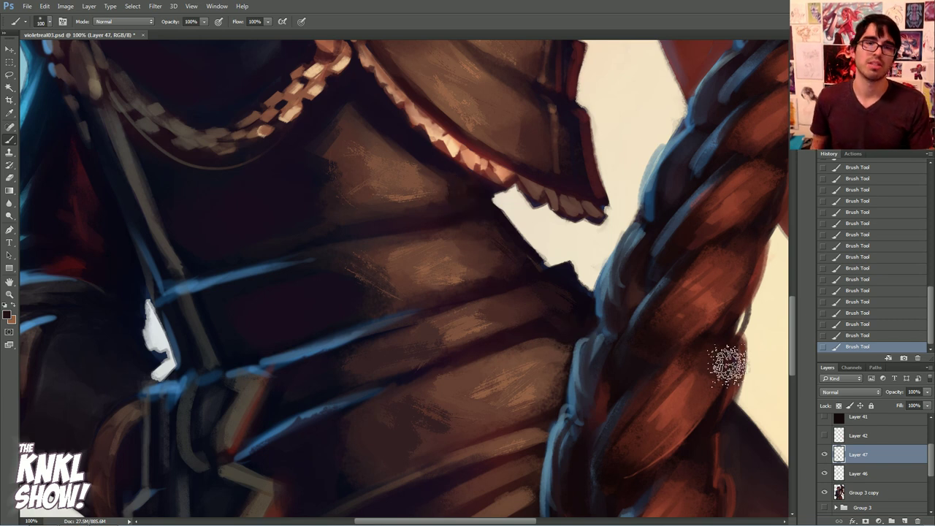
Compare the whole figure with and without the leather texture on Layer 47
{"action": "key", "text": "ctrl+minus"}
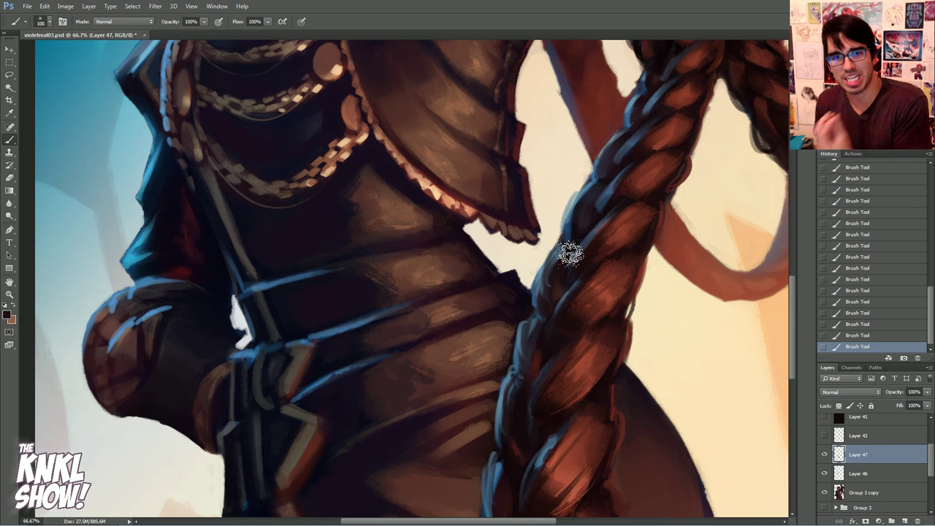
{"action": "key", "text": "ctrl+minus"}
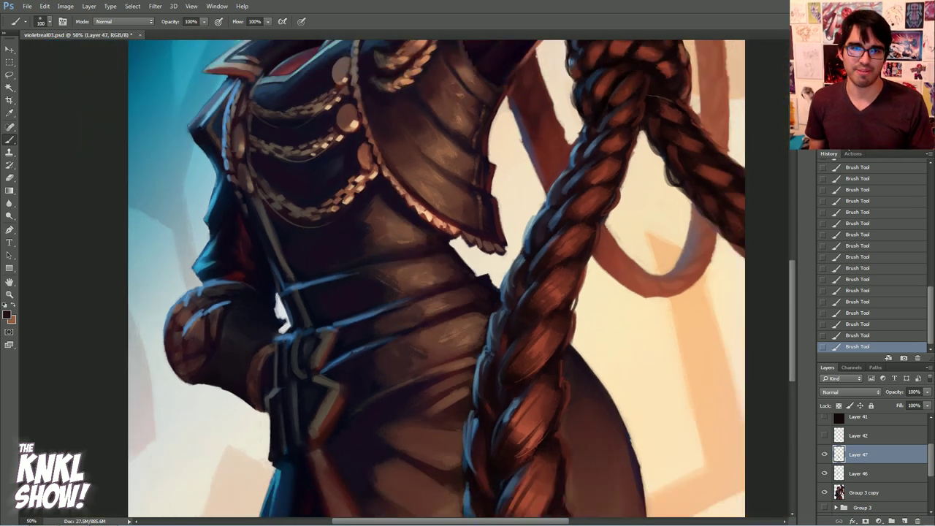
{"action": "key", "text": "ctrl+minus"}
{"action": "left_click", "coordinate": [824, 456]}
{"action": "left_click", "coordinate": [824, 455]}
{"action": "left_click", "coordinate": [824, 455]}
{"action": "left_click", "coordinate": [825, 455]}
{"action": "left_click", "coordinate": [824, 456]}
{"action": "left_click", "coordinate": [824, 455]}
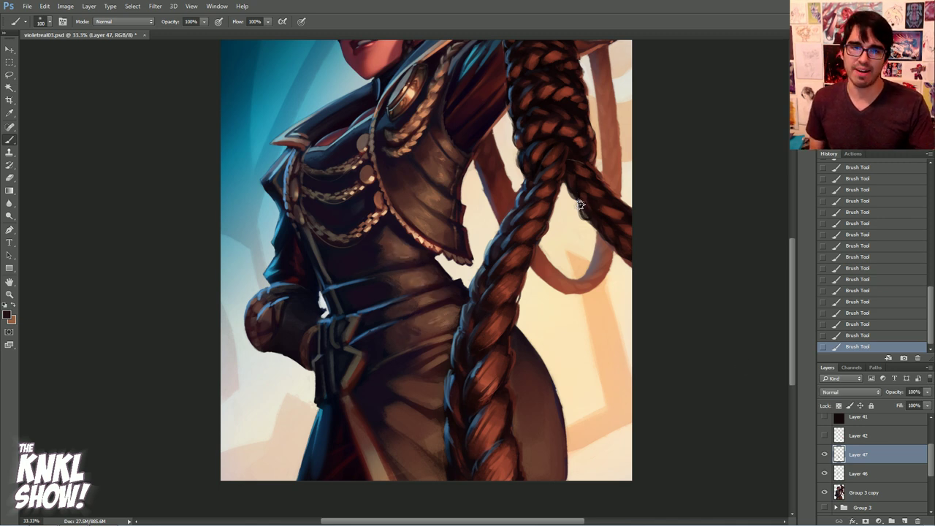
Flip the canvas horizontally and switch from the scratch brush to a ragged-edged brush at 75 px
{"action": "key", "text": "ctrl+shift+h"}
{"action": "key", "text": "ctrl+plus"}
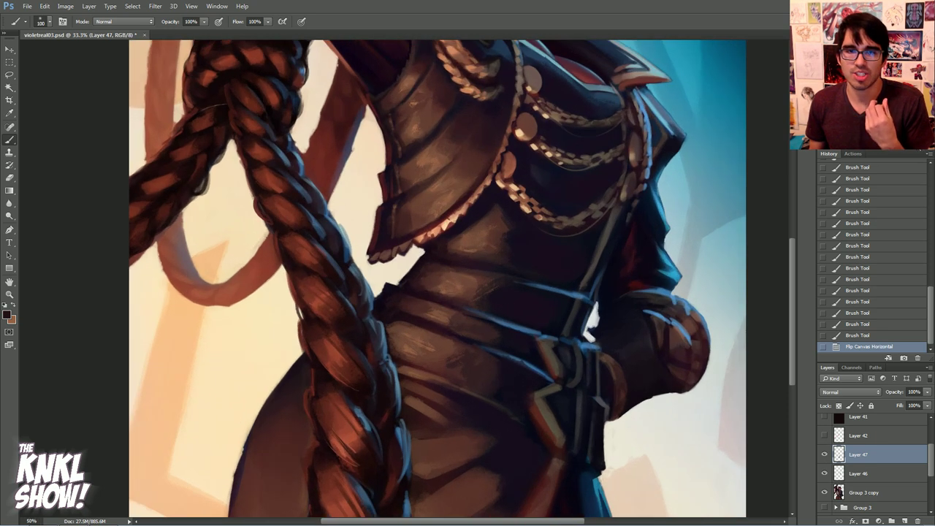
{"action": "right_click", "coordinate": [486, 288]}
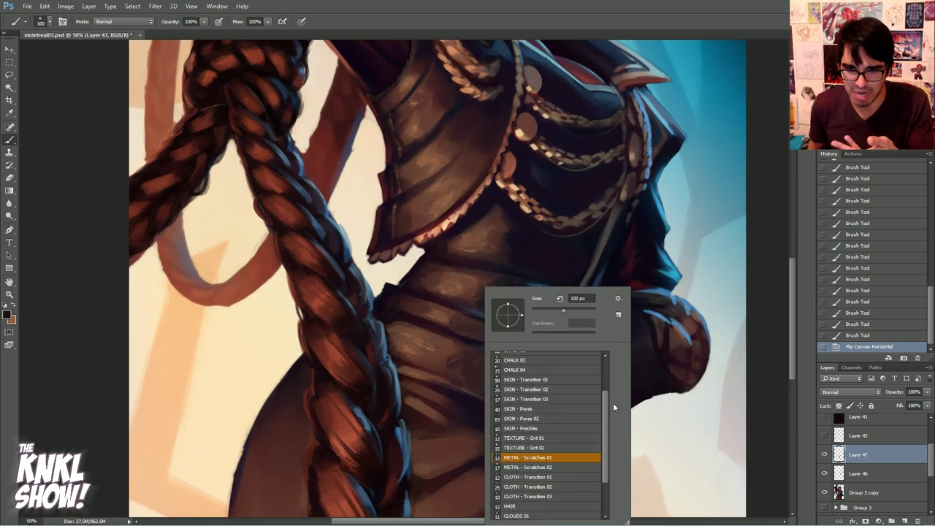
{"action": "scroll", "coordinate": [583, 386], "scroll_direction": "up", "scroll_amount": 2}
{"action": "left_click", "coordinate": [515, 401]}
{"action": "left_click", "coordinate": [515, 392]}
{"action": "left_click", "coordinate": [648, 266]}
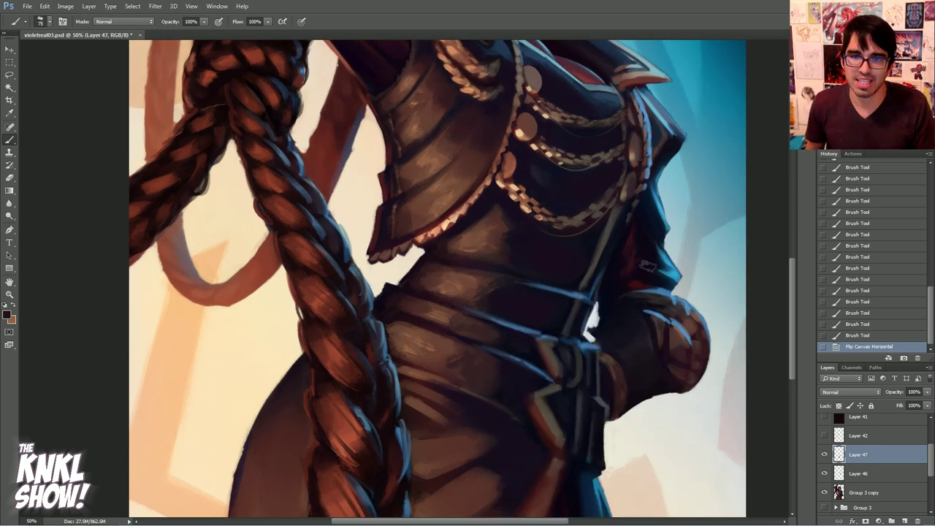
Blend sampled browns from the lit corset bands into the shadowed side, enlarging the ragged brush to 175 px
{"action": "key", "text": "]"}
{"action": "key", "text": "]"}
{"action": "key", "text": "]"}
{"action": "key", "text": "]"}
{"action": "mouse_move", "coordinate": [505, 390]}
{"action": "left_mouse_down"}
{"action": "mouse_move", "coordinate": [499, 365]}
{"action": "mouse_move", "coordinate": [491, 381]}
{"action": "mouse_move", "coordinate": [493, 346]}
{"action": "mouse_move", "coordinate": [511, 329]}
{"action": "mouse_move", "coordinate": [484, 332]}
{"action": "mouse_move", "coordinate": [499, 298]}
{"action": "left_mouse_up"}
{"action": "key", "text": "]"}
{"action": "key", "text": "]"}
{"action": "mouse_move", "coordinate": [501, 358]}
{"action": "left_mouse_down"}
{"action": "mouse_move", "coordinate": [468, 375]}
{"action": "mouse_move", "coordinate": [478, 374]}
{"action": "mouse_move", "coordinate": [451, 367]}
{"action": "mouse_move", "coordinate": [467, 354]}
{"action": "mouse_move", "coordinate": [462, 371]}
{"action": "mouse_move", "coordinate": [480, 374]}
{"action": "left_mouse_up"}
{"action": "left_click", "coordinate": [495, 352], "text": "alt"}
{"action": "left_click", "coordinate": [482, 365], "text": "alt"}
{"action": "left_click", "coordinate": [450, 317], "text": "alt"}
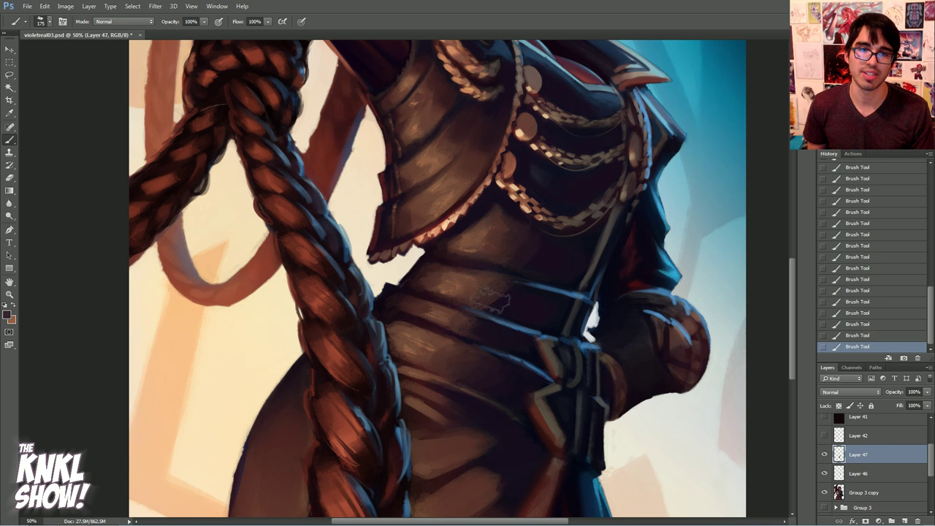
Create a new layer for annotations and set the foreground colour to red da2e47
{"action": "key", "text": "ctrl+plus"}
{"action": "key", "text": "ctrl+plus"}
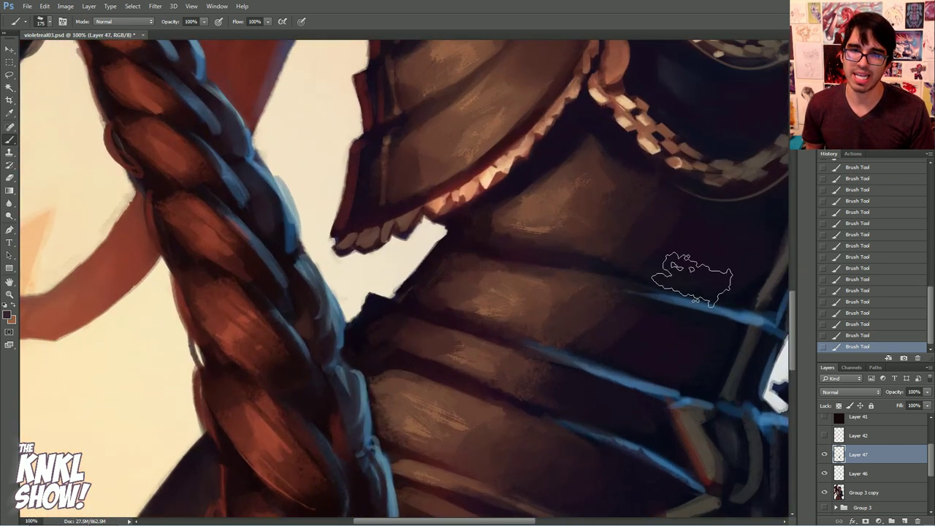
{"action": "left_click_drag", "start_coordinate": [638, 320], "coordinate": [582, 338]}
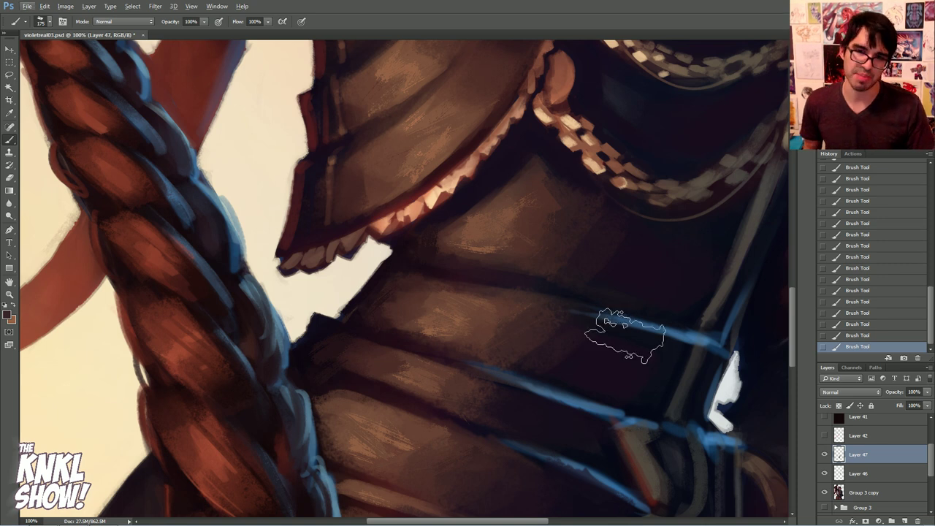
{"action": "key", "text": "ctrl+shift+n"}
{"action": "key", "text": "Return"}
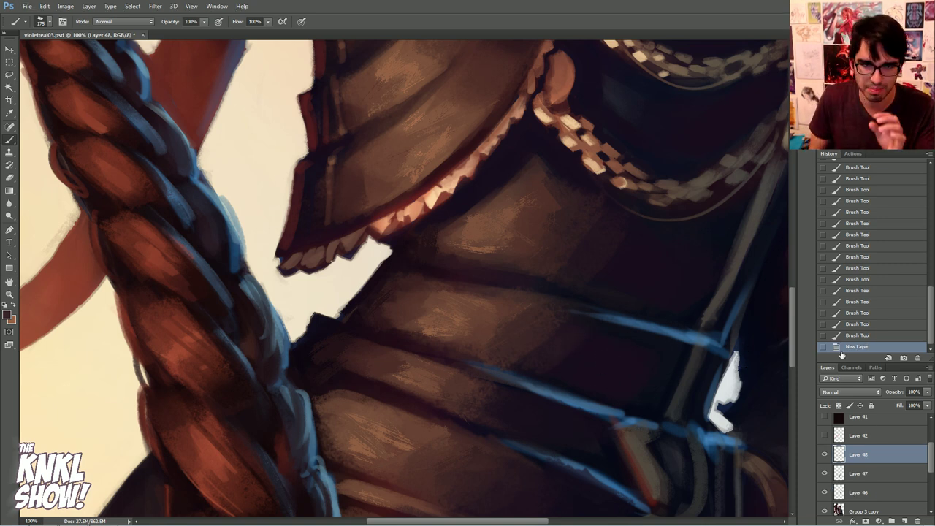
{"action": "left_click", "coordinate": [9, 315]}
{"action": "left_click", "coordinate": [685, 211]}
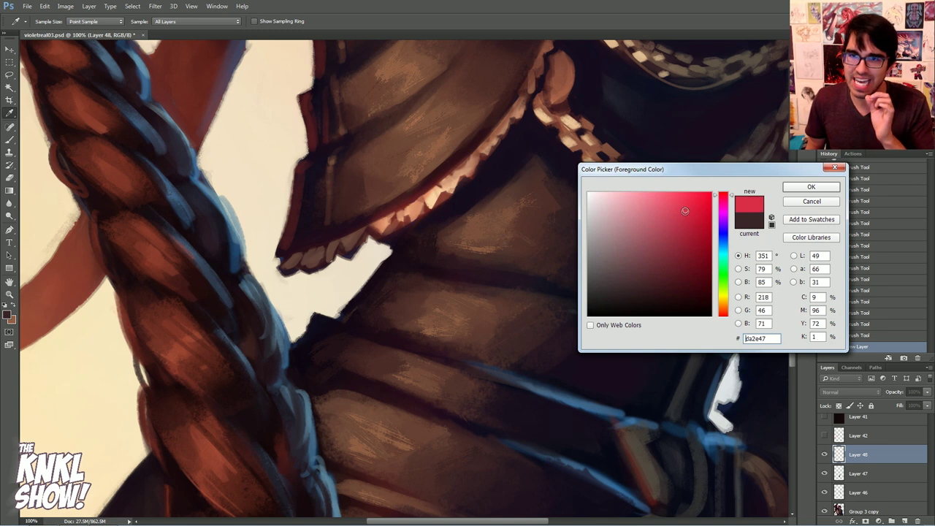
{"action": "left_click", "coordinate": [810, 187]}
{"action": "key", "text": "b"}
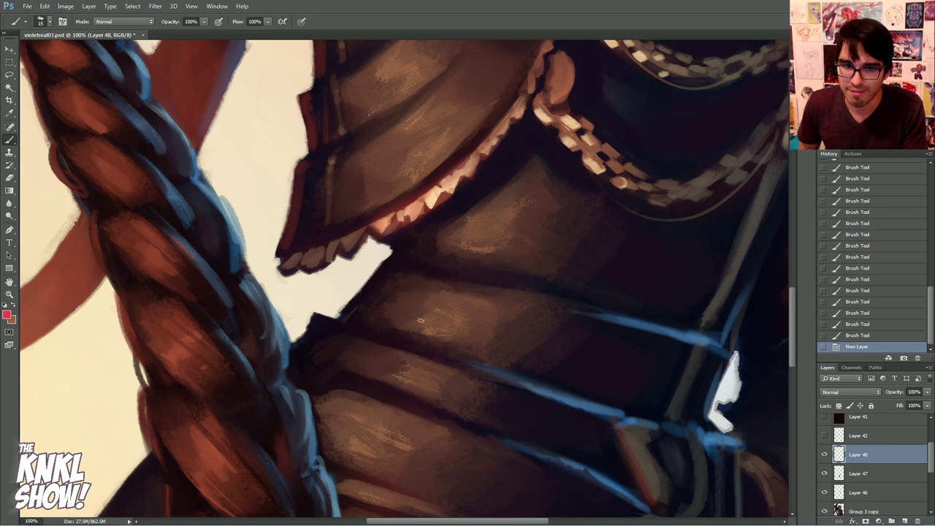
Draw red circles and an arrow over a corset band to mark the lit area and its transition into shadow
{"action": "left_click_drag", "start_coordinate": [413, 331], "coordinate": [475, 331]}
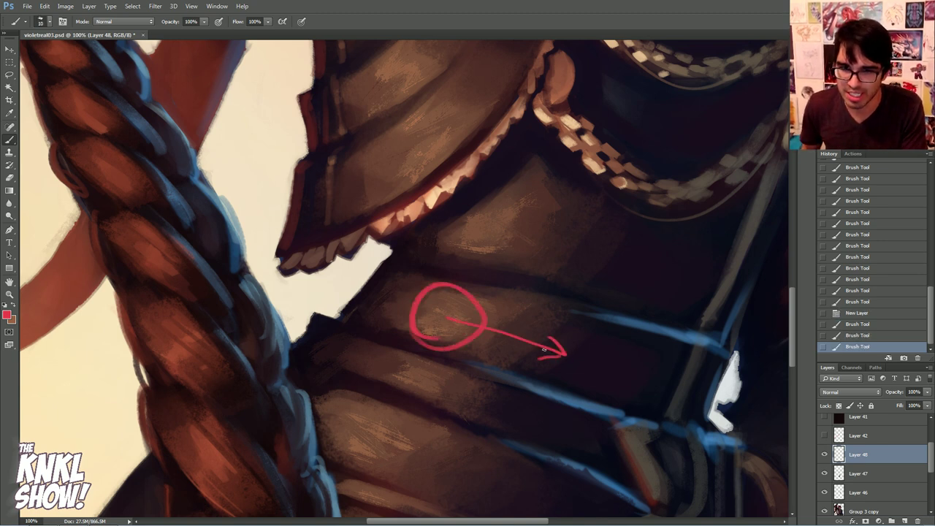
{"action": "mouse_move", "coordinate": [496, 359]}
{"action": "left_mouse_down"}
{"action": "mouse_move", "coordinate": [562, 325]}
{"action": "mouse_move", "coordinate": [537, 303]}
{"action": "left_mouse_up"}
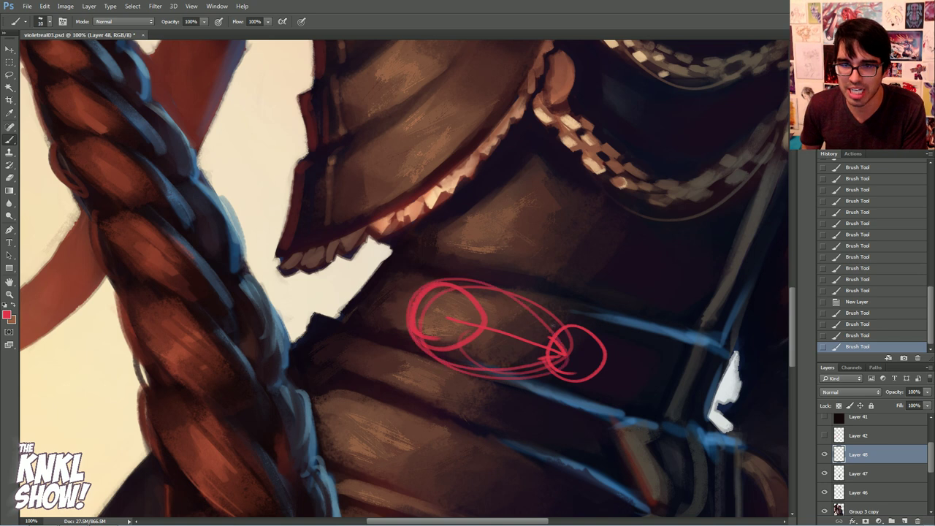
{"action": "left_click", "coordinate": [870, 301]}
{"action": "mouse_move", "coordinate": [658, 369]}
{"action": "left_mouse_down"}
{"action": "mouse_move", "coordinate": [667, 351]}
{"action": "mouse_move", "coordinate": [656, 377]}
{"action": "left_mouse_up"}
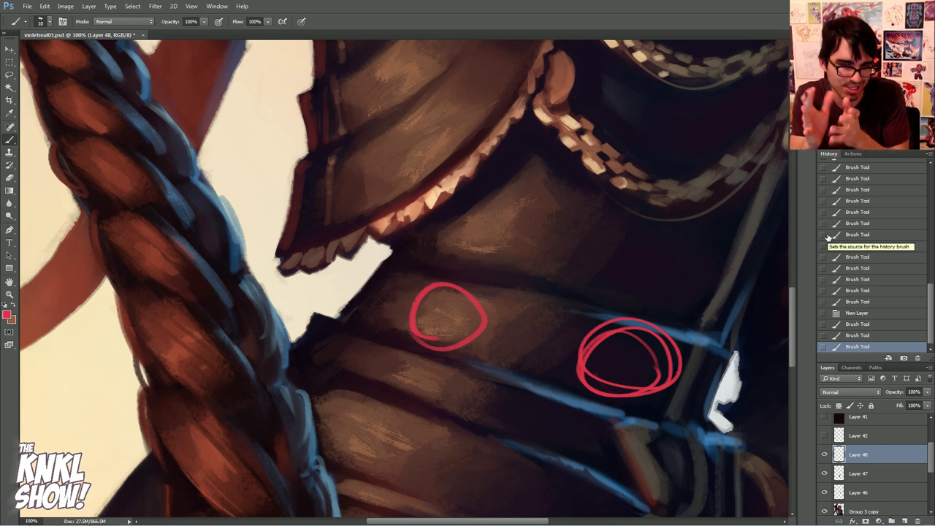
Step back through the history to compare the band transitions and discard the red annotations with their layer
{"action": "left_click", "coordinate": [886, 223]}
{"action": "left_click", "coordinate": [873, 258]}
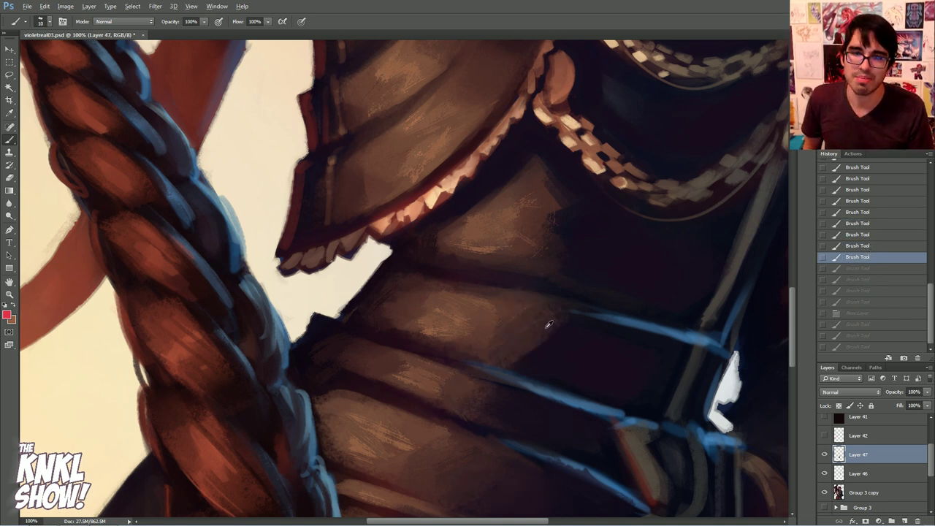
{"action": "left_click", "coordinate": [853, 304]}
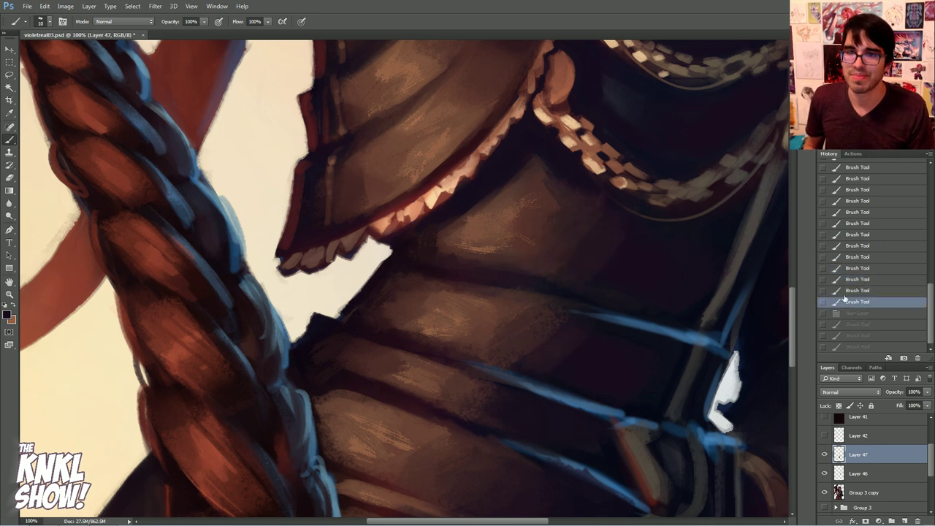
Brush subtle texture into the dark corset leather below the chains with a speckled scratch brush at 90 px
{"action": "left_click_drag", "start_coordinate": [638, 360], "coordinate": [472, 348]}
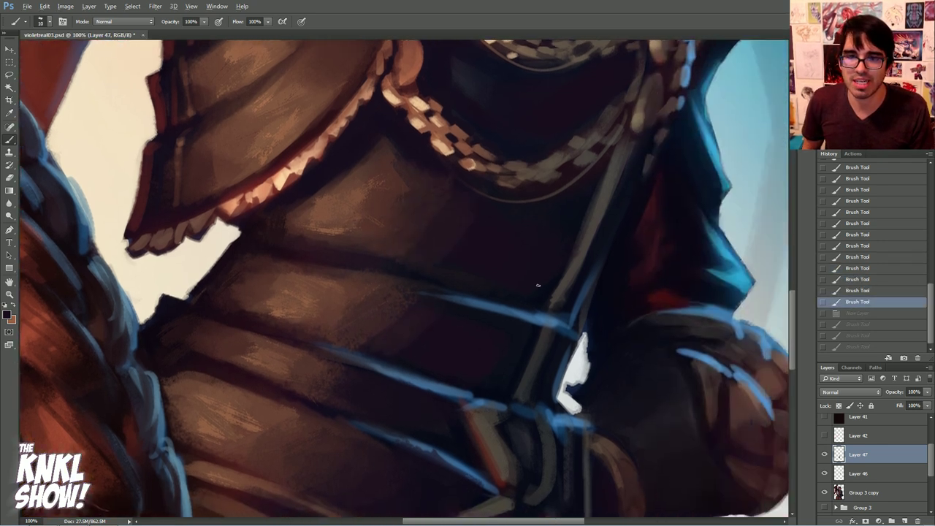
{"action": "right_click", "coordinate": [530, 244]}
{"action": "left_click", "coordinate": [593, 450]}
{"action": "left_click", "coordinate": [599, 465]}
{"action": "left_click_drag", "start_coordinate": [641, 237], "coordinate": [630, 227]}
{"action": "key", "text": "bracketleft"}
{"action": "key", "text": "bracketleft"}
{"action": "key", "text": "bracketleft"}
{"action": "mouse_move", "coordinate": [531, 265]}
{"action": "left_mouse_down"}
{"action": "mouse_move", "coordinate": [562, 206]}
{"action": "mouse_move", "coordinate": [523, 253]}
{"action": "mouse_move", "coordinate": [473, 264]}
{"action": "mouse_move", "coordinate": [542, 190]}
{"action": "mouse_move", "coordinate": [487, 227]}
{"action": "mouse_move", "coordinate": [486, 249]}
{"action": "mouse_move", "coordinate": [551, 204]}
{"action": "left_mouse_up"}
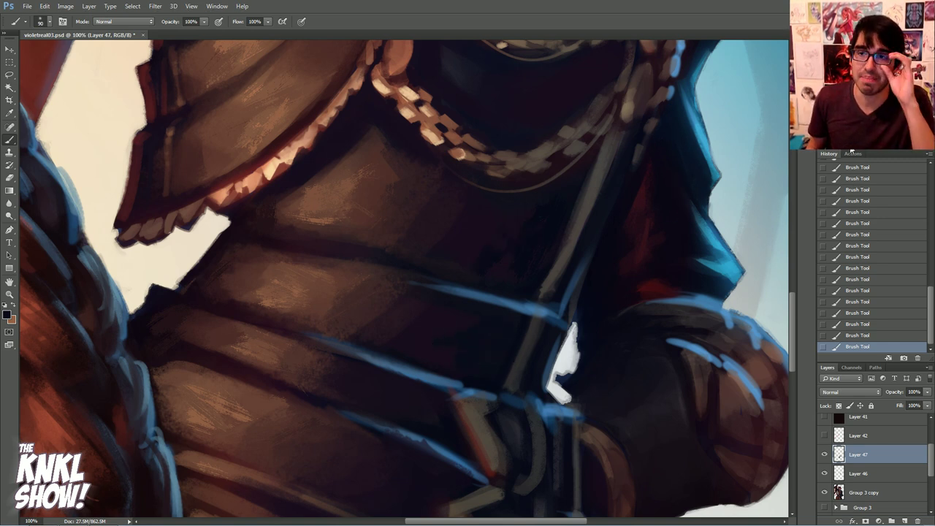
{"action": "key", "text": "ctrl+minus"}
{"action": "key", "text": "ctrl+minus"}
{"action": "left_click_drag", "start_coordinate": [602, 143], "coordinate": [662, 255]}
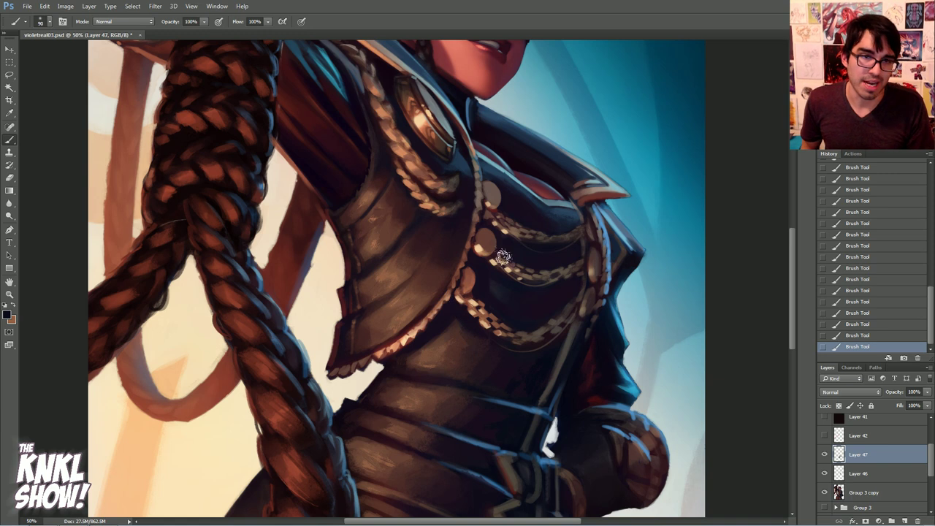
{"action": "key", "text": "ctrl+minus"}
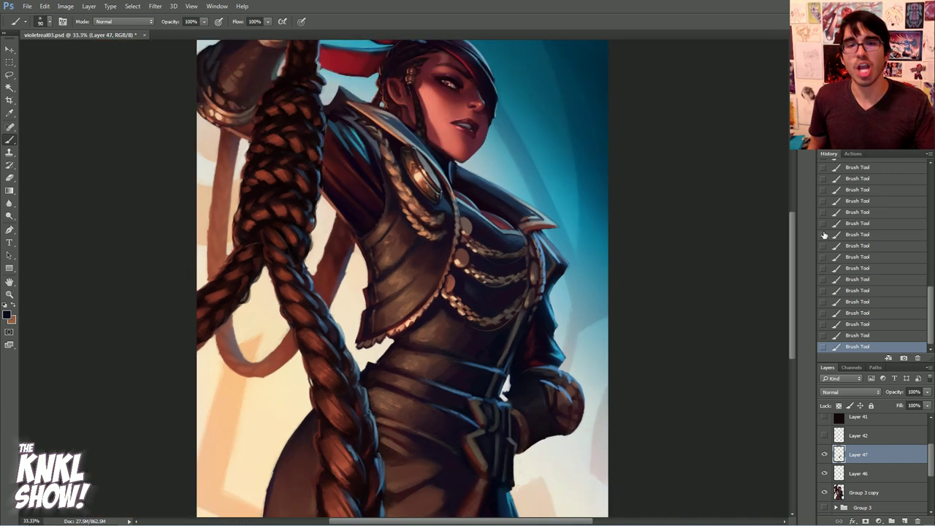
Sample a brown foreground colour from the leather and reduce the scratch brush to 45 px
{"action": "key", "text": "ctrl+plus"}
{"action": "left_click", "coordinate": [401, 293], "text": "alt"}
{"action": "left_click_drag", "start_coordinate": [536, 332], "coordinate": [583, 228]}
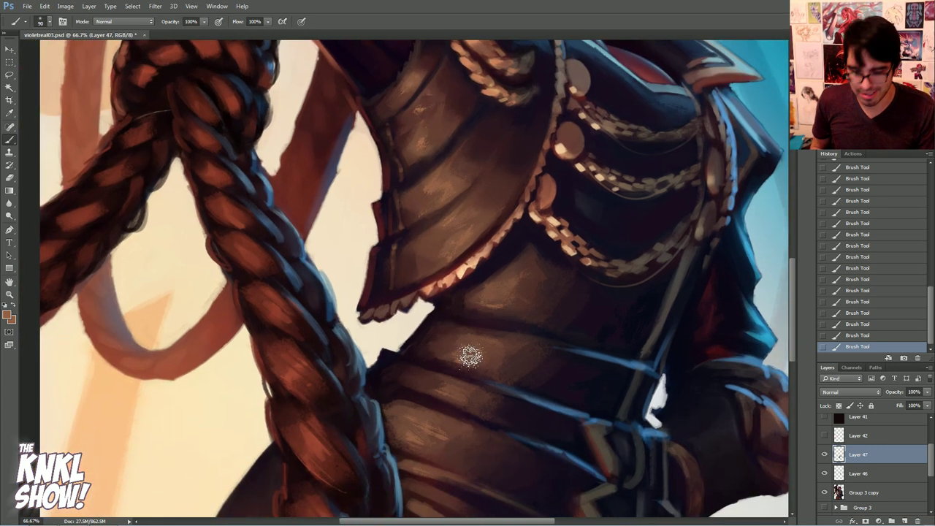
{"action": "key", "text": "bracketleft"}
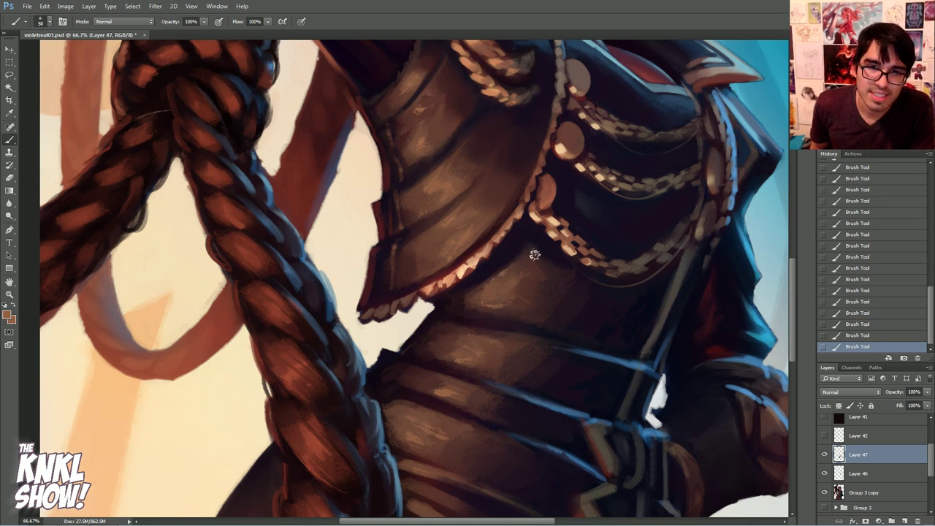
{"action": "key", "text": "bracketleft"}
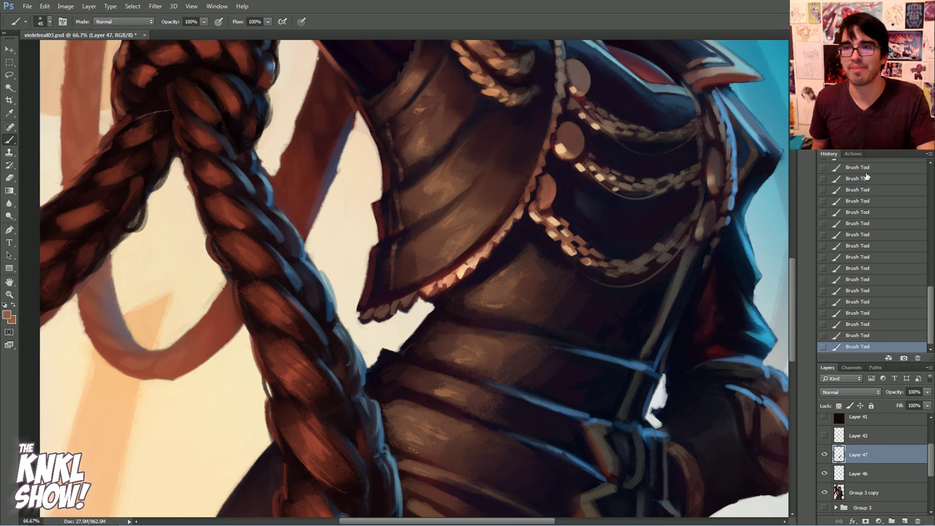
Flip the canvas horizontally and switch to the CHALK 01 brush at 75 px
{"action": "key", "text": "ctrl+minus"}
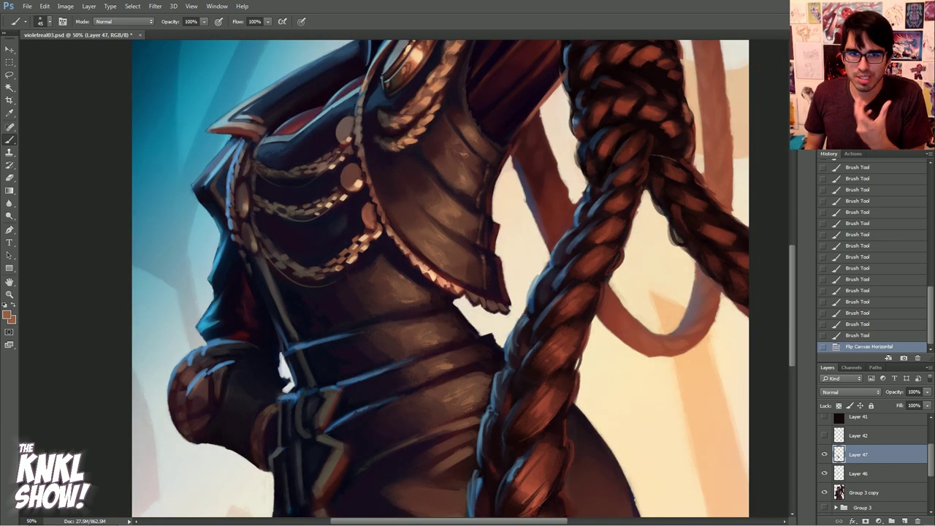
{"action": "left_click_drag", "start_coordinate": [438, 256], "coordinate": [479, 306]}
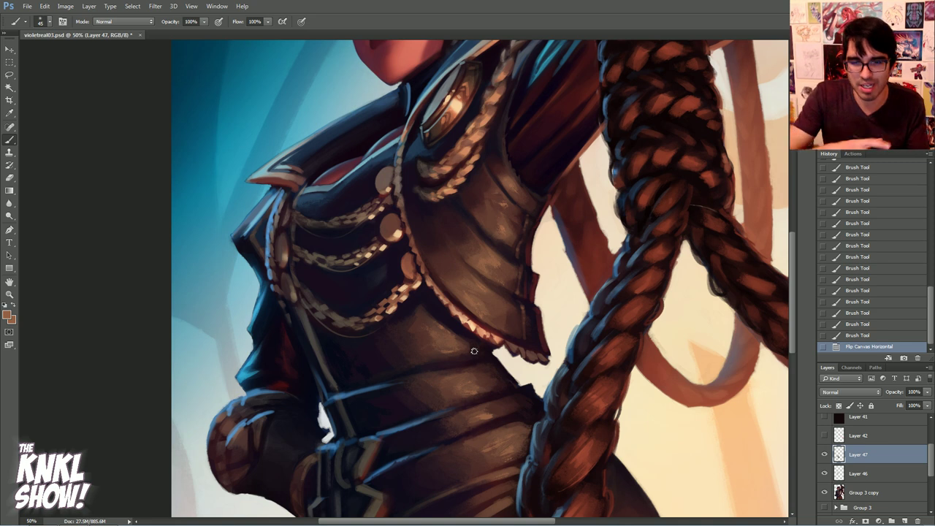
{"action": "right_click", "coordinate": [430, 360]}
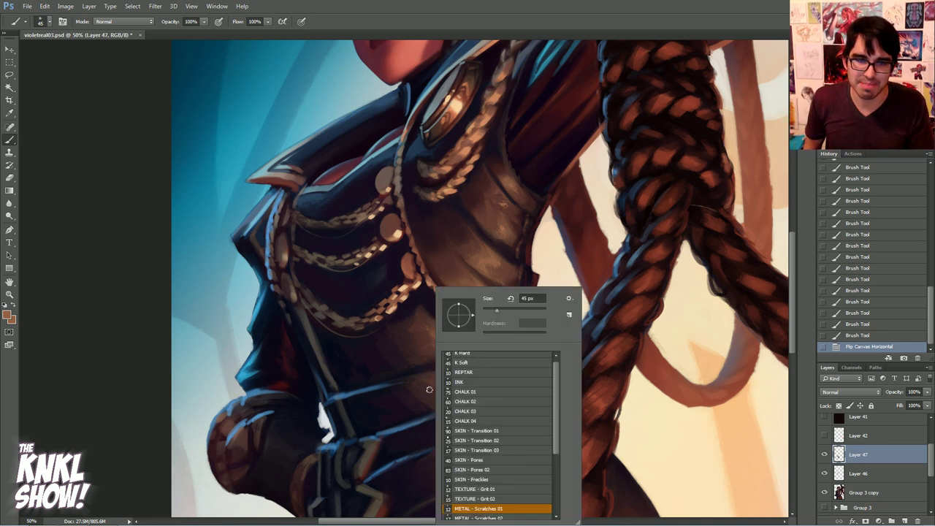
{"action": "left_click", "coordinate": [461, 363]}
{"action": "left_click", "coordinate": [466, 401]}
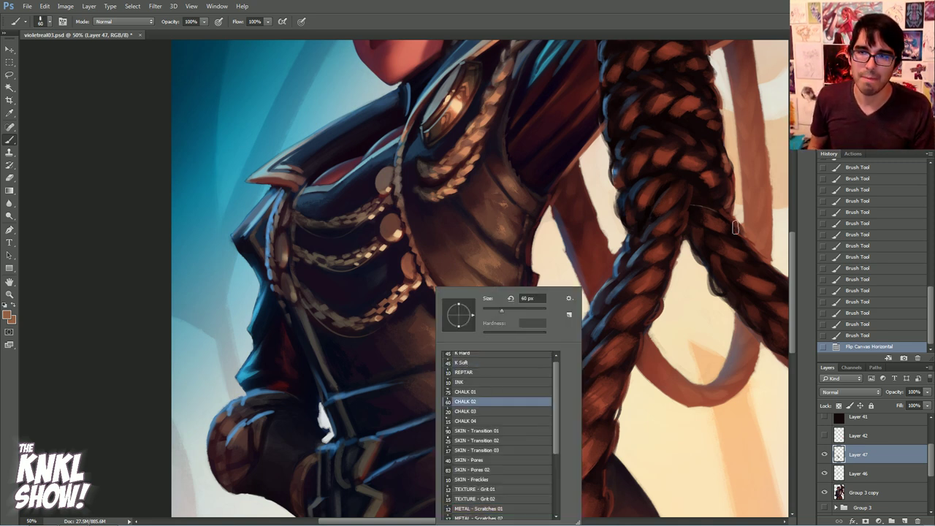
{"action": "left_click", "coordinate": [479, 392]}
{"action": "key", "text": "Return"}
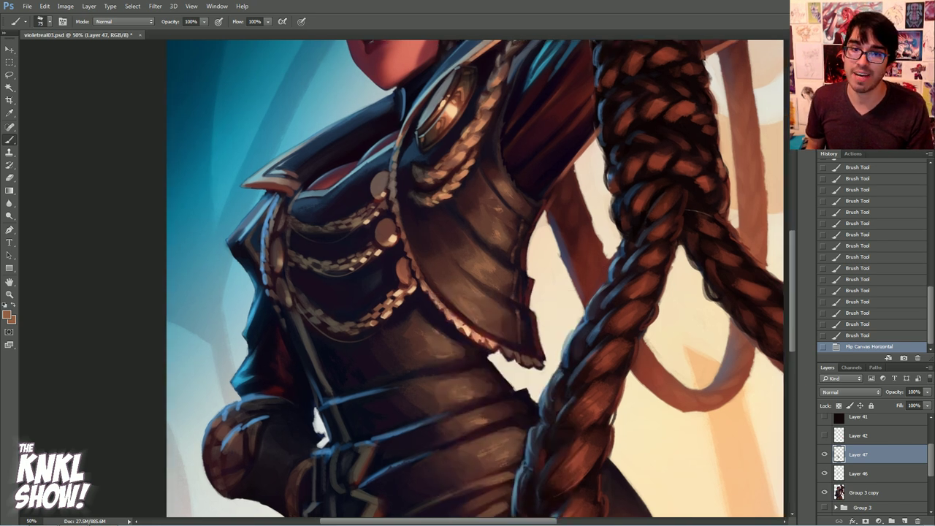
Compare the vest and corset leather with and without the texture on Layer 47, including a closer look at the corset bands
{"action": "left_click", "coordinate": [825, 455]}
{"action": "left_click", "coordinate": [825, 455]}
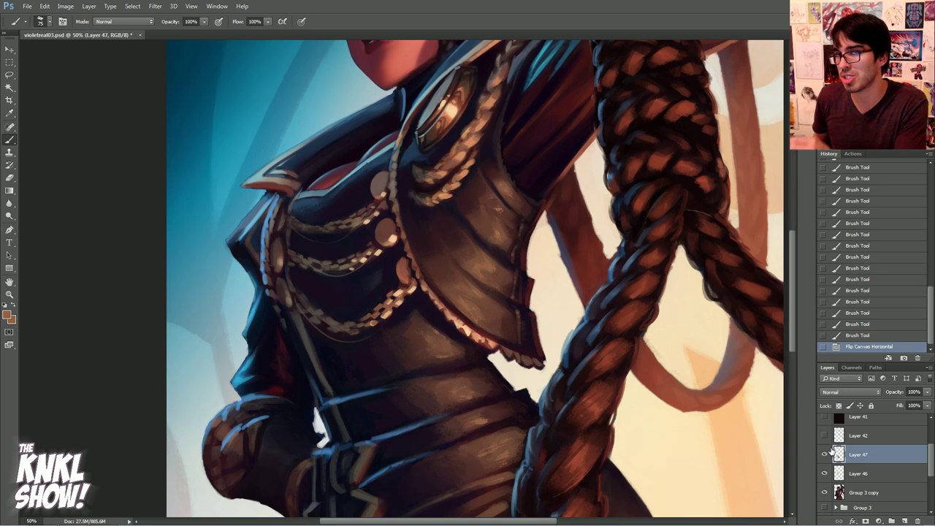
{"action": "left_click", "coordinate": [825, 454]}
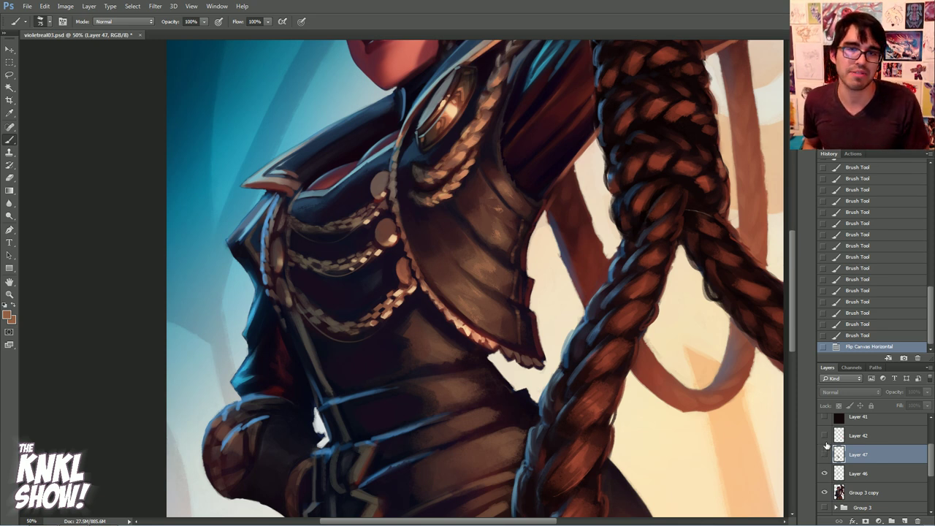
{"action": "left_click", "coordinate": [825, 455]}
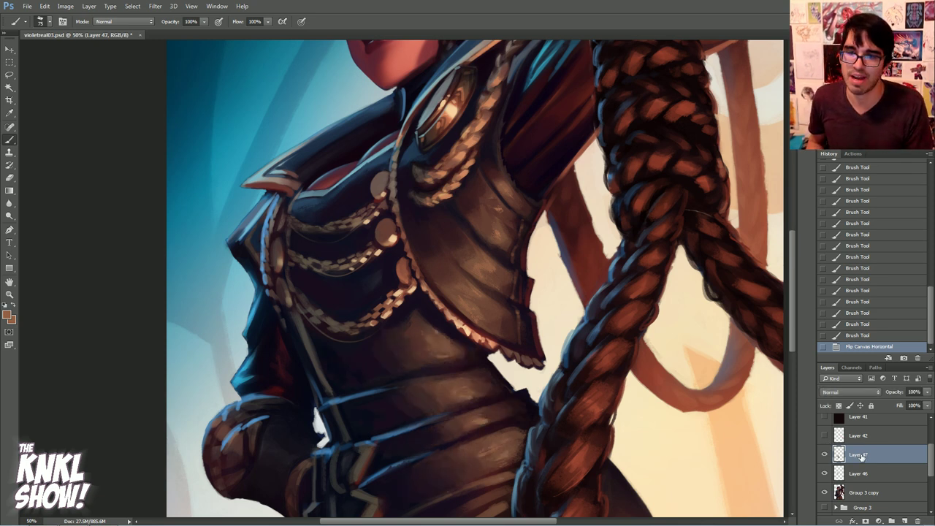
{"action": "left_click_drag", "start_coordinate": [559, 369], "coordinate": [593, 273]}
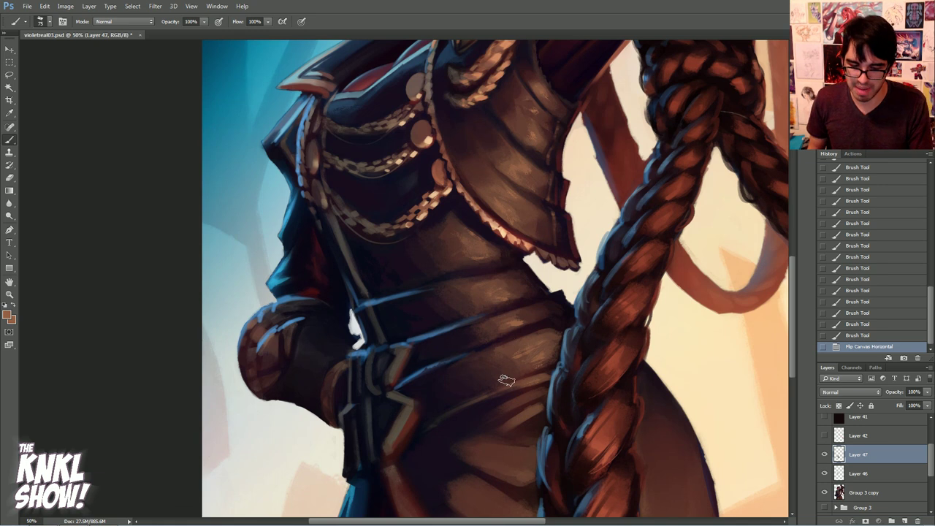
{"action": "left_click", "coordinate": [825, 454]}
{"action": "left_click", "coordinate": [825, 454]}
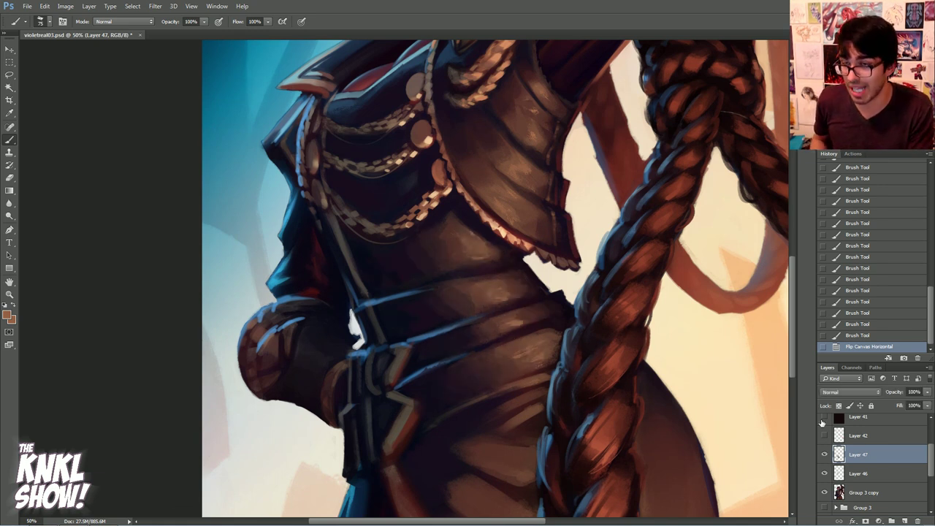
{"action": "key", "text": "ctrl+plus"}
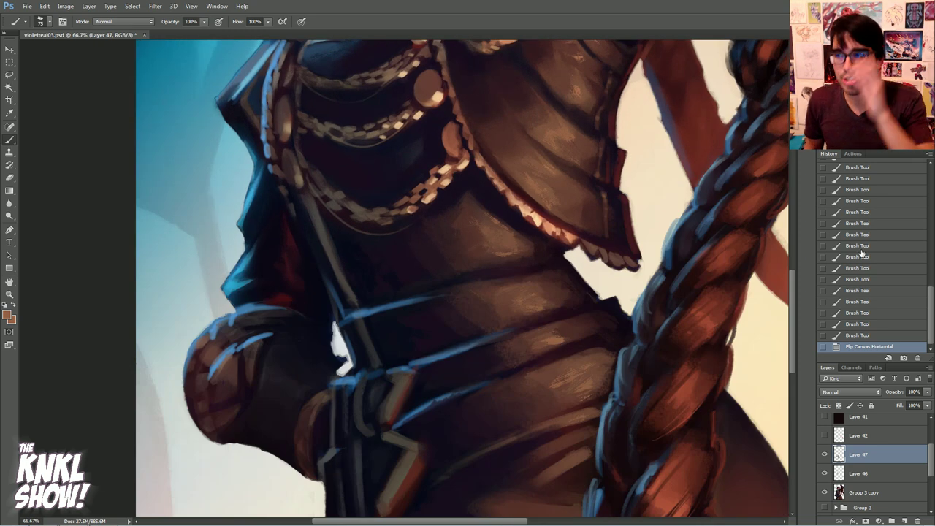
{"action": "left_click", "coordinate": [825, 454]}
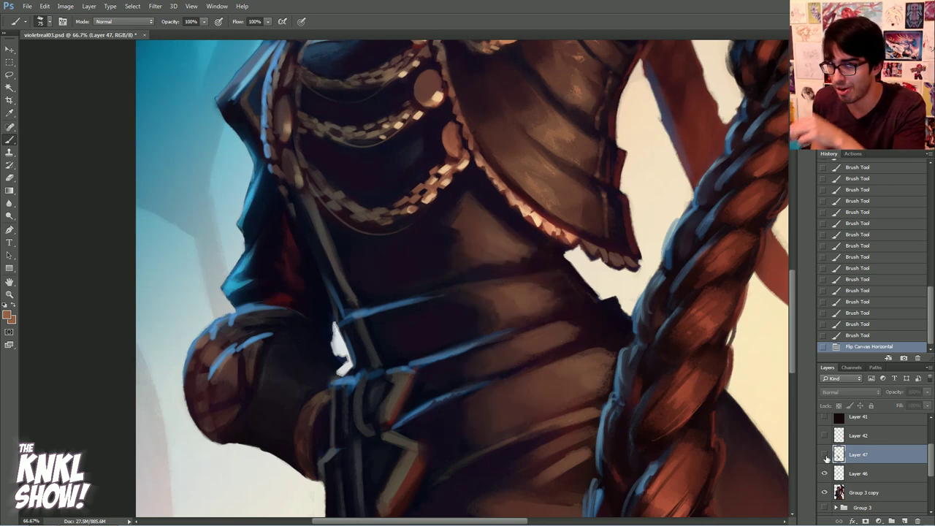
{"action": "left_click", "coordinate": [825, 454]}
{"action": "left_click", "coordinate": [825, 454]}
{"action": "left_click", "coordinate": [825, 454]}
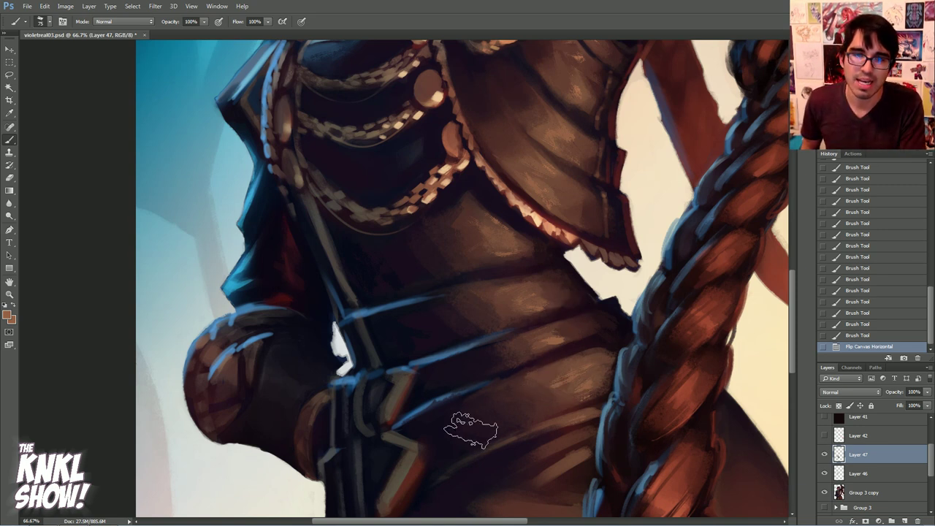
Try erasing the transition texture on Layer 47 along the corset bands and in the dark leather below the chains
{"action": "left_click_drag", "start_coordinate": [517, 407], "coordinate": [582, 387]}
{"action": "left_click_drag", "start_coordinate": [485, 414], "coordinate": [535, 415]}
{"action": "left_click", "coordinate": [522, 356]}
{"action": "left_click", "coordinate": [825, 454]}
{"action": "left_click", "coordinate": [825, 454]}
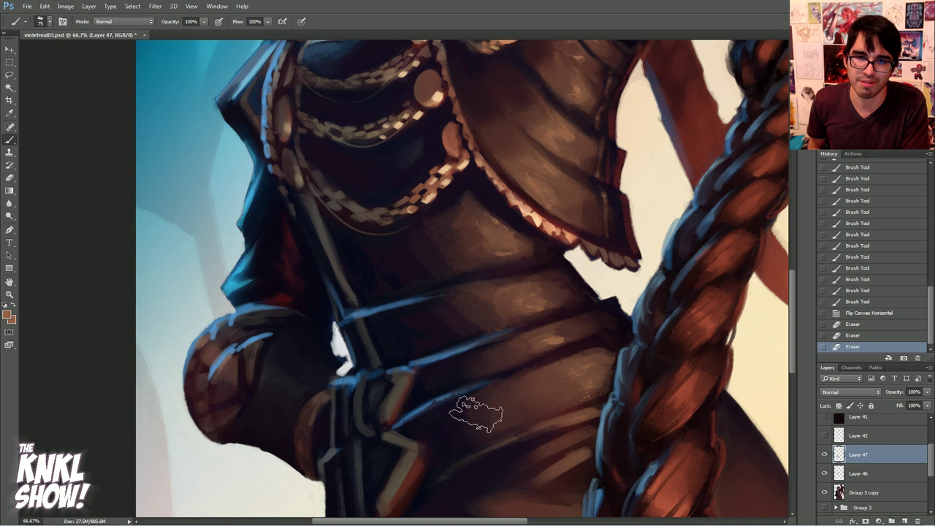
{"action": "mouse_move", "coordinate": [471, 315]}
{"action": "left_mouse_down"}
{"action": "mouse_move", "coordinate": [417, 330]}
{"action": "mouse_move", "coordinate": [475, 311]}
{"action": "left_mouse_up"}
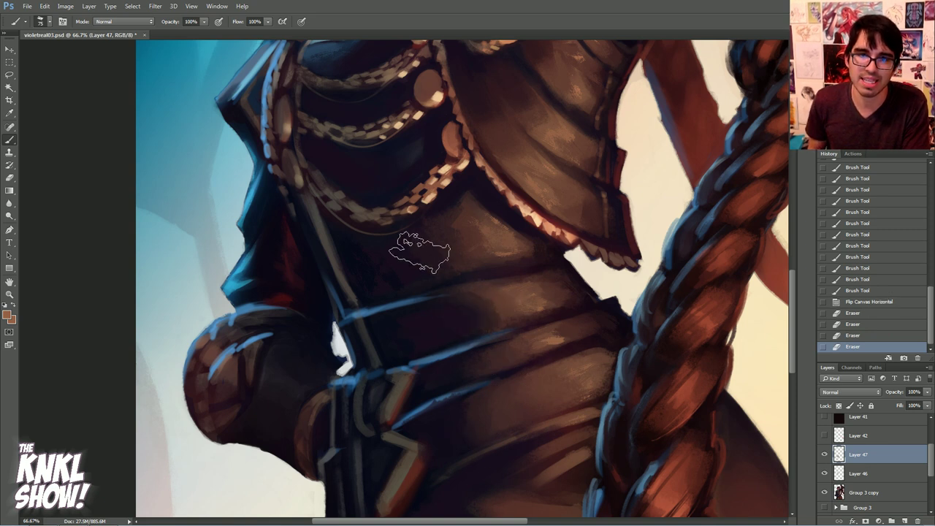
{"action": "left_click_drag", "start_coordinate": [394, 269], "coordinate": [449, 237]}
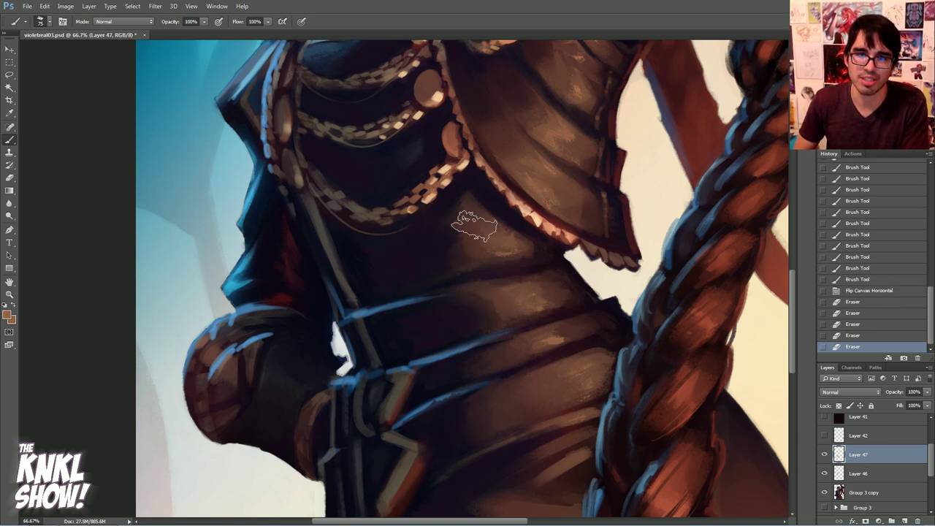
Compare the corset with and without the partly erased Layer 47 to judge its transitions into shadow
{"action": "left_click", "coordinate": [825, 455]}
{"action": "left_click", "coordinate": [825, 455]}
{"action": "left_click", "coordinate": [824, 455]}
{"action": "left_click", "coordinate": [824, 455]}
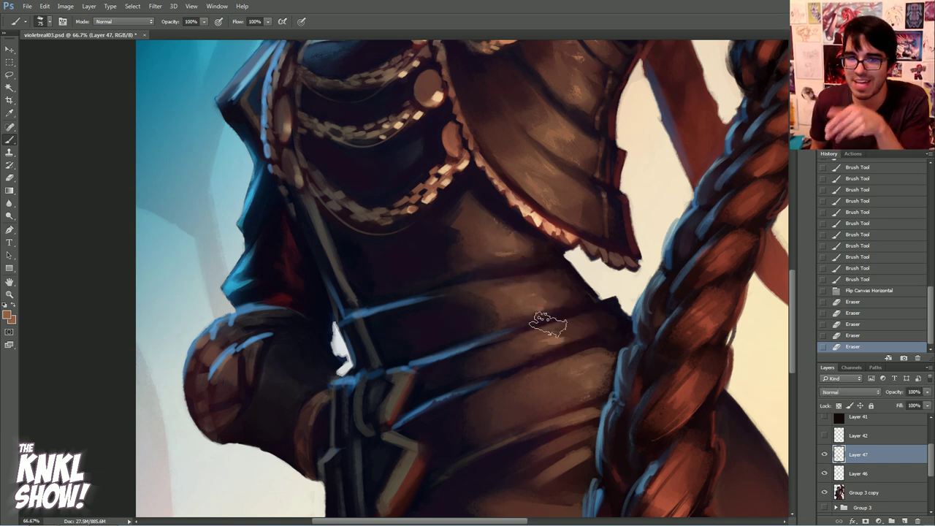
{"action": "left_click", "coordinate": [824, 454]}
{"action": "left_click", "coordinate": [824, 454]}
Compare the corset before and after the eraser strokes in the history and return to the flipped-canvas state before them
{"action": "left_click", "coordinate": [852, 291]}
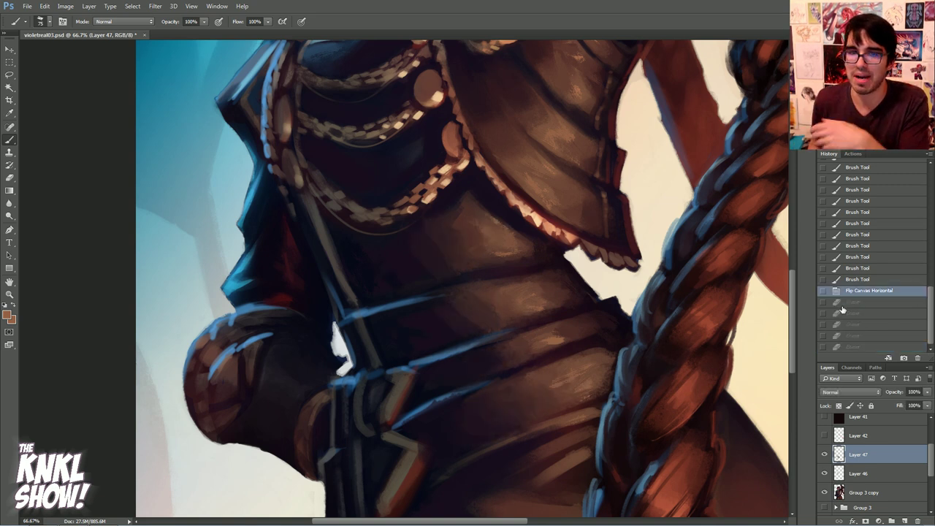
{"action": "left_click", "coordinate": [858, 348]}
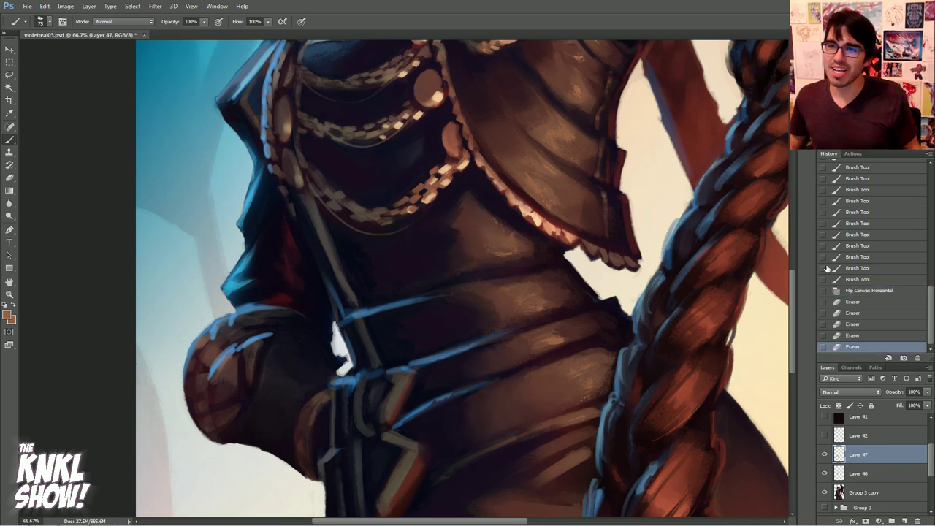
{"action": "left_click", "coordinate": [870, 293]}
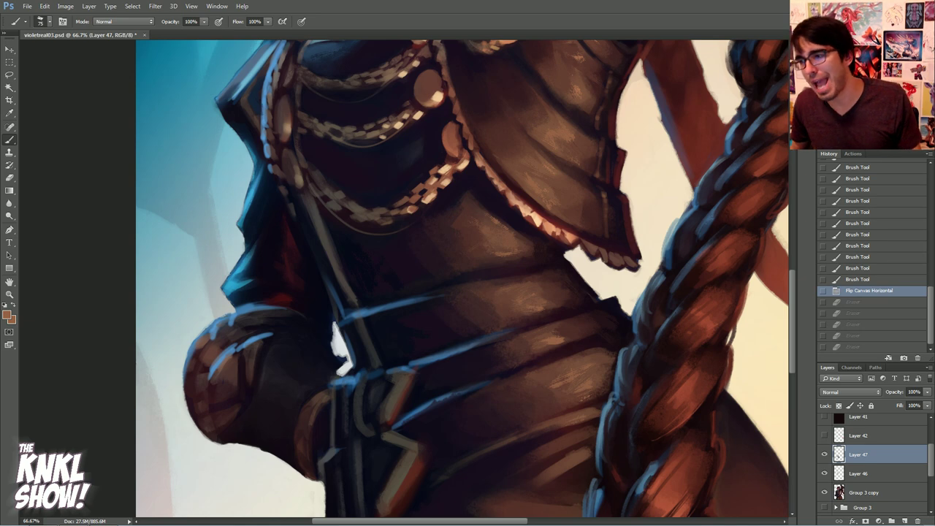